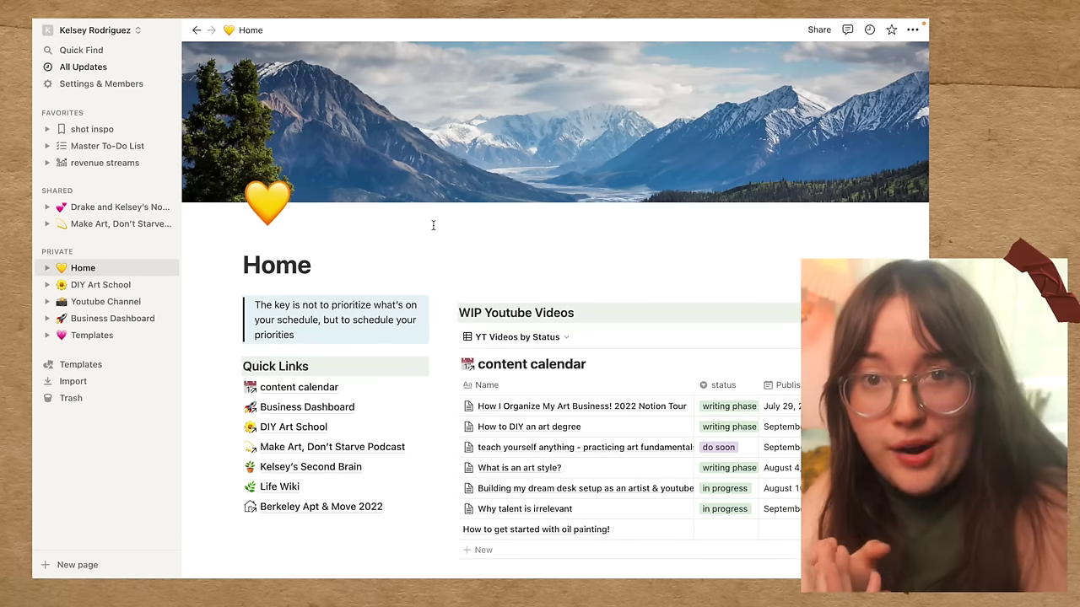
Scroll through the Home page to review its Weekly Planning section and Master To-Do List board
{"action": "scroll", "coordinate": [433, 225], "scroll_direction": "down", "scroll_amount": 3}
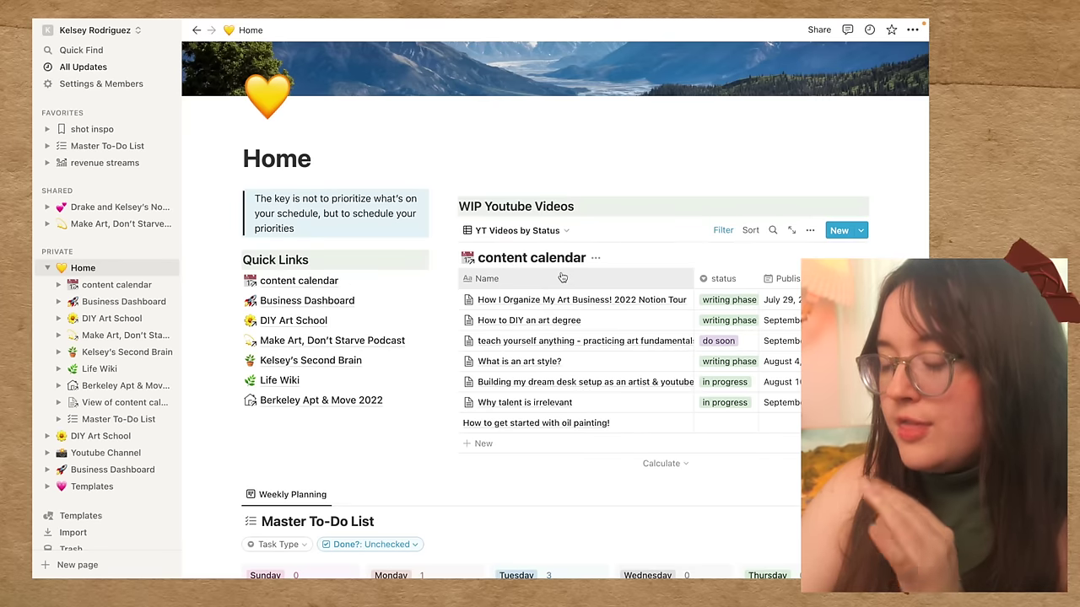
{"action": "scroll", "coordinate": [562, 278], "scroll_direction": "down", "scroll_amount": 3}
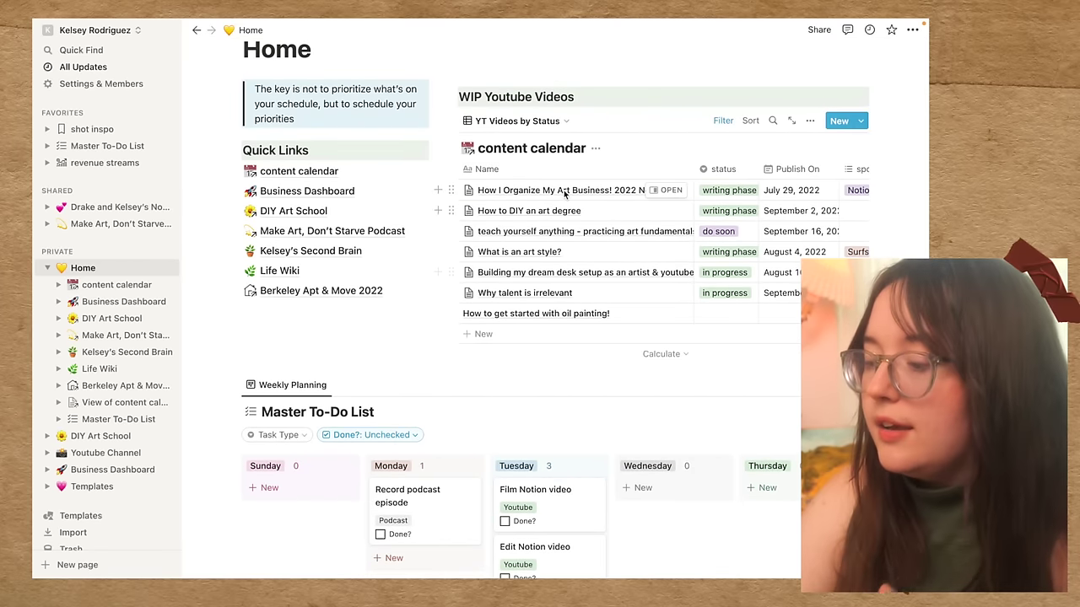
{"action": "scroll", "coordinate": [562, 190], "scroll_direction": "up", "scroll_amount": 1}
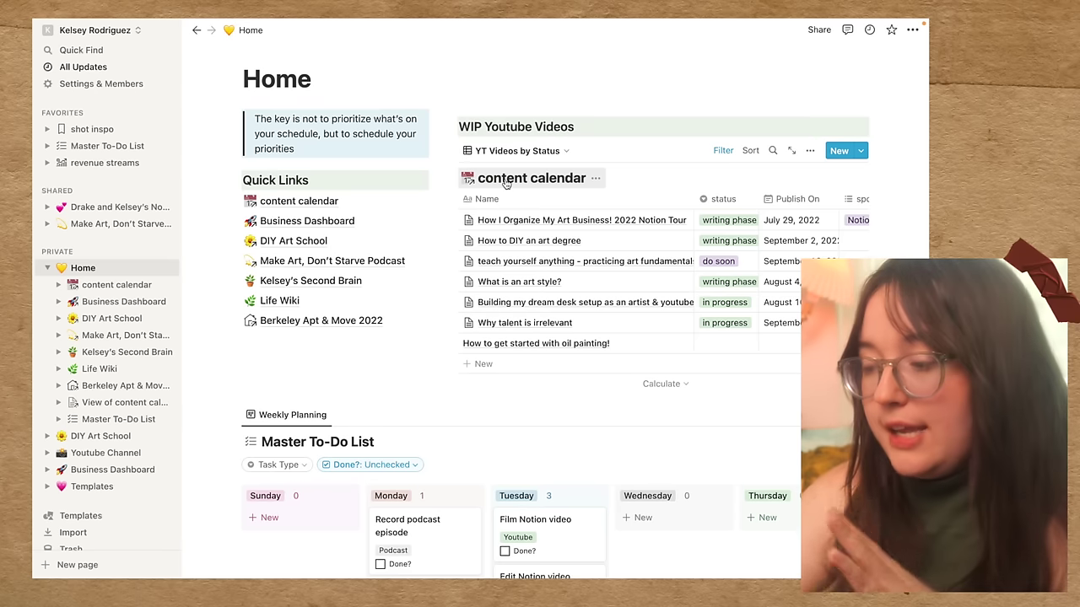
{"action": "scroll", "coordinate": [506, 184], "scroll_direction": "up", "scroll_amount": 2}
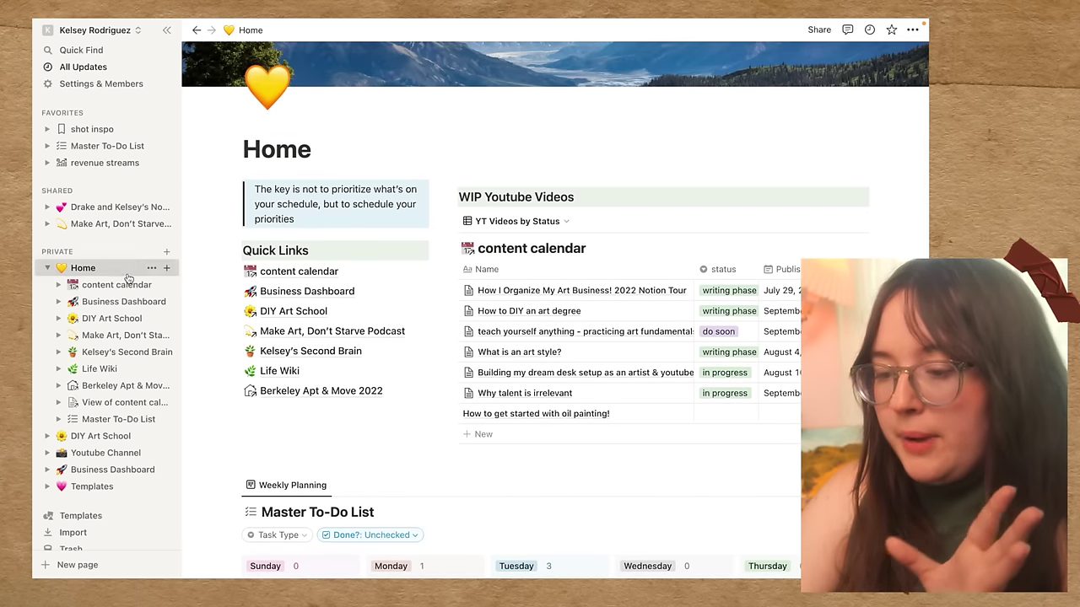
Open the content calendar database and browse its August 2022 month view of scheduled videos
{"action": "left_click", "coordinate": [474, 252]}
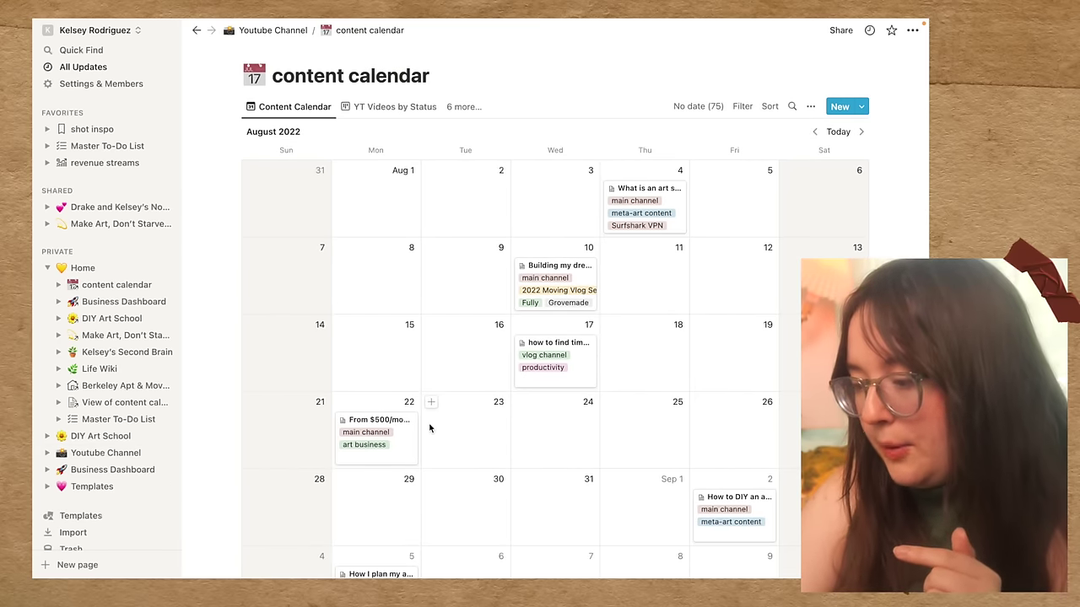
{"action": "scroll", "coordinate": [429, 428], "scroll_direction": "down", "scroll_amount": 2}
{"action": "scroll", "coordinate": [429, 429], "scroll_direction": "down", "scroll_amount": 3}
{"action": "scroll", "coordinate": [429, 429], "scroll_direction": "up", "scroll_amount": 3}
{"action": "scroll", "coordinate": [429, 429], "scroll_direction": "down", "scroll_amount": 5}
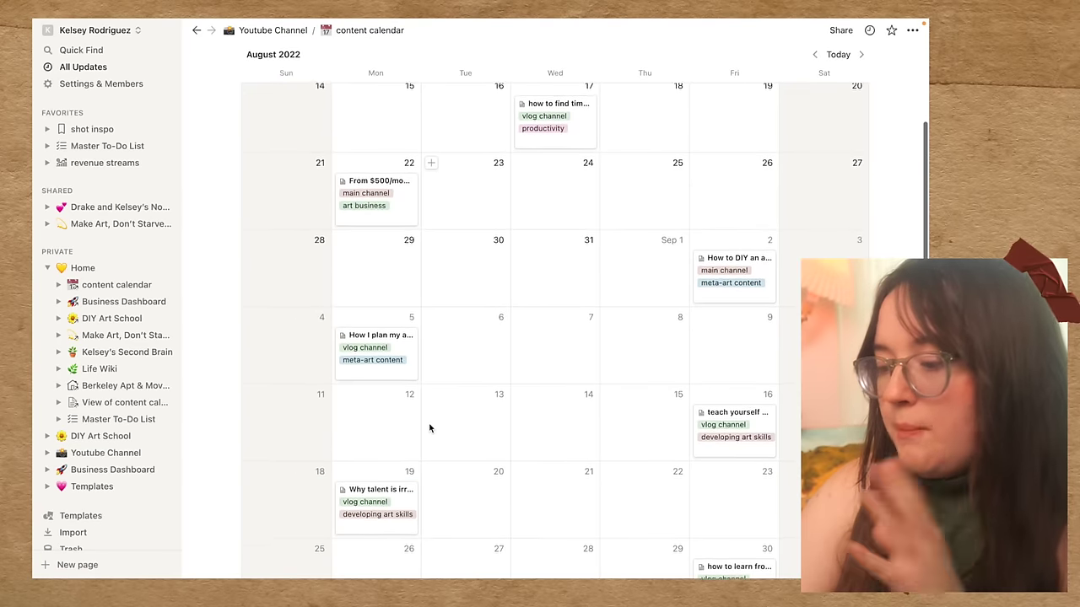
{"action": "scroll", "coordinate": [429, 428], "scroll_direction": "up", "scroll_amount": 5}
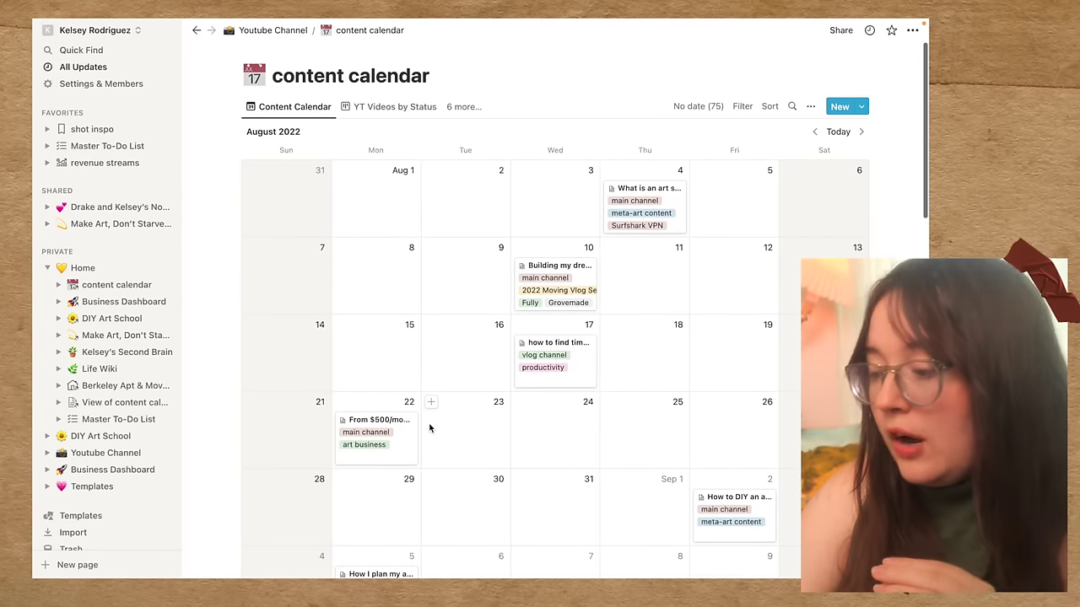
Look at the YT Videos by Status board, then return to the Home page
{"action": "left_click", "coordinate": [392, 115]}
{"action": "left_click", "coordinate": [83, 267]}
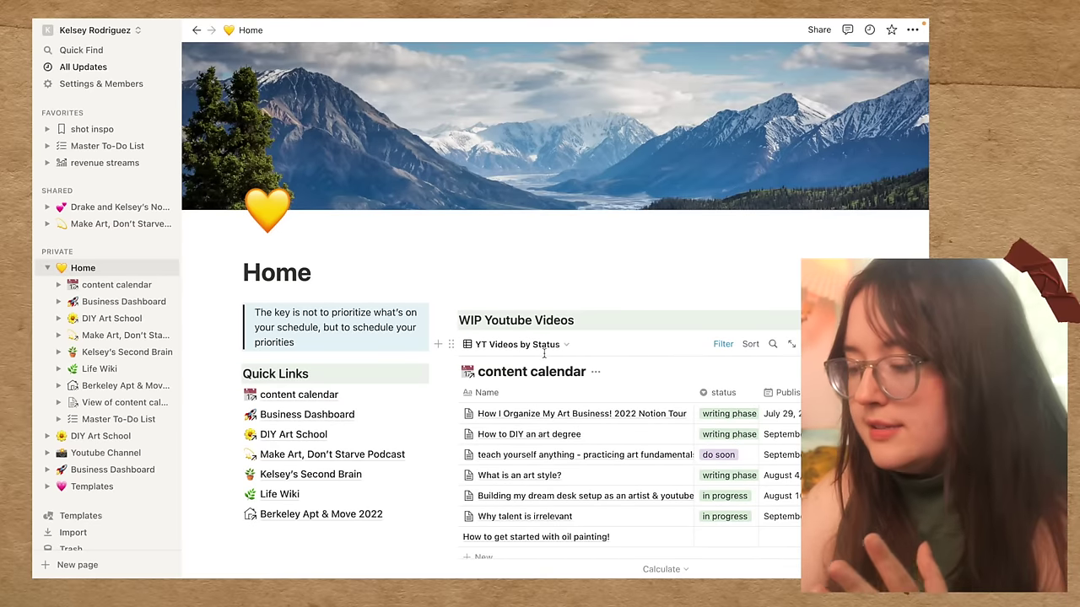
{"action": "scroll", "coordinate": [544, 354], "scroll_direction": "down", "scroll_amount": 2}
Inspect the embedded content calendar table's 2 filter rules, then check its layout and grouping options
{"action": "scroll", "coordinate": [544, 357], "scroll_direction": "down", "scroll_amount": 2}
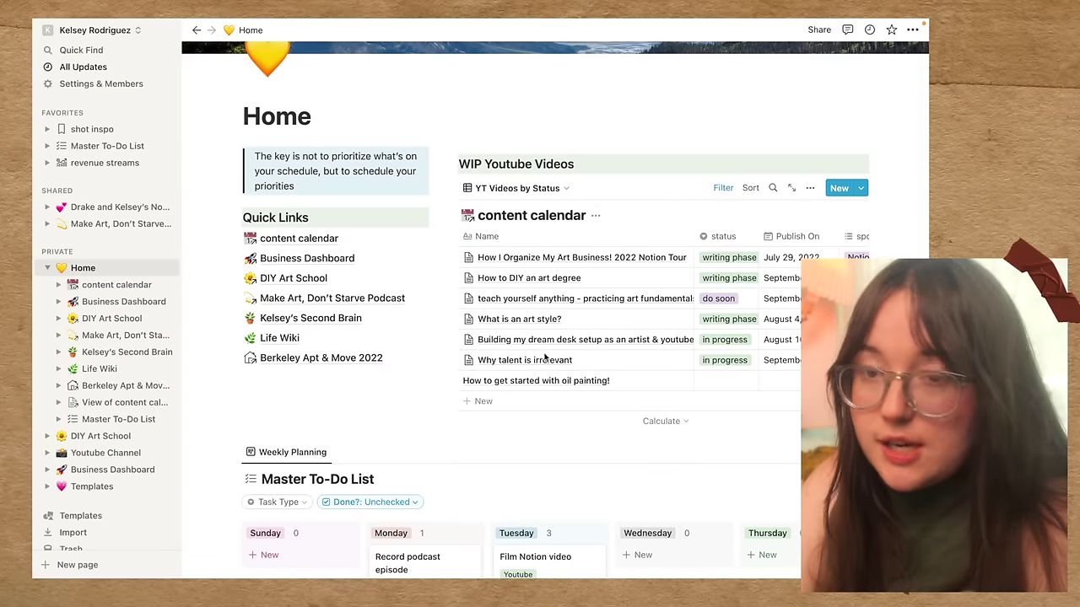
{"action": "scroll", "coordinate": [539, 363], "scroll_direction": "down", "scroll_amount": 4}
{"action": "scroll", "coordinate": [541, 369], "scroll_direction": "up", "scroll_amount": 3}
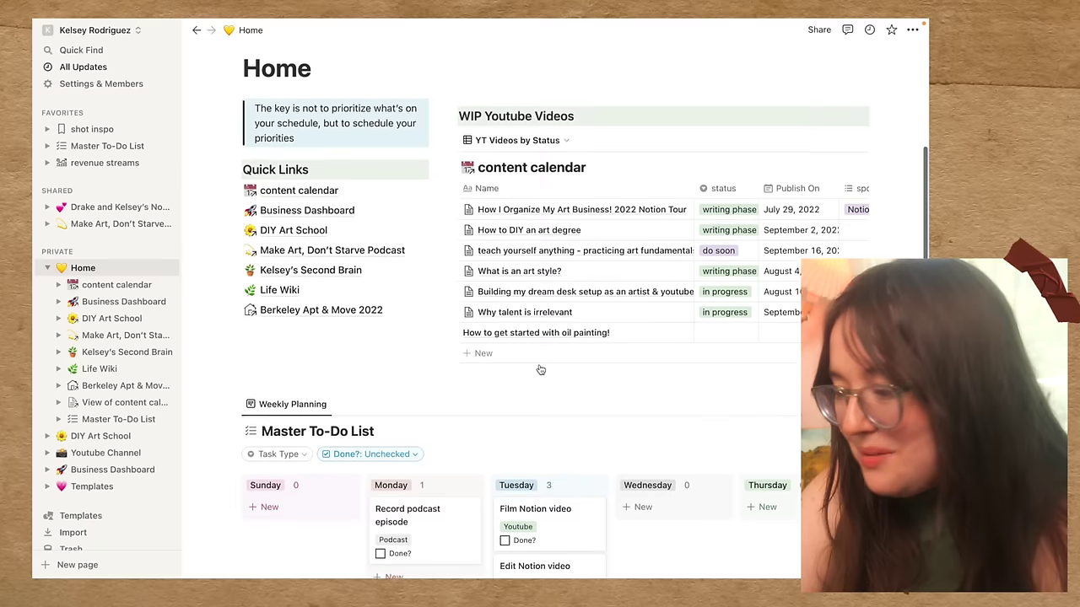
{"action": "scroll", "coordinate": [541, 369], "scroll_direction": "up", "scroll_amount": 1}
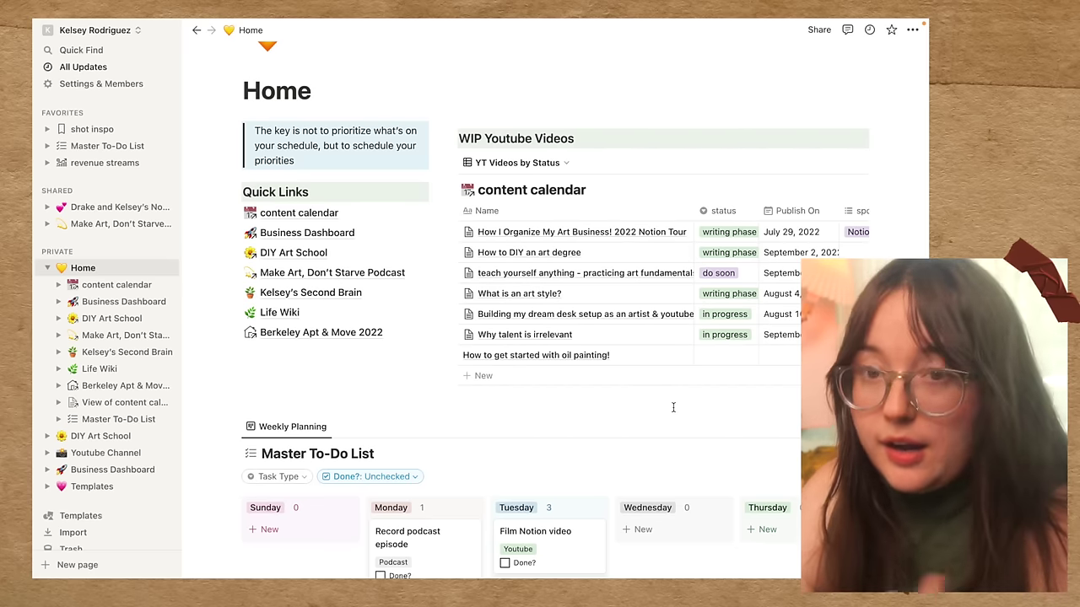
{"action": "mouse_move", "coordinate": [728, 174]}
{"action": "left_click", "coordinate": [725, 167]}
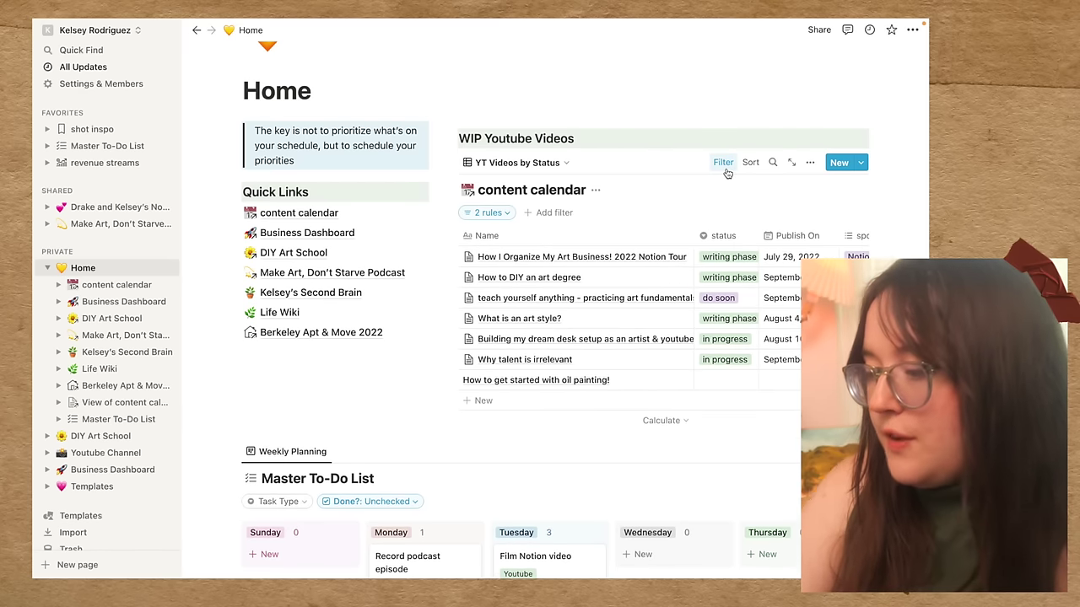
{"action": "left_click", "coordinate": [505, 214]}
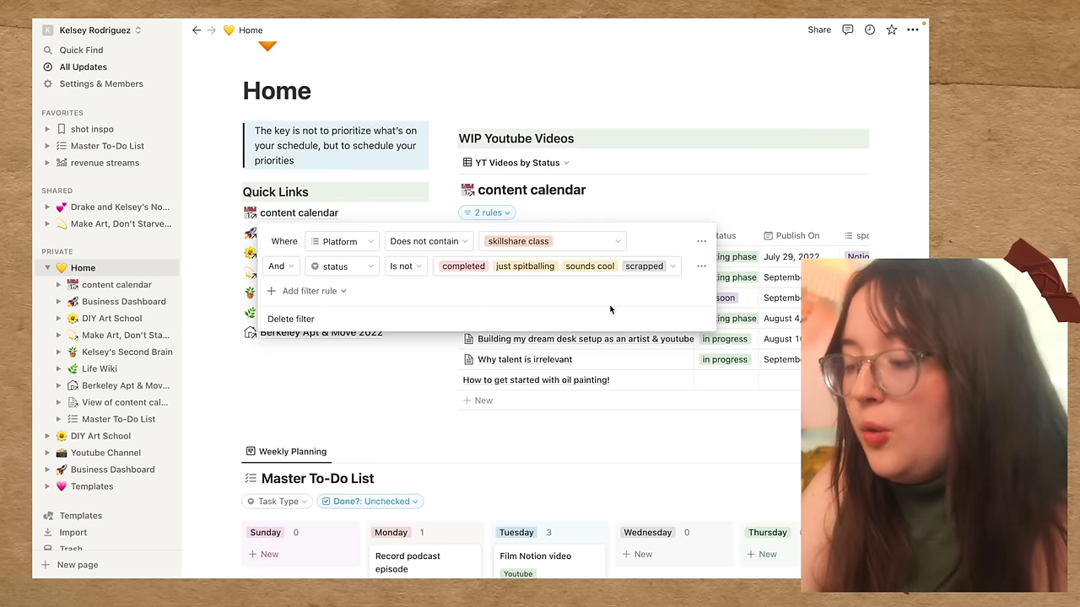
{"action": "left_click", "coordinate": [371, 388]}
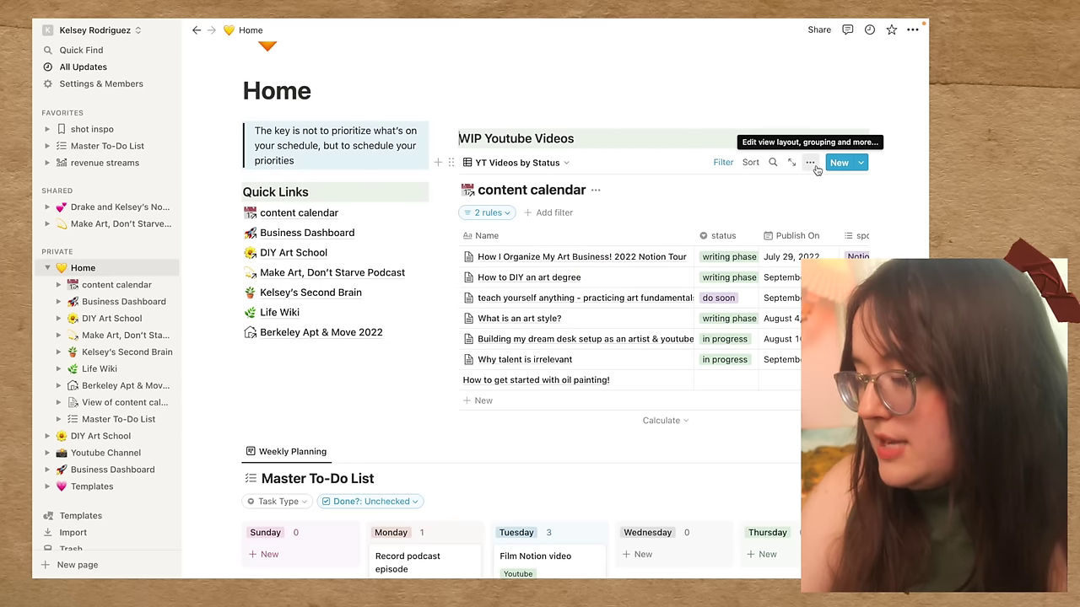
{"action": "left_click", "coordinate": [810, 162]}
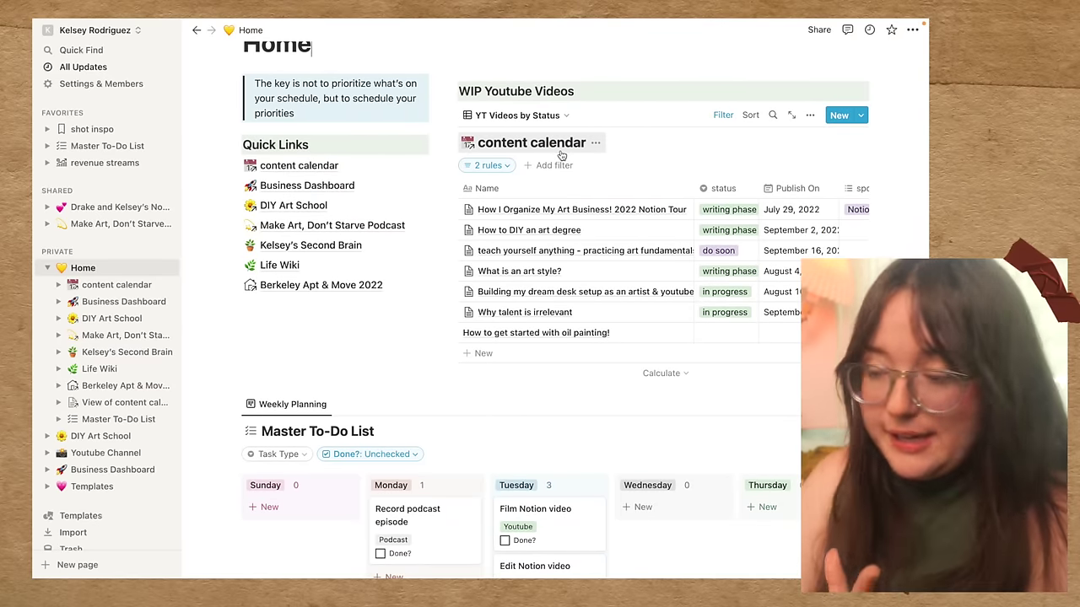
{"action": "scroll", "coordinate": [542, 239], "scroll_direction": "down", "scroll_amount": 5}
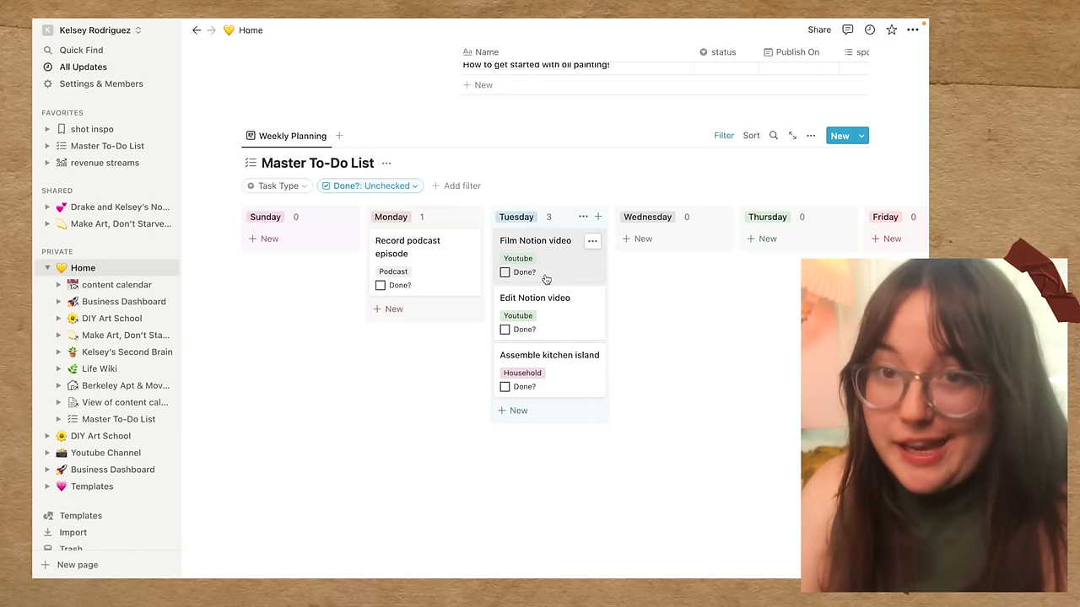
Drag Film Notion video from Tuesday to Wednesday and Get stuff from IKEA onto Saturday
{"action": "scroll", "coordinate": [546, 278], "scroll_direction": "up", "scroll_amount": 4}
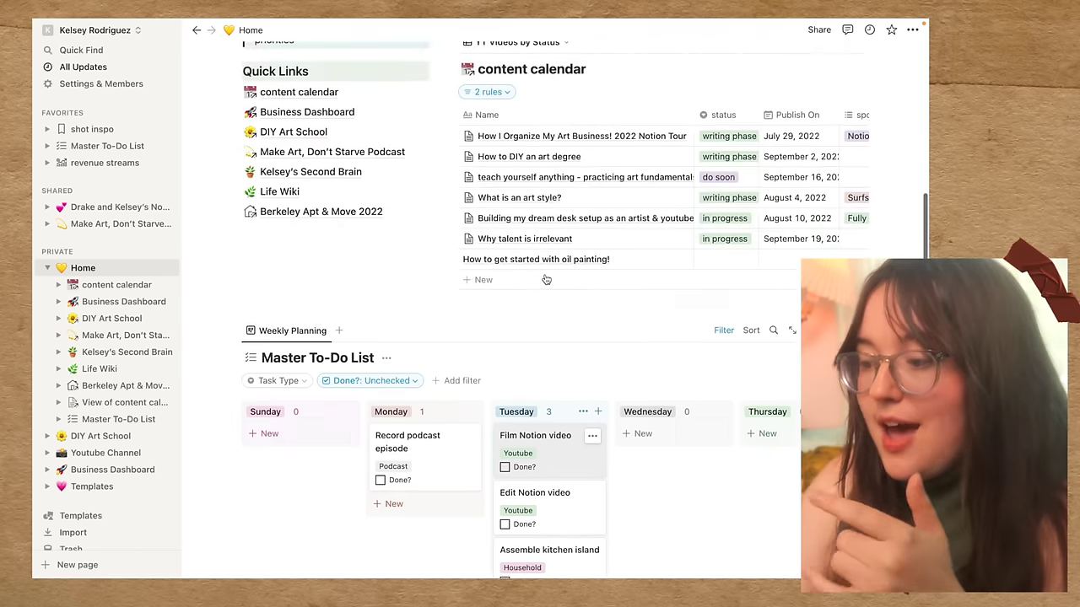
{"action": "scroll", "coordinate": [545, 279], "scroll_direction": "down", "scroll_amount": 3}
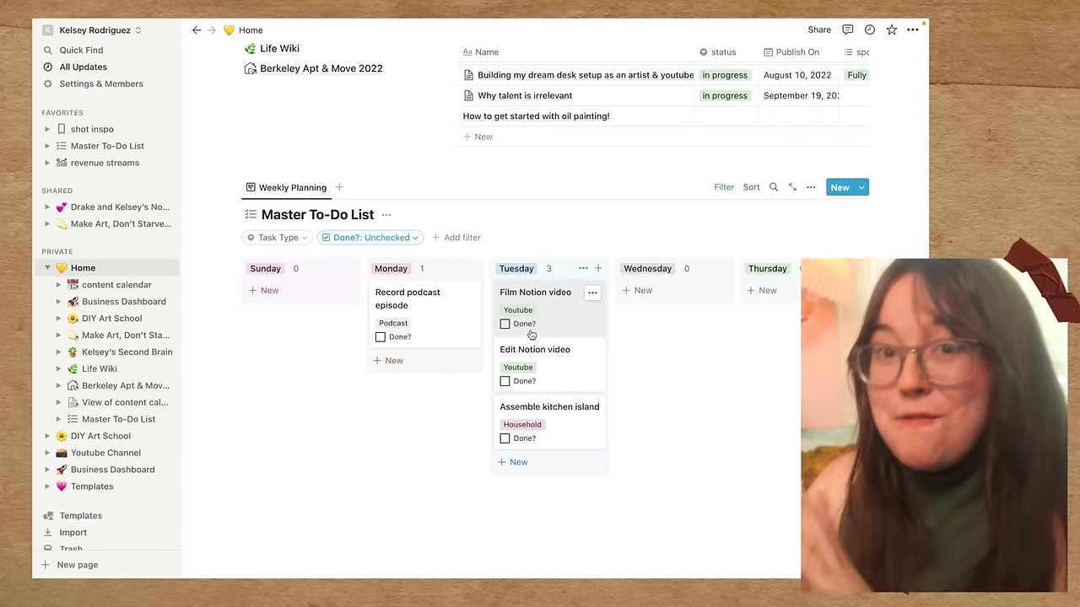
{"action": "scroll", "coordinate": [531, 335], "scroll_direction": "up", "scroll_amount": 4}
{"action": "scroll", "coordinate": [545, 519], "scroll_direction": "down", "scroll_amount": 5}
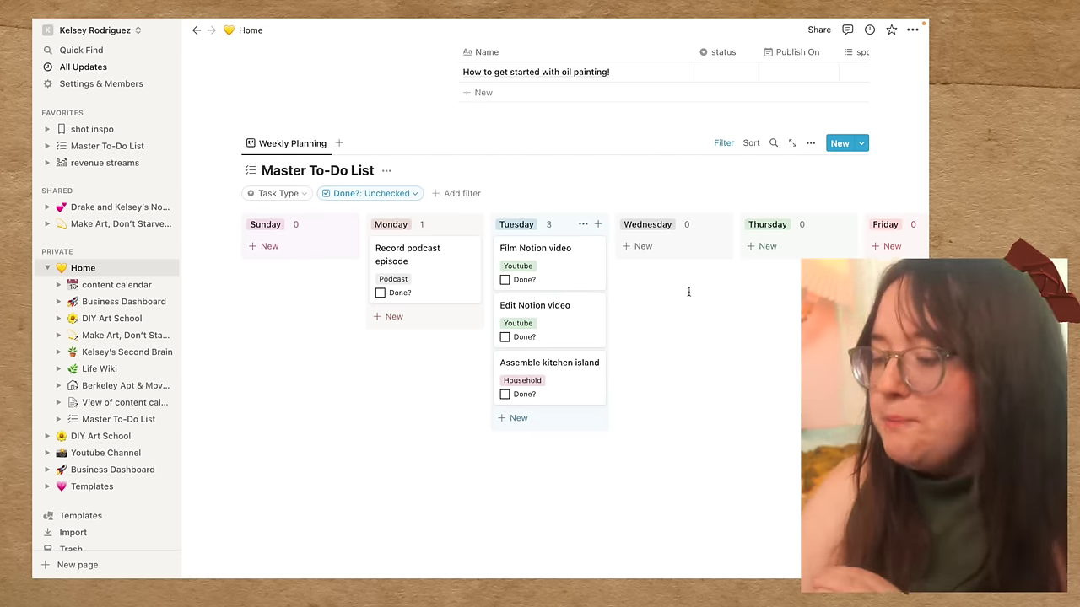
{"action": "left_click_drag", "start_coordinate": [557, 250], "coordinate": [675, 253]}
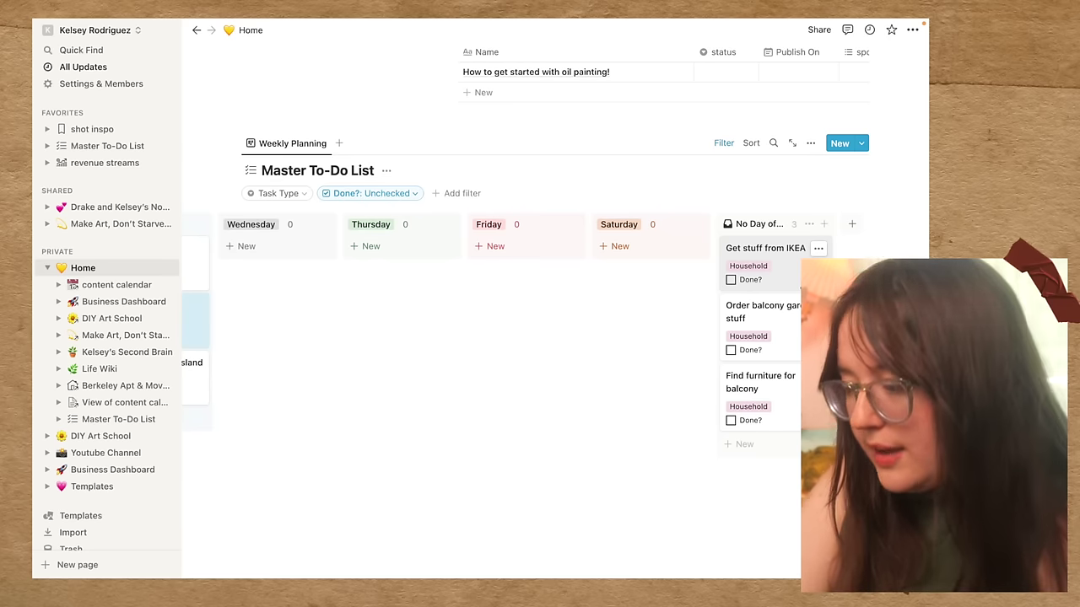
{"action": "mouse_move", "coordinate": [806, 272]}
{"action": "left_mouse_down"}
{"action": "mouse_move", "coordinate": [602, 245]}
{"action": "mouse_move", "coordinate": [797, 286]}
{"action": "left_mouse_up"}
{"action": "scroll", "coordinate": [797, 285], "scroll_direction": "left", "scroll_amount": 5}
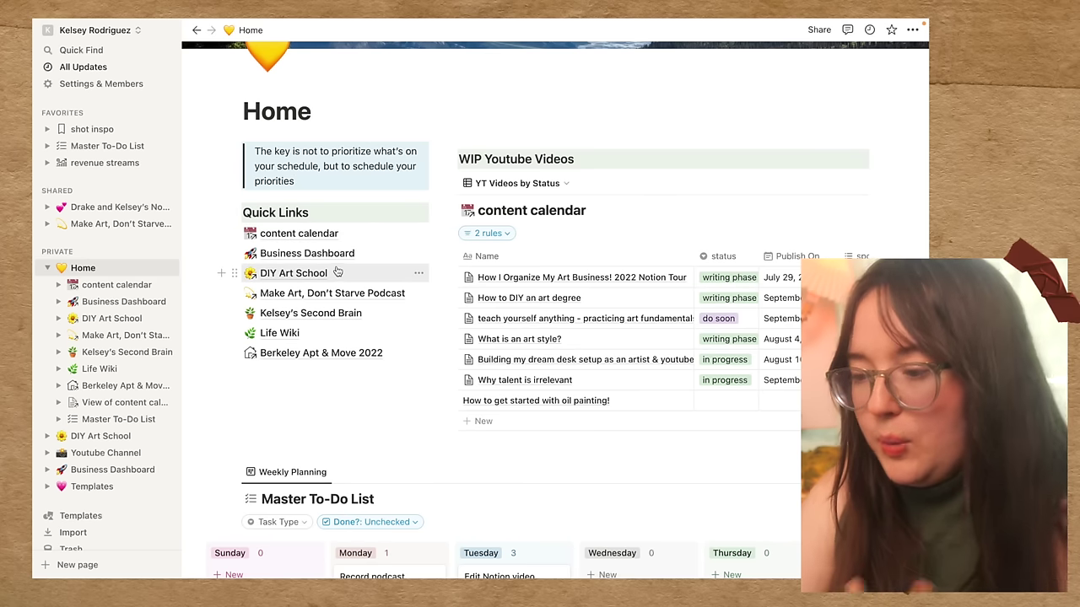
Collapse Home's nested pages in the sidebar and open the content calendar from Quick Links
{"action": "left_click", "coordinate": [47, 268]}
{"action": "scroll", "coordinate": [258, 405], "scroll_direction": "up", "scroll_amount": 2}
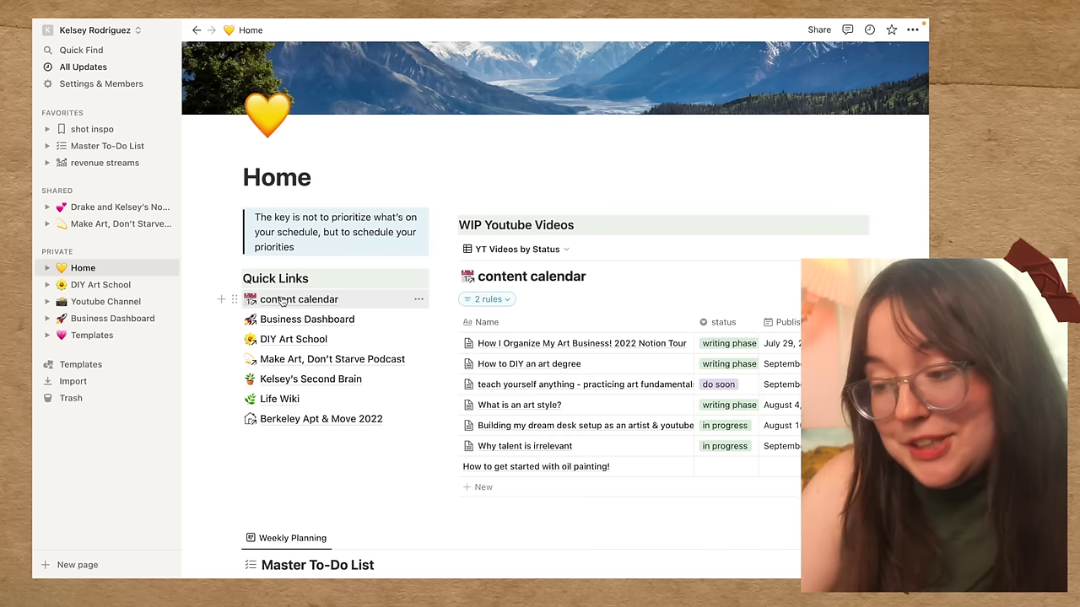
{"action": "left_click", "coordinate": [282, 301]}
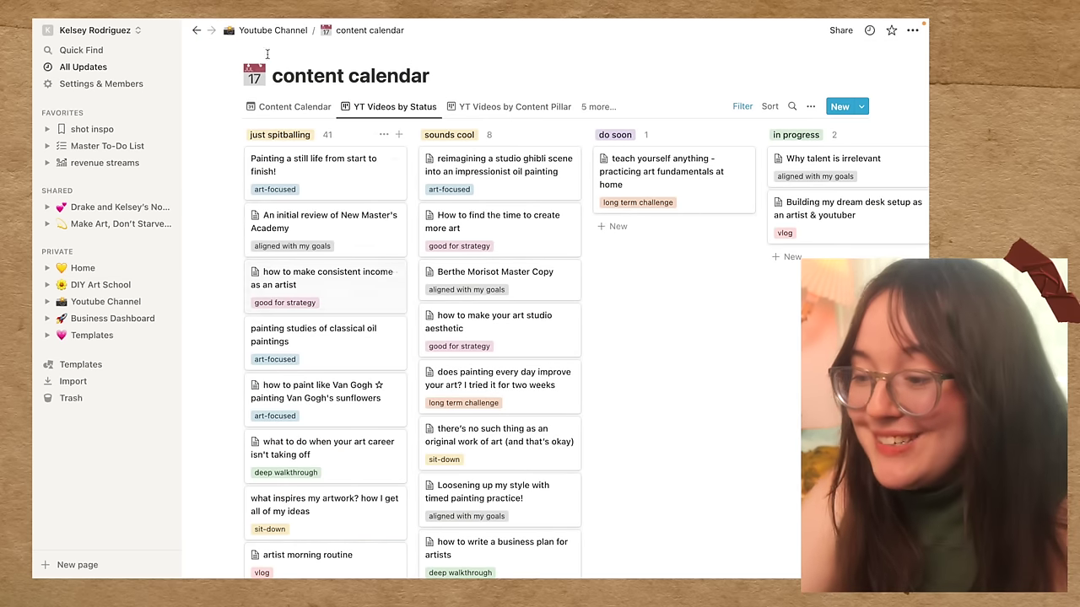
Scroll through the content calendar's board to review videos grouped by status and content pillar
{"action": "scroll", "coordinate": [569, 349], "scroll_direction": "down", "scroll_amount": 1}
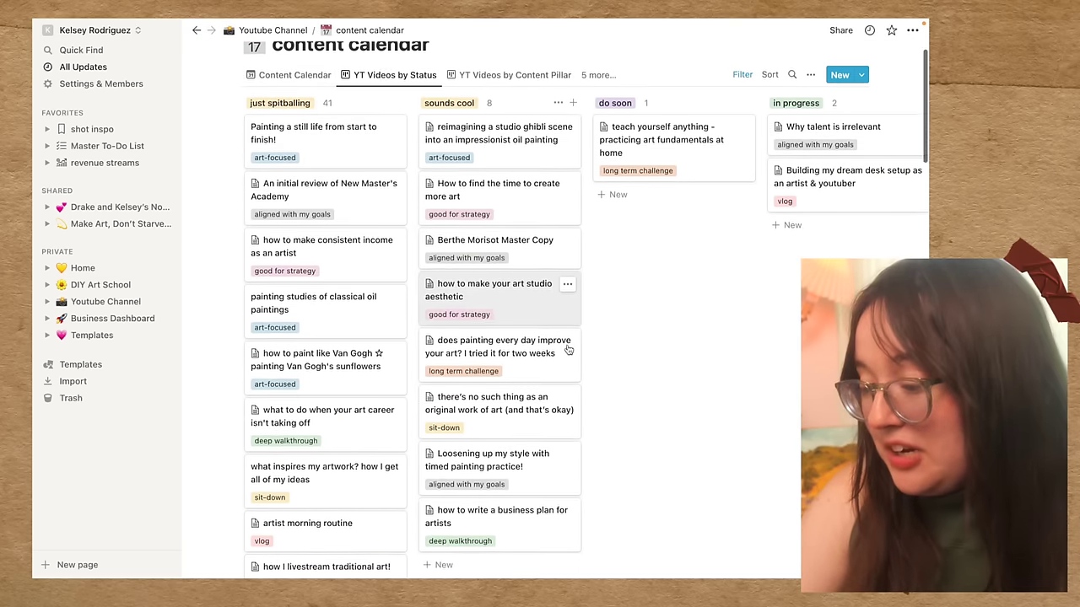
{"action": "scroll", "coordinate": [568, 349], "scroll_direction": "down", "scroll_amount": 3}
{"action": "scroll", "coordinate": [568, 349], "scroll_direction": "up", "scroll_amount": 4}
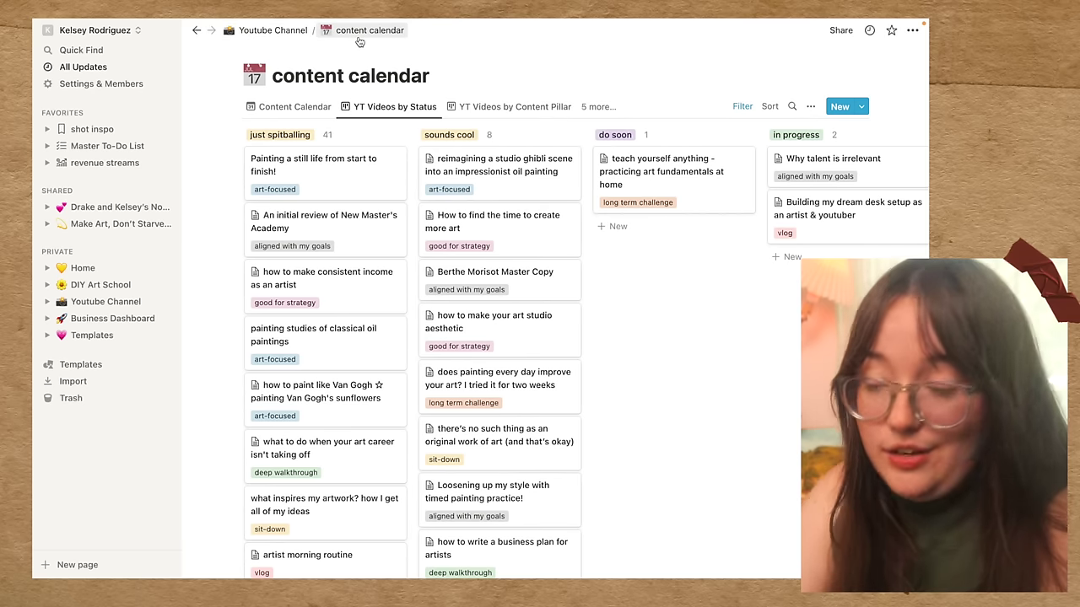
{"action": "scroll", "coordinate": [512, 374], "scroll_direction": "down", "scroll_amount": 1}
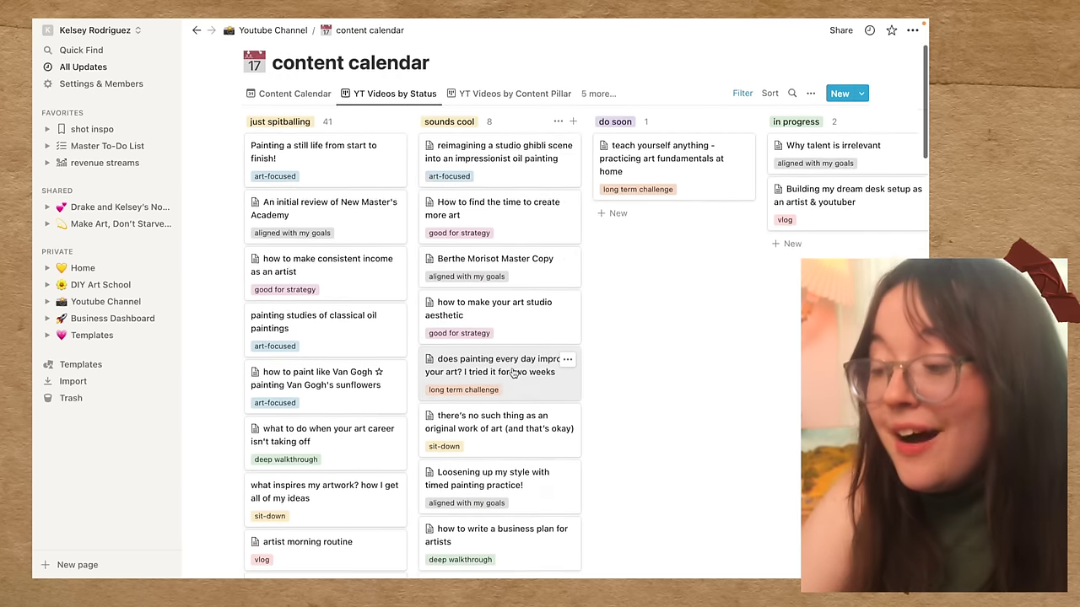
{"action": "scroll", "coordinate": [512, 374], "scroll_direction": "down", "scroll_amount": 5}
{"action": "scroll", "coordinate": [512, 373], "scroll_direction": "up", "scroll_amount": 5}
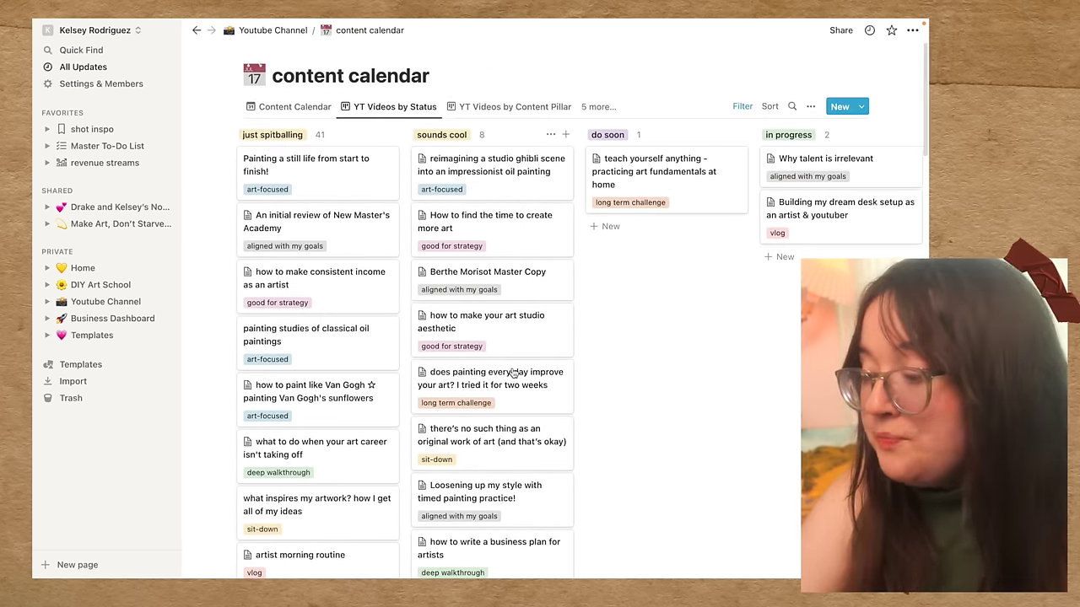
{"action": "scroll", "coordinate": [512, 373], "scroll_direction": "right", "scroll_amount": 3}
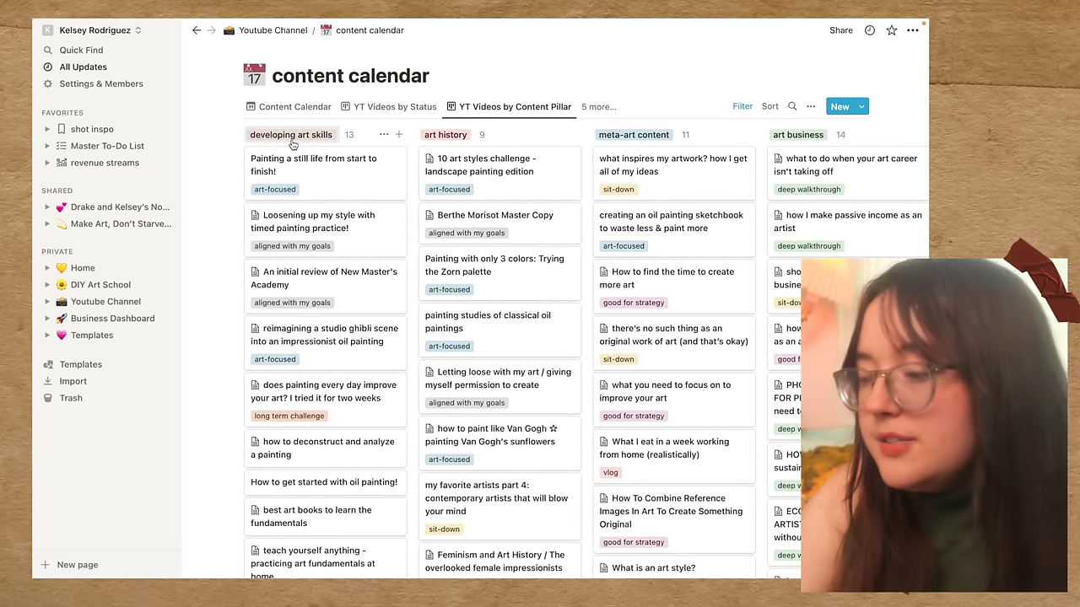
Browse across the YT Videos by Content Pillar board's columns, such as art history
{"action": "scroll", "coordinate": [453, 152], "scroll_direction": "right", "scroll_amount": 5}
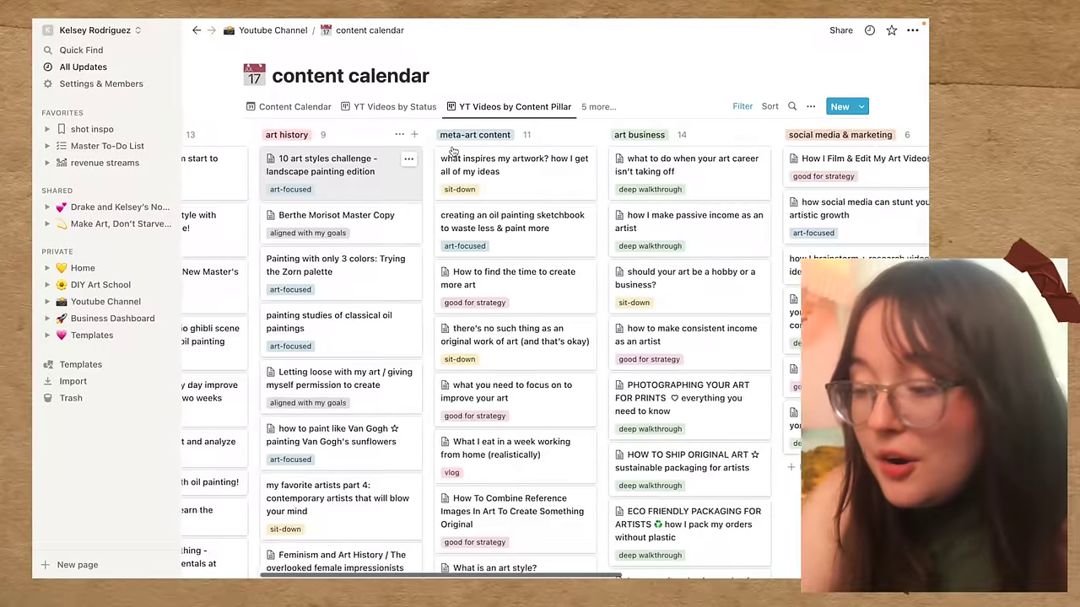
{"action": "scroll", "coordinate": [453, 151], "scroll_direction": "right", "scroll_amount": 2}
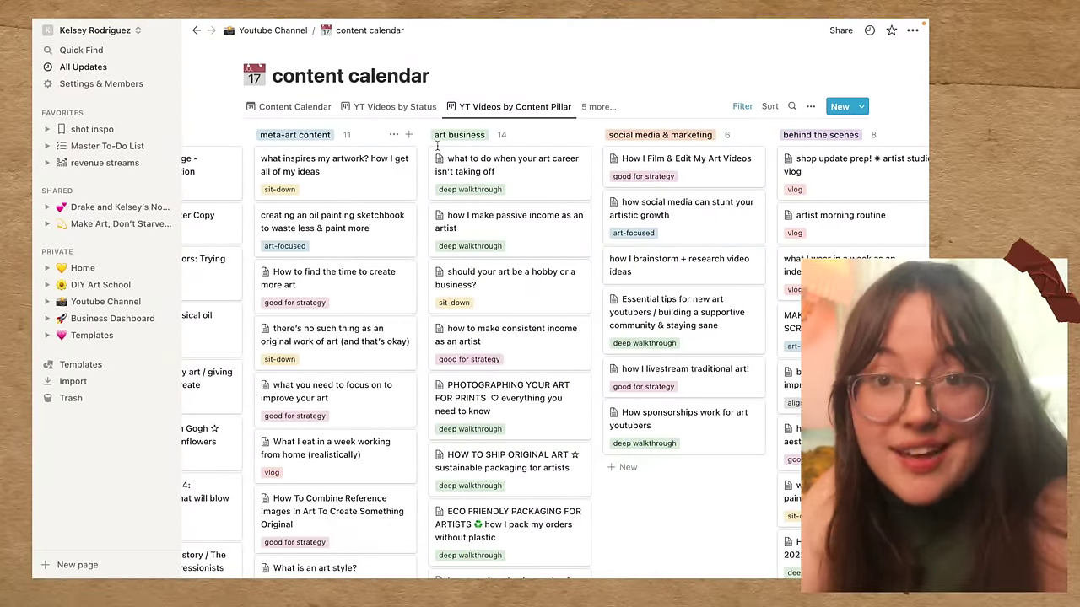
{"action": "scroll", "coordinate": [456, 147], "scroll_direction": "right", "scroll_amount": 8}
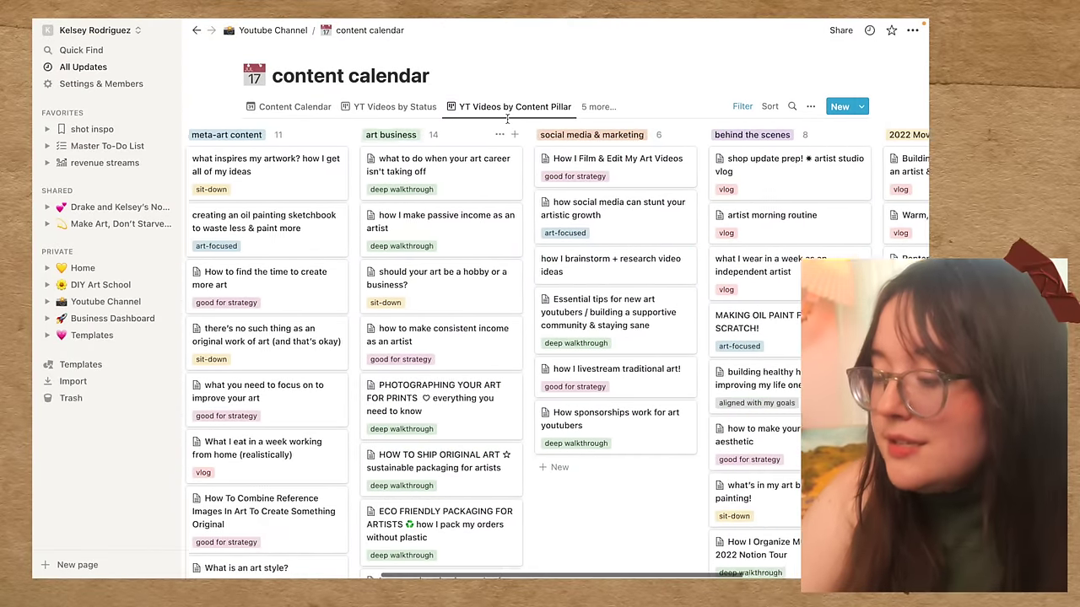
{"action": "scroll", "coordinate": [456, 145], "scroll_direction": "right", "scroll_amount": 7}
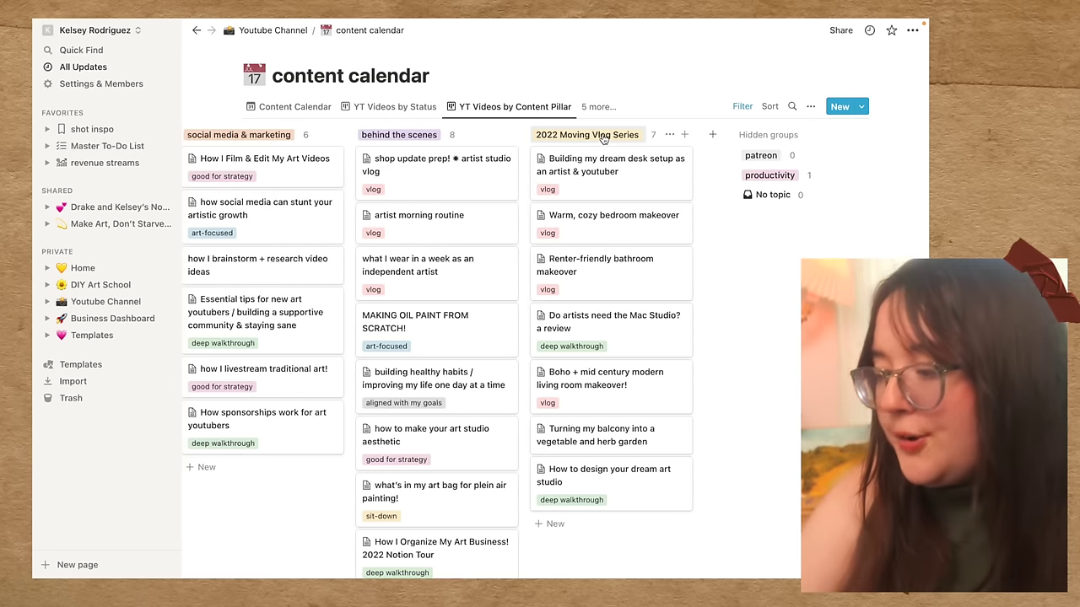
{"action": "scroll", "coordinate": [603, 139], "scroll_direction": "left", "scroll_amount": 6}
{"action": "scroll", "coordinate": [603, 139], "scroll_direction": "down", "scroll_amount": 3}
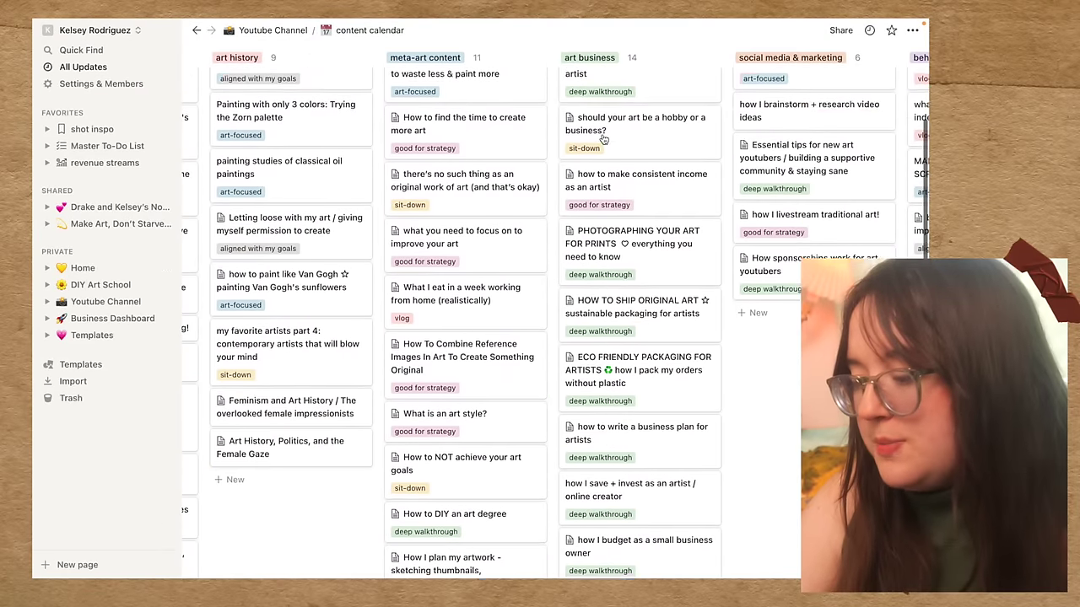
{"action": "scroll", "coordinate": [603, 139], "scroll_direction": "down", "scroll_amount": 1}
{"action": "scroll", "coordinate": [603, 140], "scroll_direction": "down", "scroll_amount": 5}
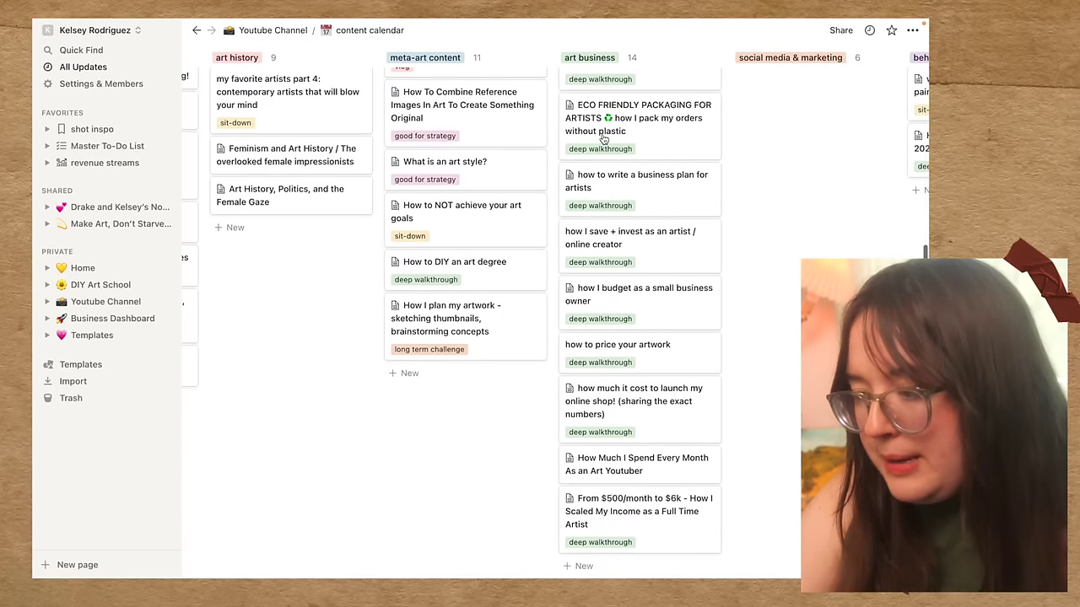
{"action": "scroll", "coordinate": [603, 139], "scroll_direction": "up", "scroll_amount": 8}
{"action": "scroll", "coordinate": [303, 130], "scroll_direction": "left", "scroll_amount": 3}
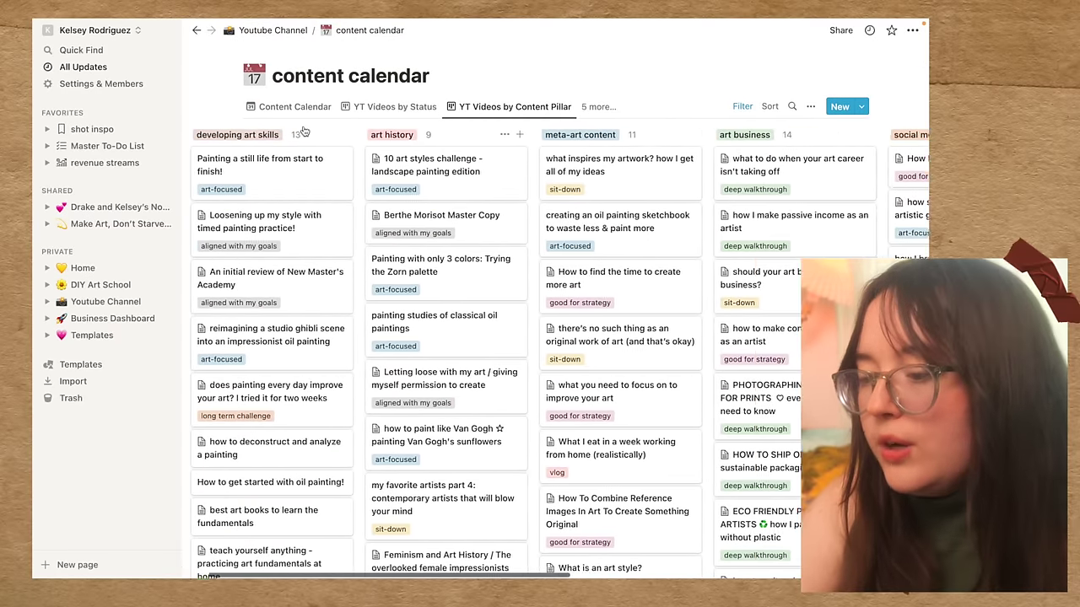
{"action": "scroll", "coordinate": [304, 130], "scroll_direction": "left", "scroll_amount": 2}
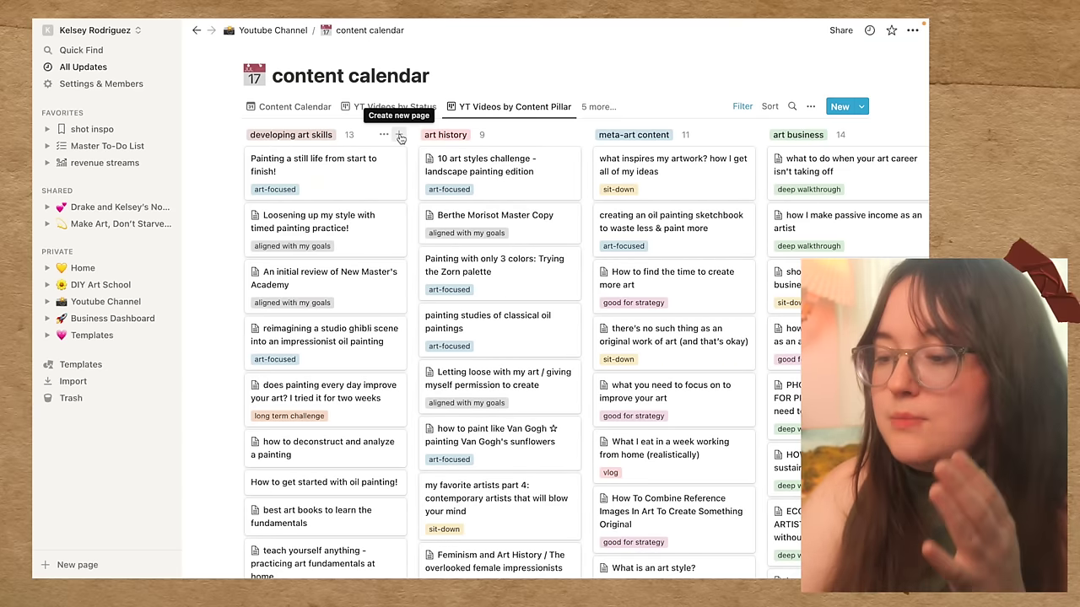
{"action": "scroll", "coordinate": [385, 244], "scroll_direction": "down", "scroll_amount": 6}
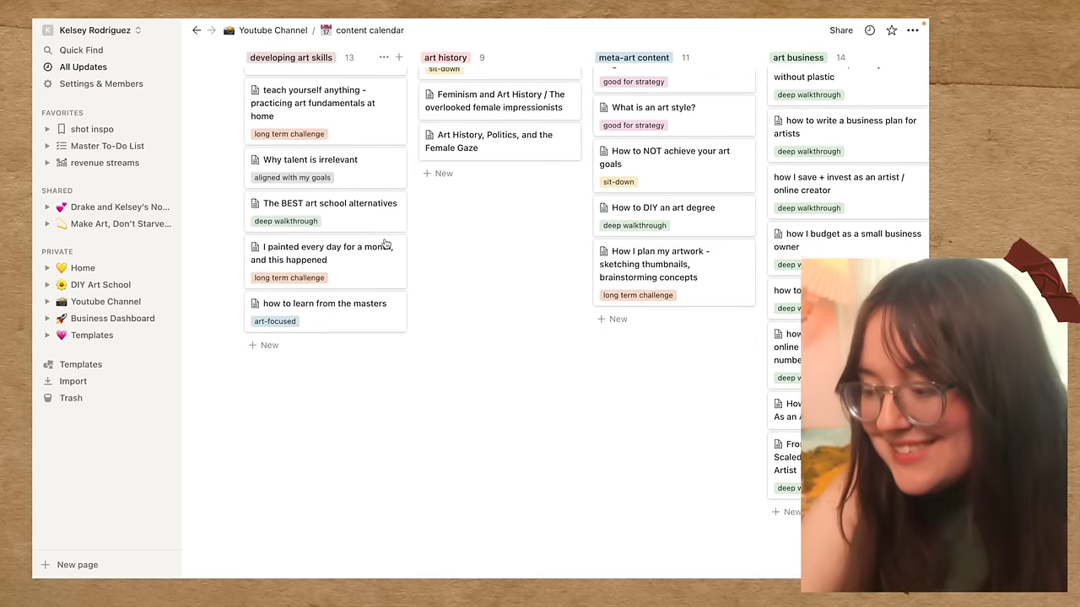
{"action": "scroll", "coordinate": [384, 244], "scroll_direction": "right", "scroll_amount": 10}
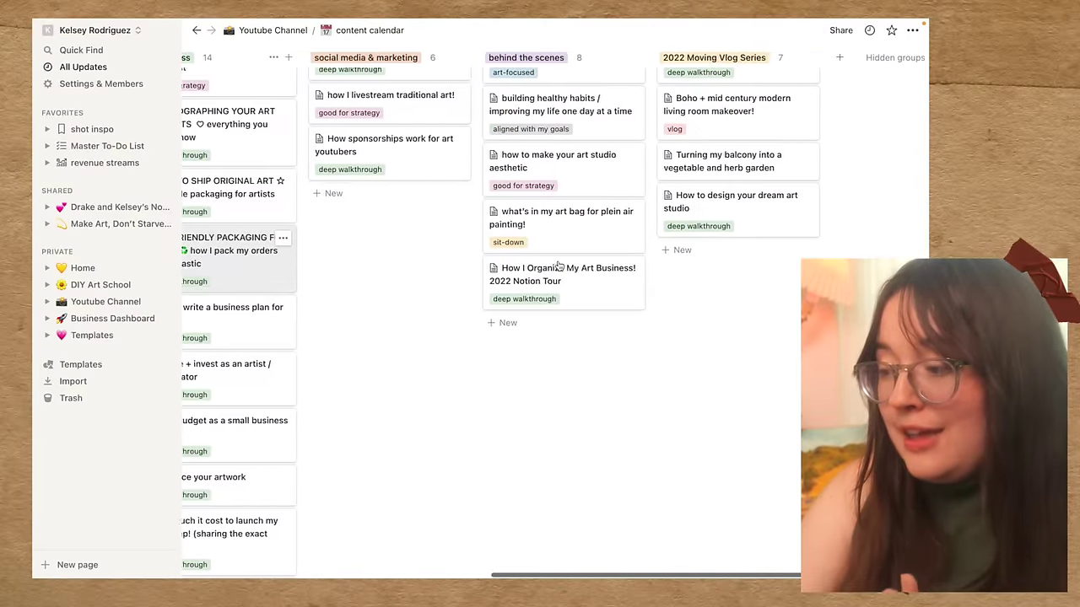
{"action": "scroll", "coordinate": [558, 266], "scroll_direction": "up", "scroll_amount": 6}
{"action": "scroll", "coordinate": [558, 265], "scroll_direction": "left", "scroll_amount": 10}
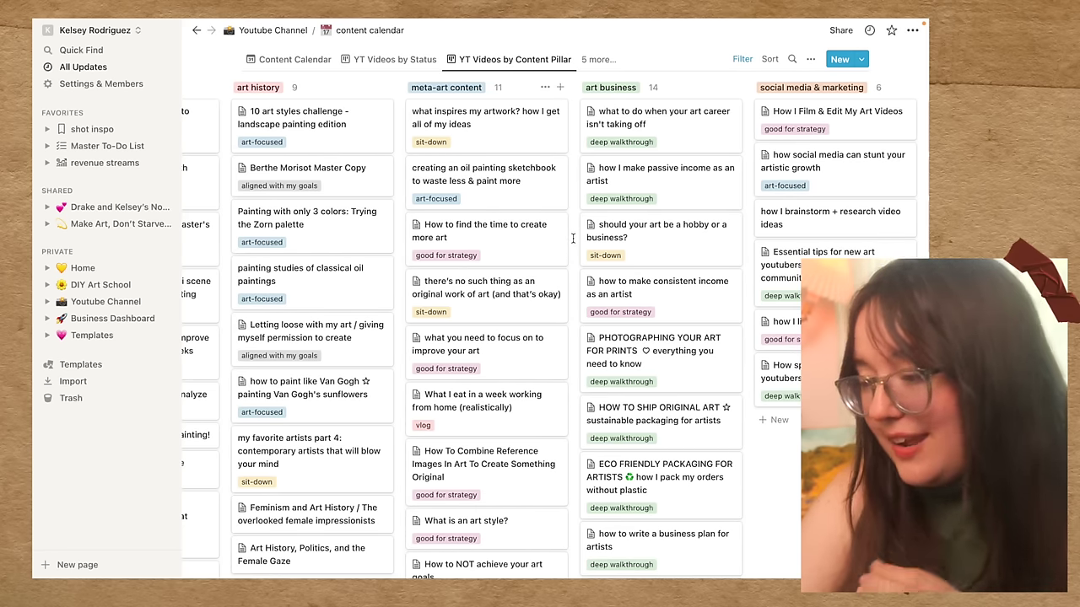
{"action": "scroll", "coordinate": [573, 238], "scroll_direction": "up", "scroll_amount": 1}
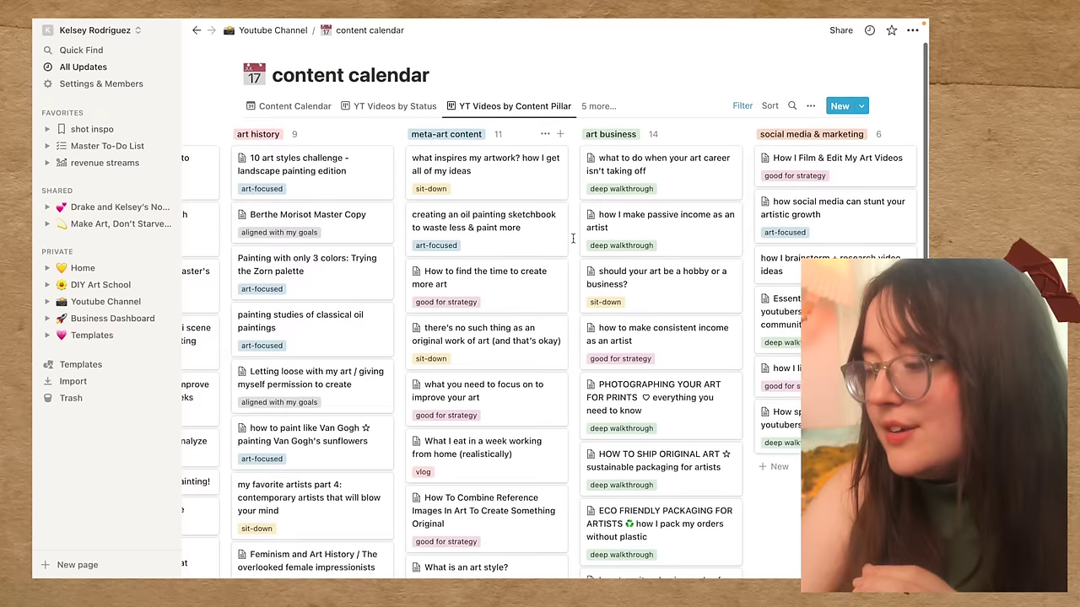
Review the full list of database views, then switch to the July 2022 Content Calendar month view
{"action": "left_click", "coordinate": [604, 107]}
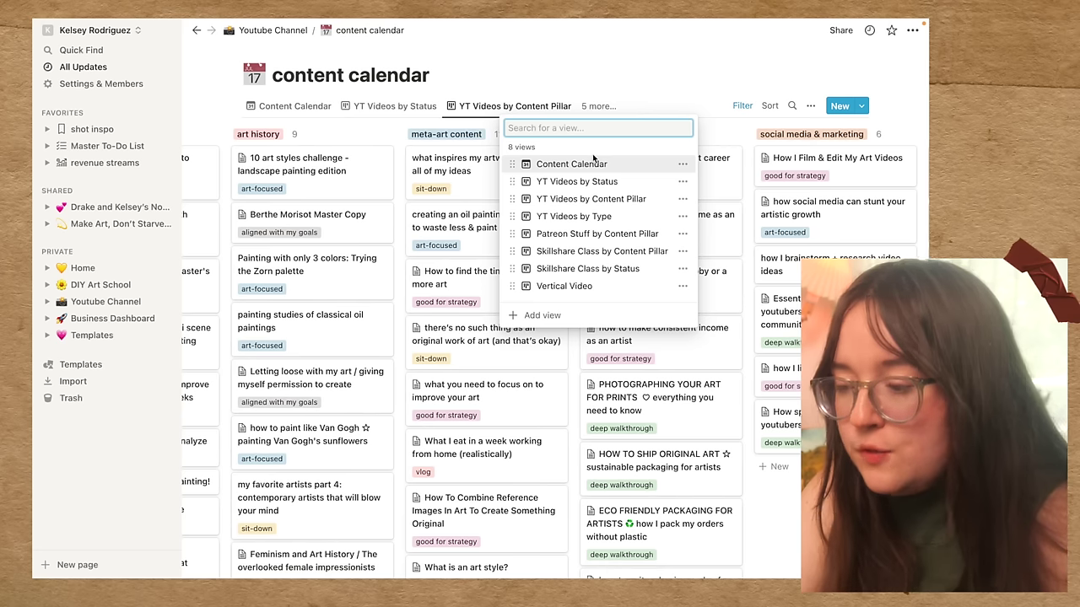
{"action": "left_click", "coordinate": [573, 44]}
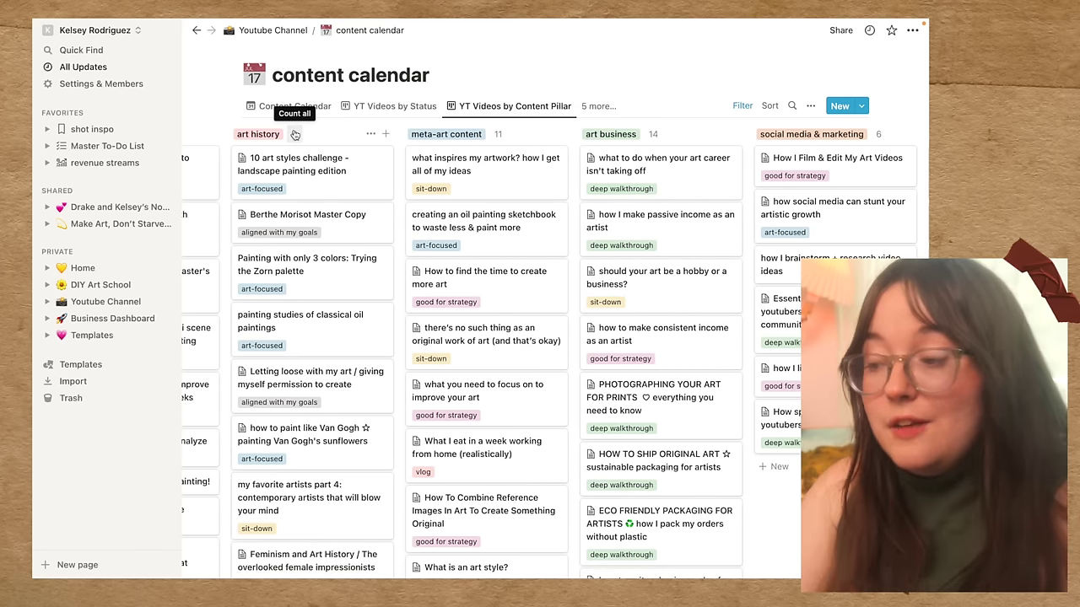
{"action": "left_click", "coordinate": [291, 107]}
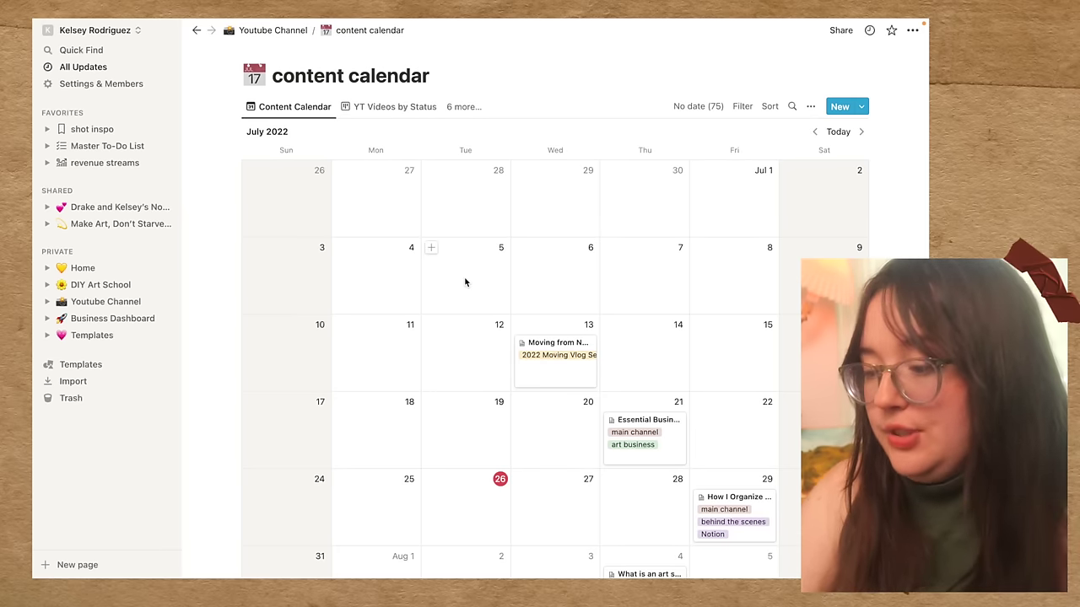
{"action": "scroll", "coordinate": [465, 282], "scroll_direction": "down", "scroll_amount": 3}
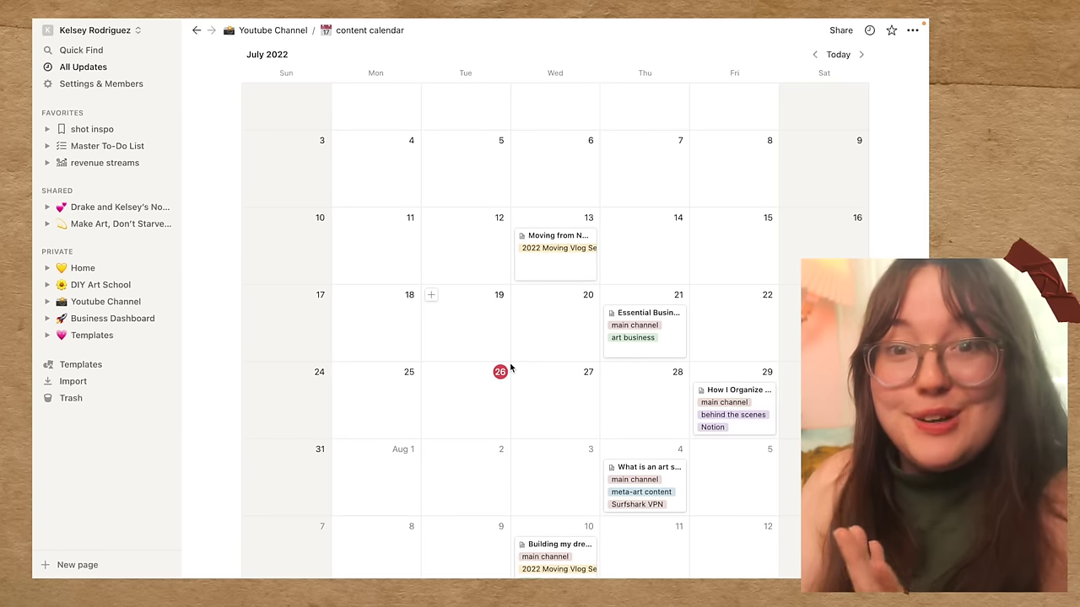
{"action": "scroll", "coordinate": [531, 375], "scroll_direction": "down", "scroll_amount": 1}
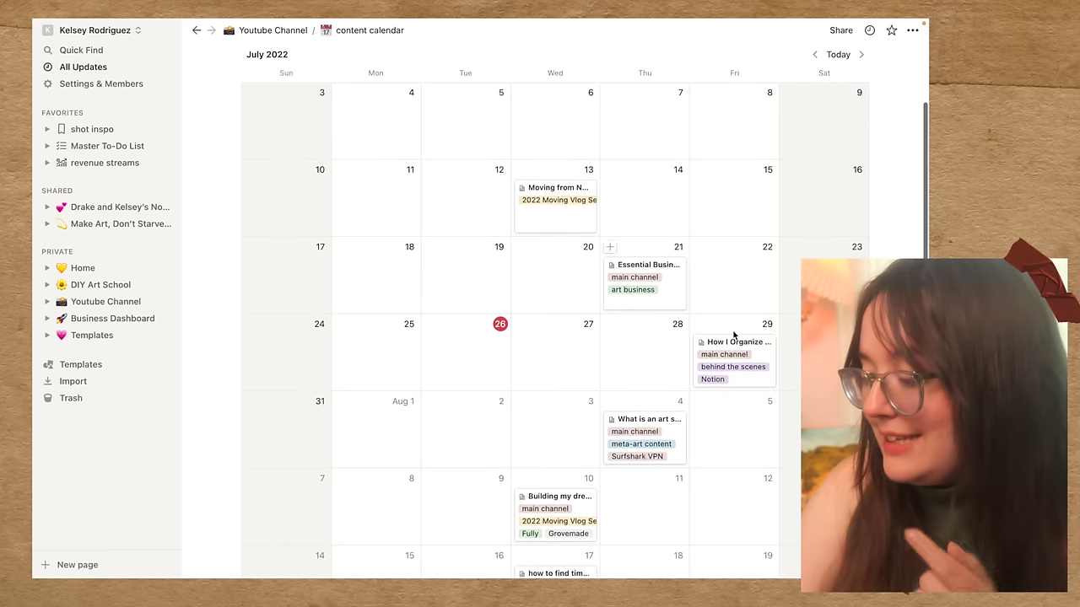
{"action": "left_click", "coordinate": [744, 371]}
{"action": "key", "text": "Escape"}
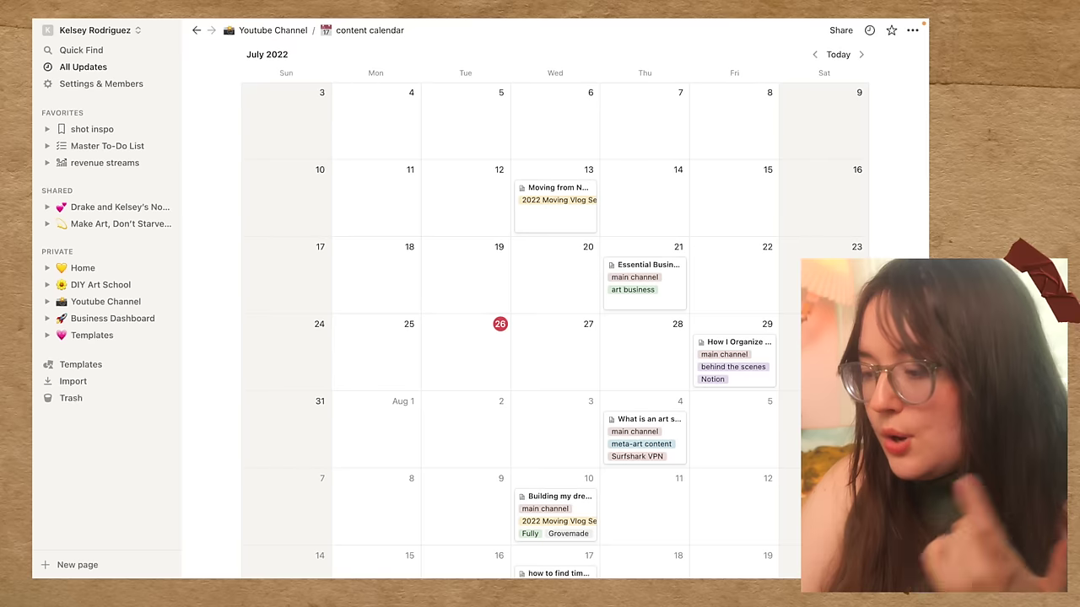
{"action": "left_click", "coordinate": [740, 369]}
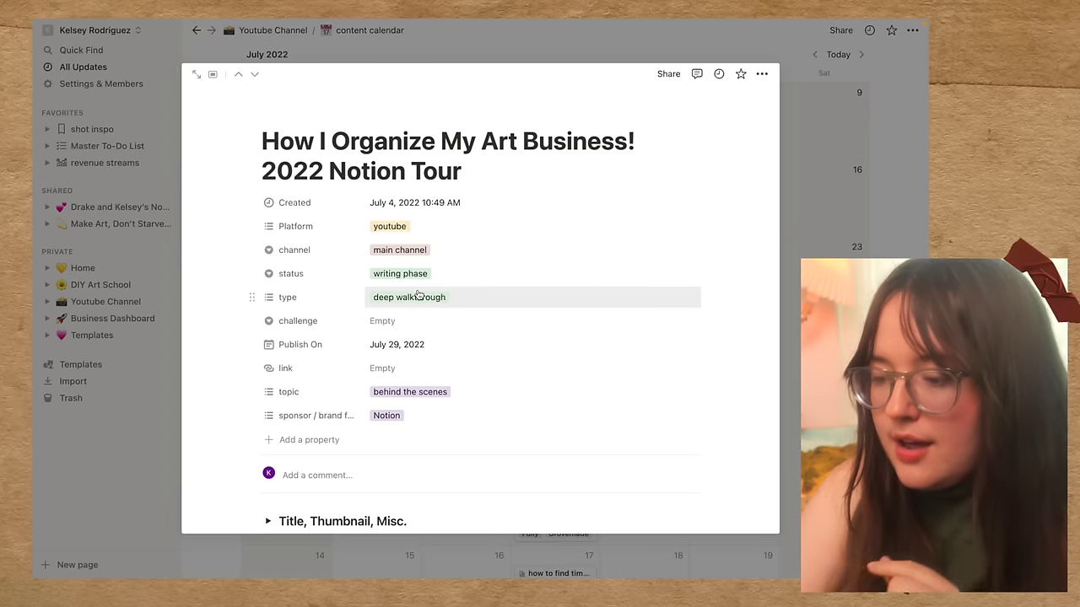
{"action": "scroll", "coordinate": [450, 393], "scroll_direction": "down", "scroll_amount": 2}
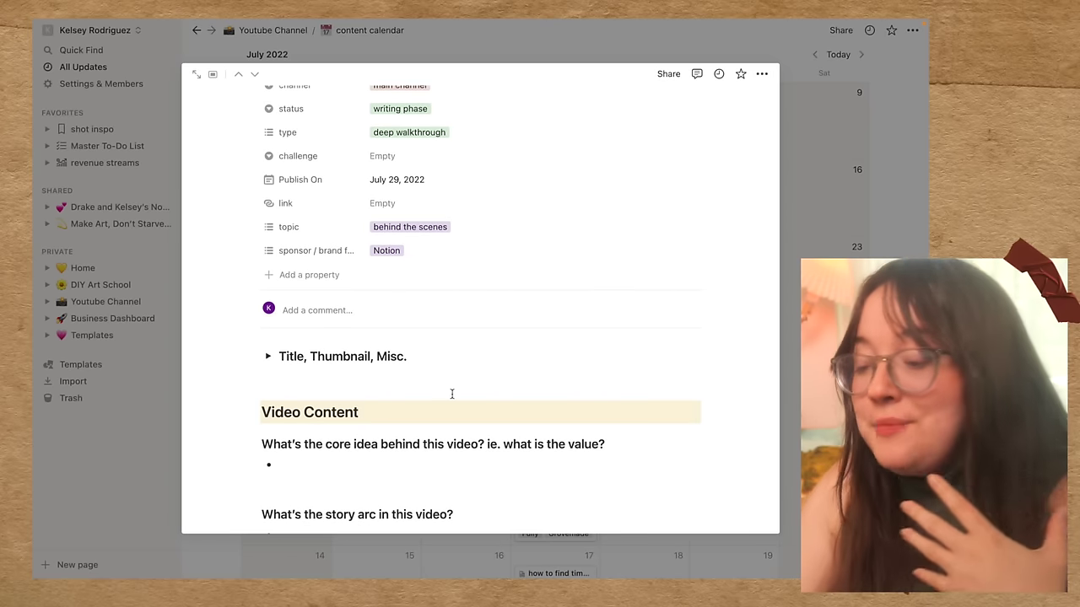
{"action": "scroll", "coordinate": [452, 394], "scroll_direction": "down", "scroll_amount": 3}
{"action": "scroll", "coordinate": [452, 394], "scroll_direction": "down", "scroll_amount": 7}
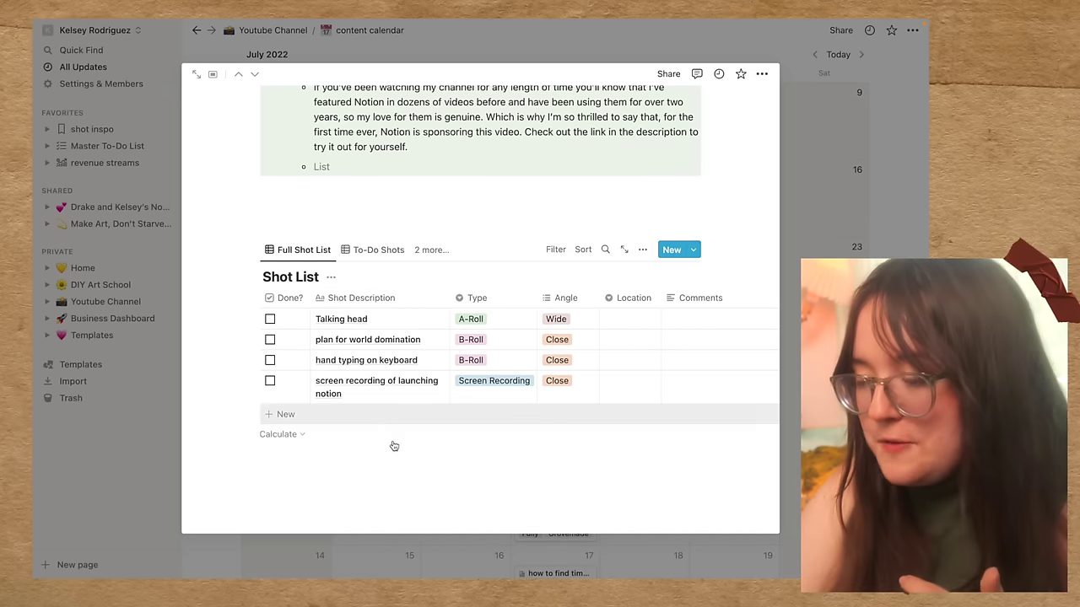
{"action": "scroll", "coordinate": [394, 422], "scroll_direction": "up", "scroll_amount": 5}
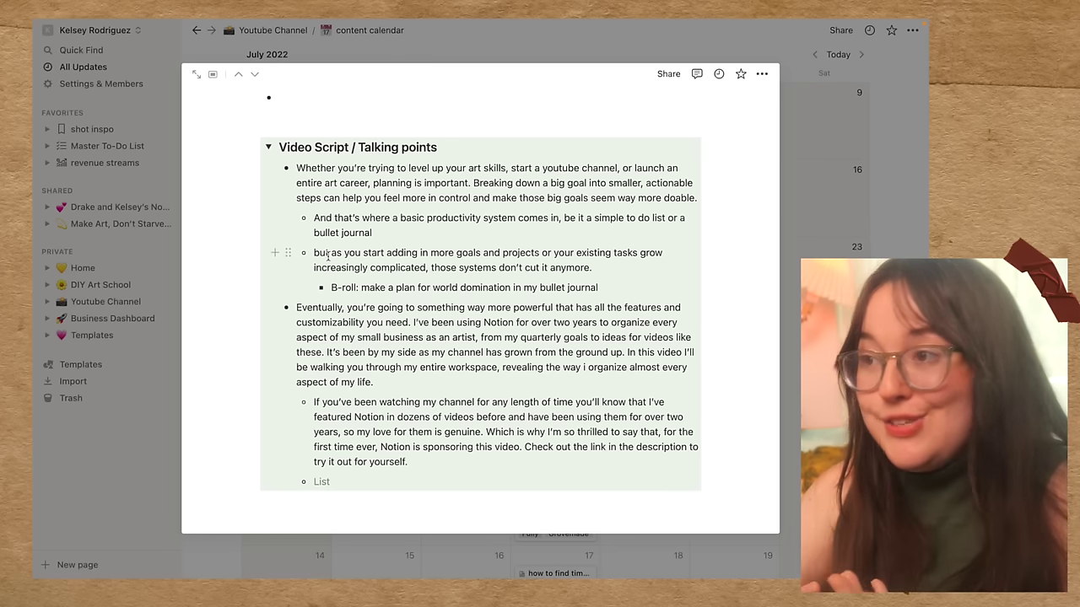
{"action": "scroll", "coordinate": [342, 240], "scroll_direction": "up", "scroll_amount": 5}
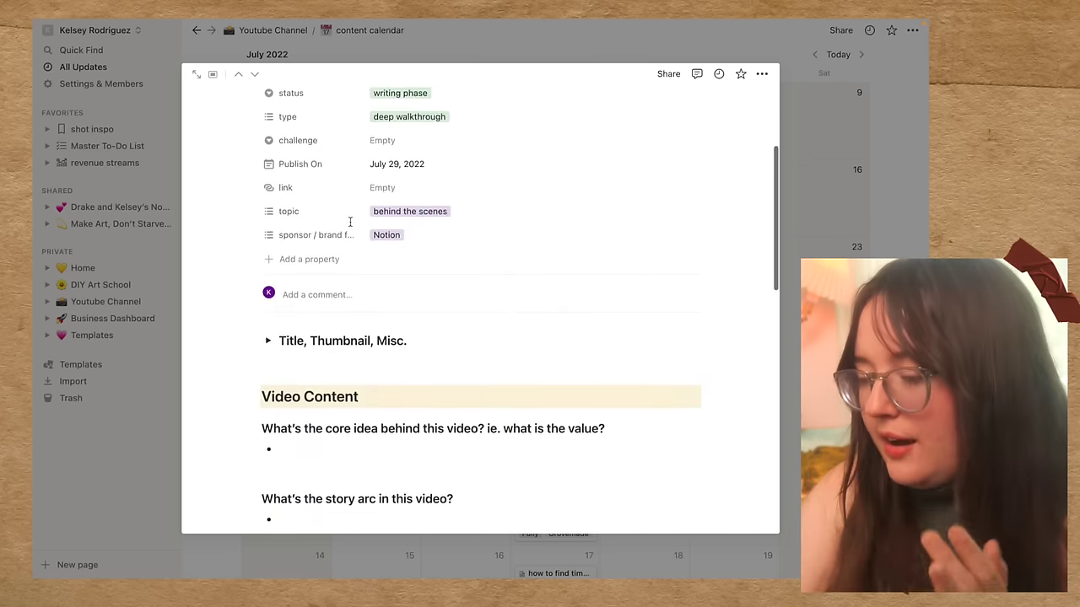
{"action": "scroll", "coordinate": [349, 224], "scroll_direction": "down", "scroll_amount": 3}
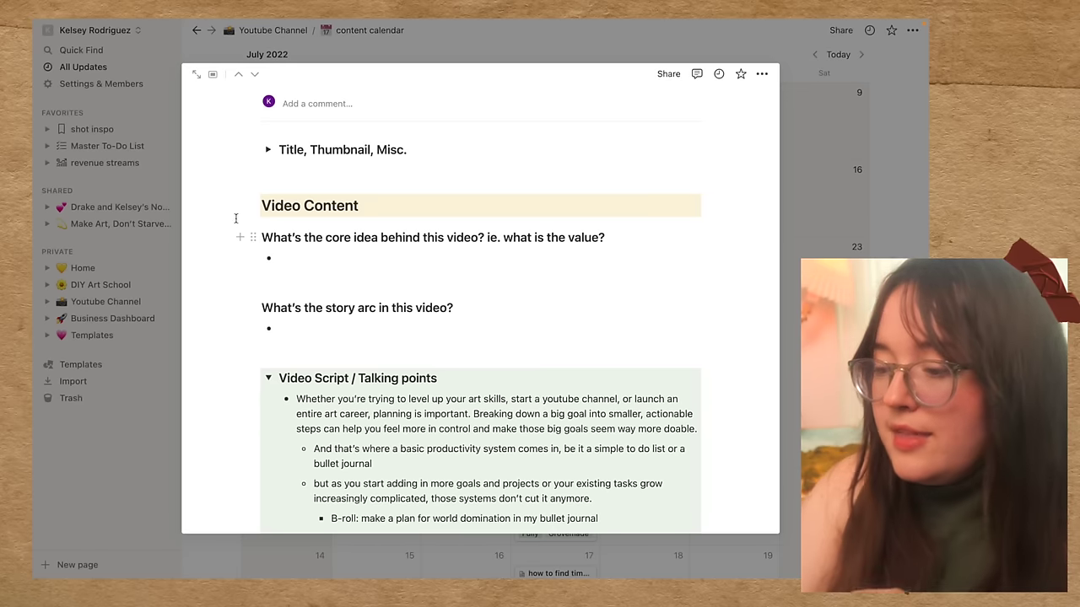
{"action": "left_click", "coordinate": [267, 149]}
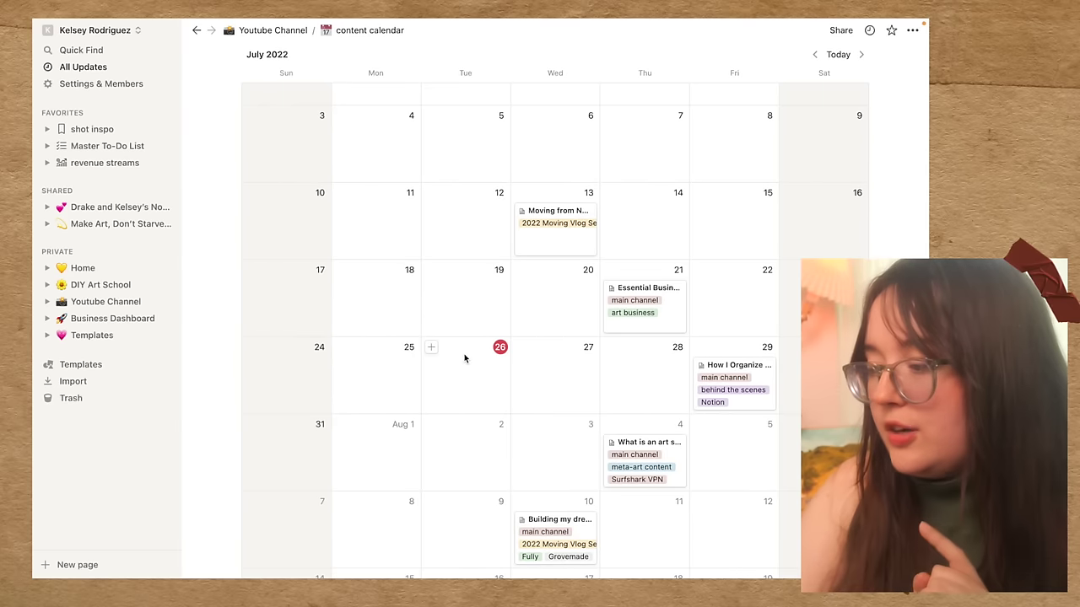
{"action": "scroll", "coordinate": [464, 358], "scroll_direction": "up", "scroll_amount": 3}
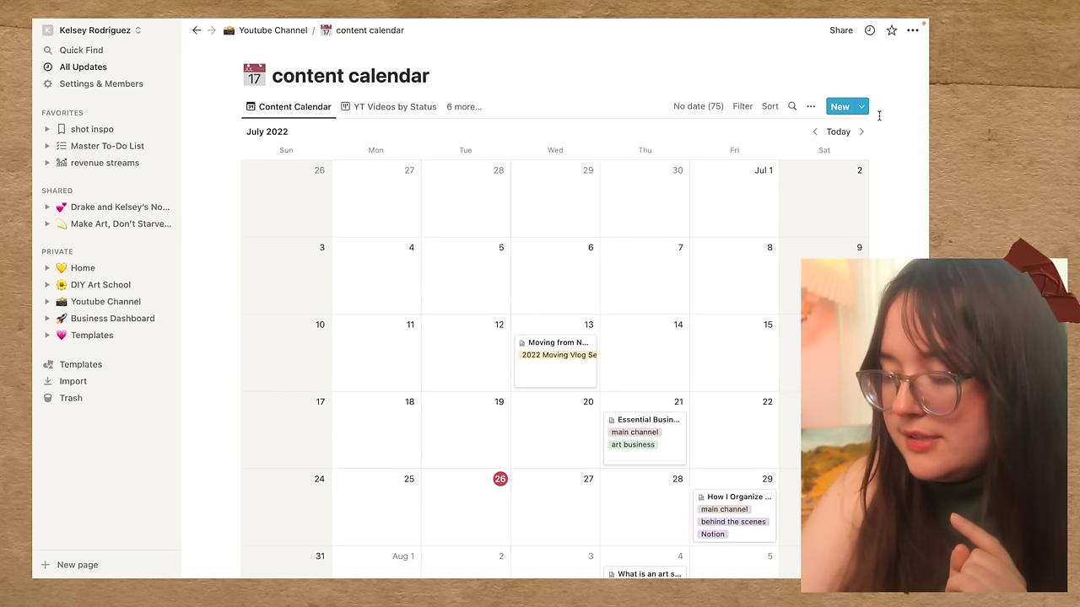
Check the templates available for new content calendar entries
{"action": "scroll", "coordinate": [607, 304], "scroll_direction": "down", "scroll_amount": 3}
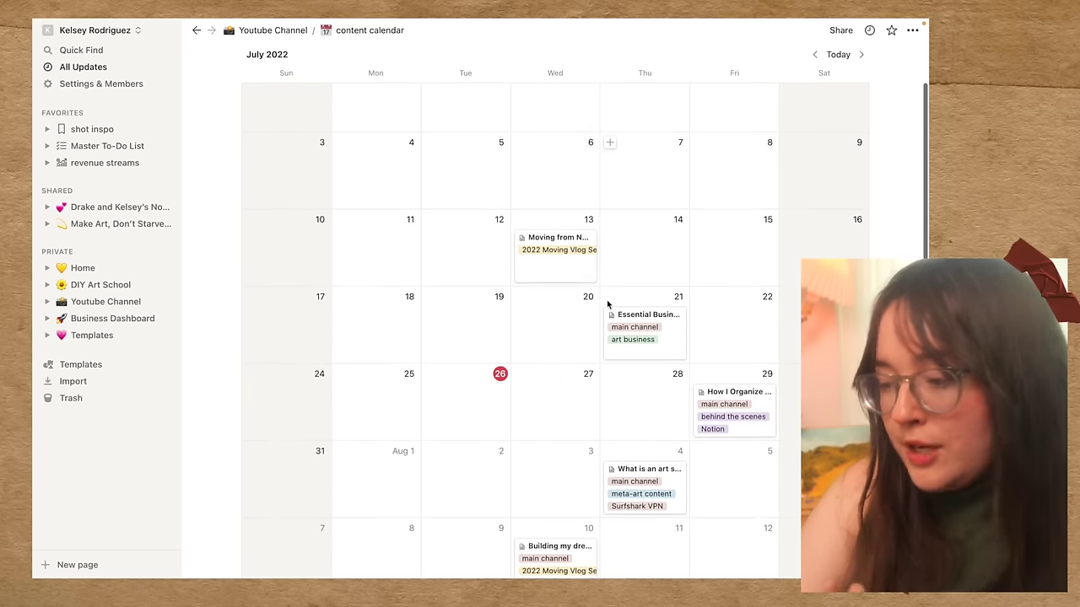
{"action": "scroll", "coordinate": [638, 361], "scroll_direction": "up", "scroll_amount": 3}
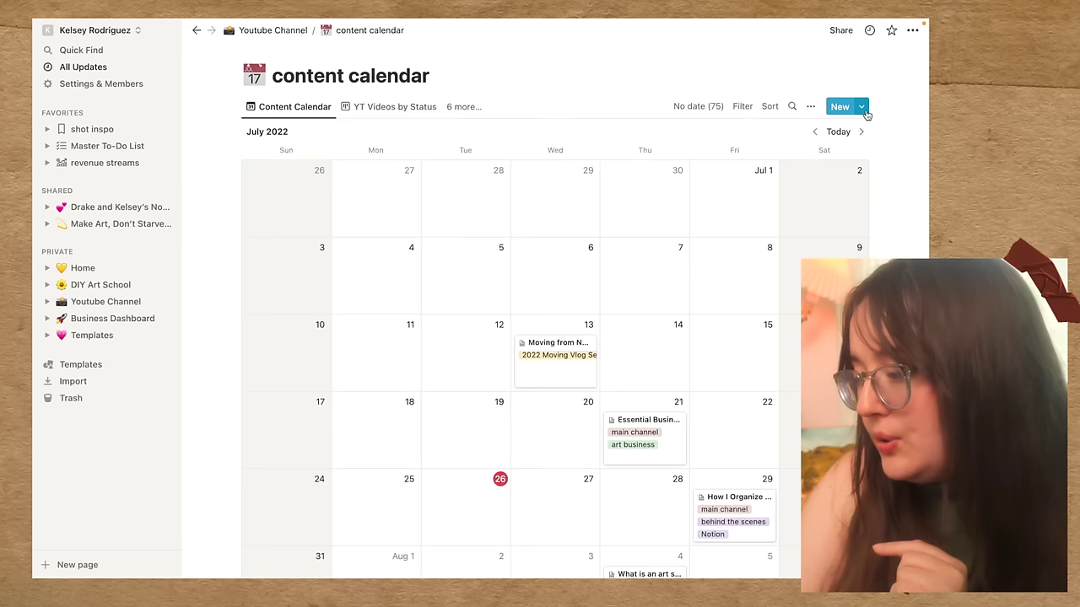
{"action": "left_click", "coordinate": [864, 110]}
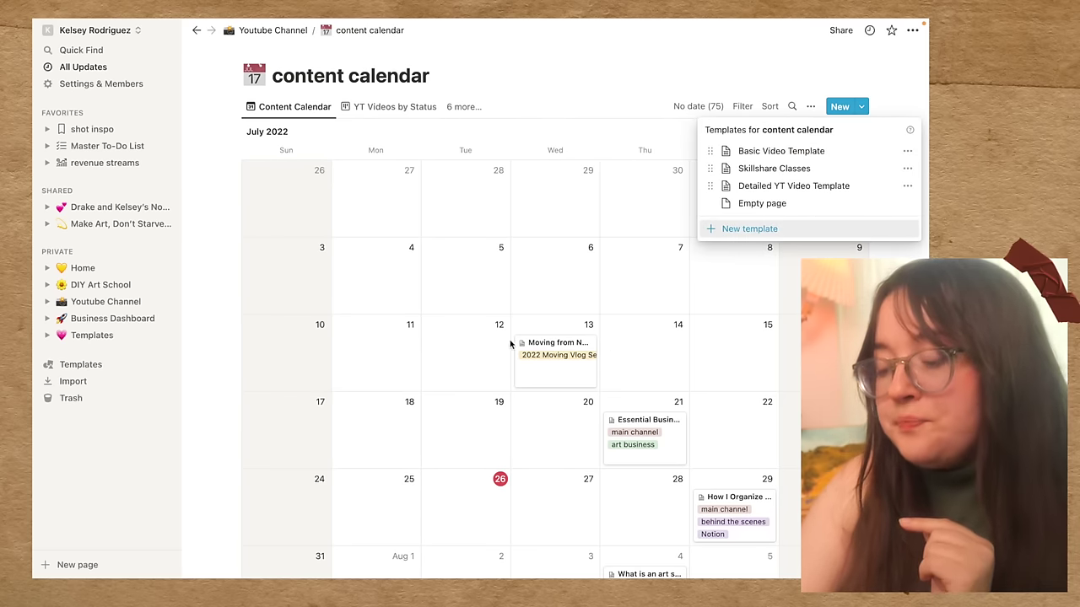
{"action": "left_click", "coordinate": [466, 349]}
Add a July 26 entry using the Detailed YT Video Template and toggle its Title, Thumbnail, Misc. section
{"action": "scroll", "coordinate": [473, 380], "scroll_direction": "down", "scroll_amount": 2}
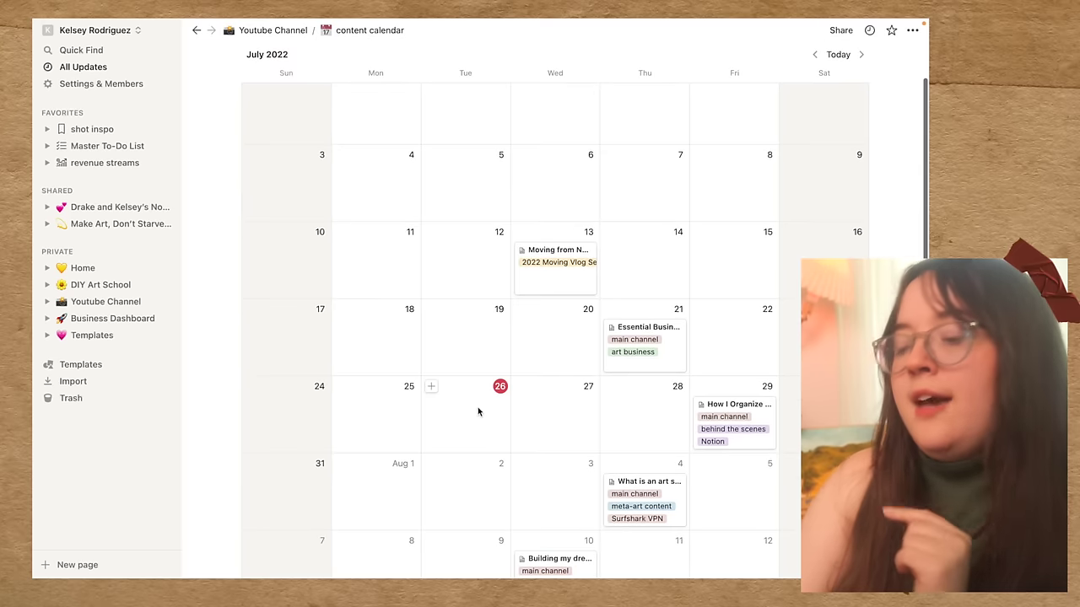
{"action": "left_click", "coordinate": [431, 389]}
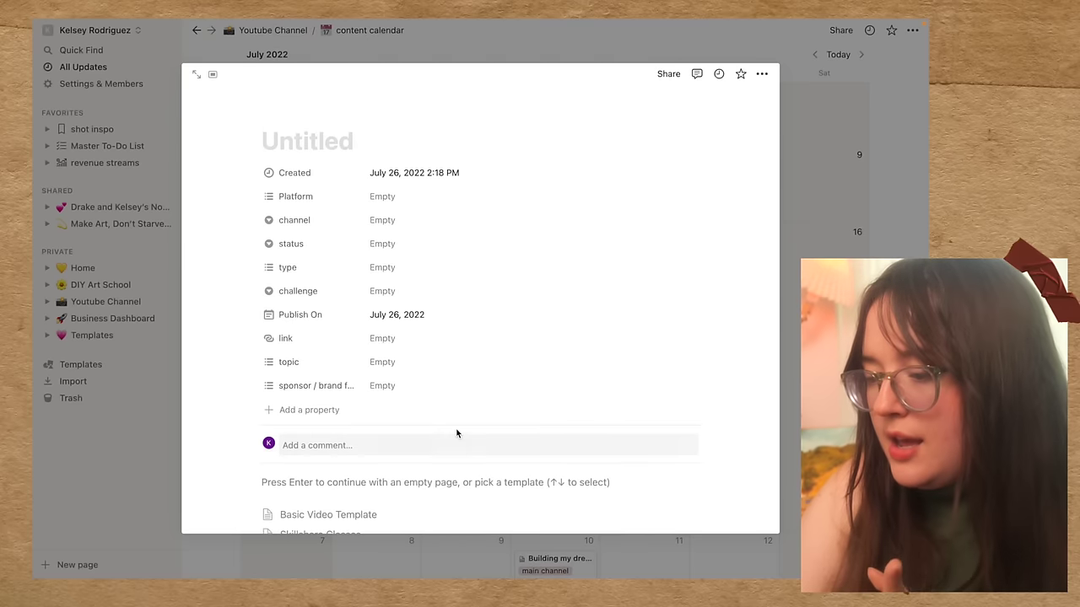
{"action": "scroll", "coordinate": [456, 433], "scroll_direction": "down", "scroll_amount": 5}
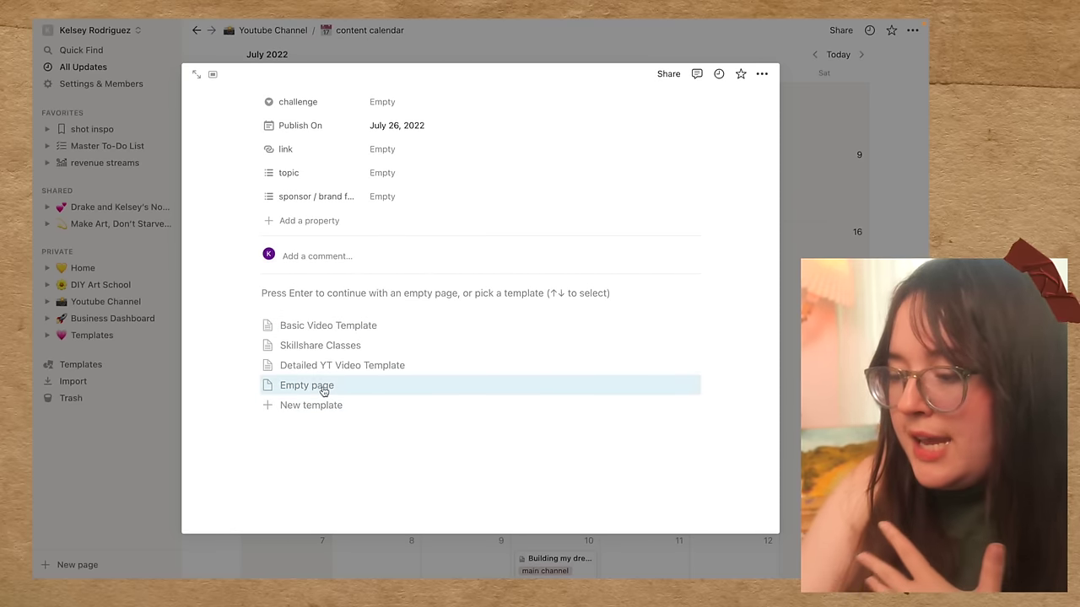
{"action": "left_click", "coordinate": [400, 376]}
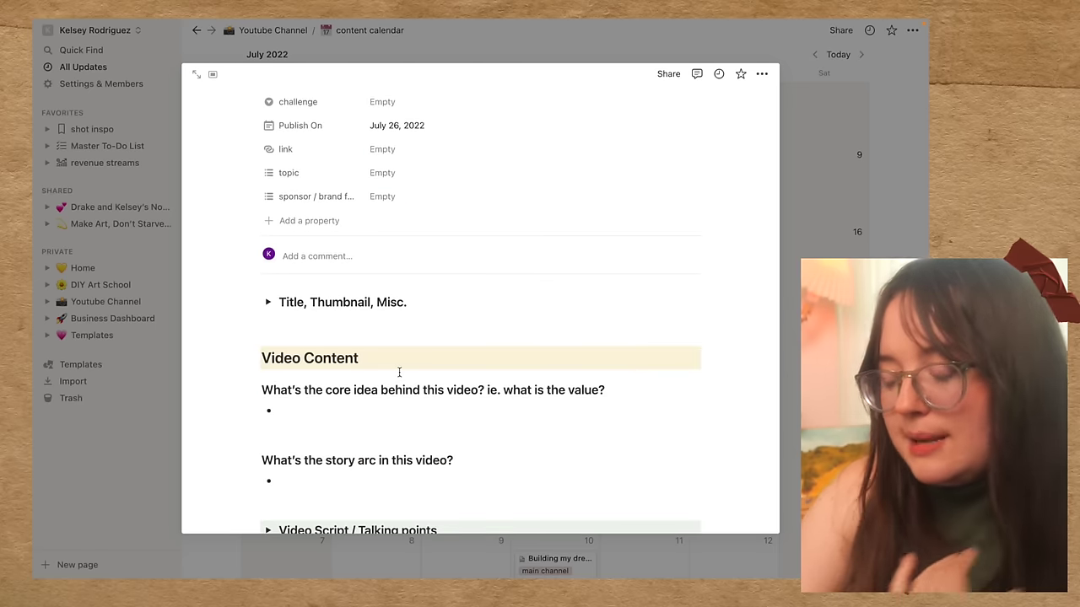
{"action": "scroll", "coordinate": [415, 400], "scroll_direction": "down", "scroll_amount": 3}
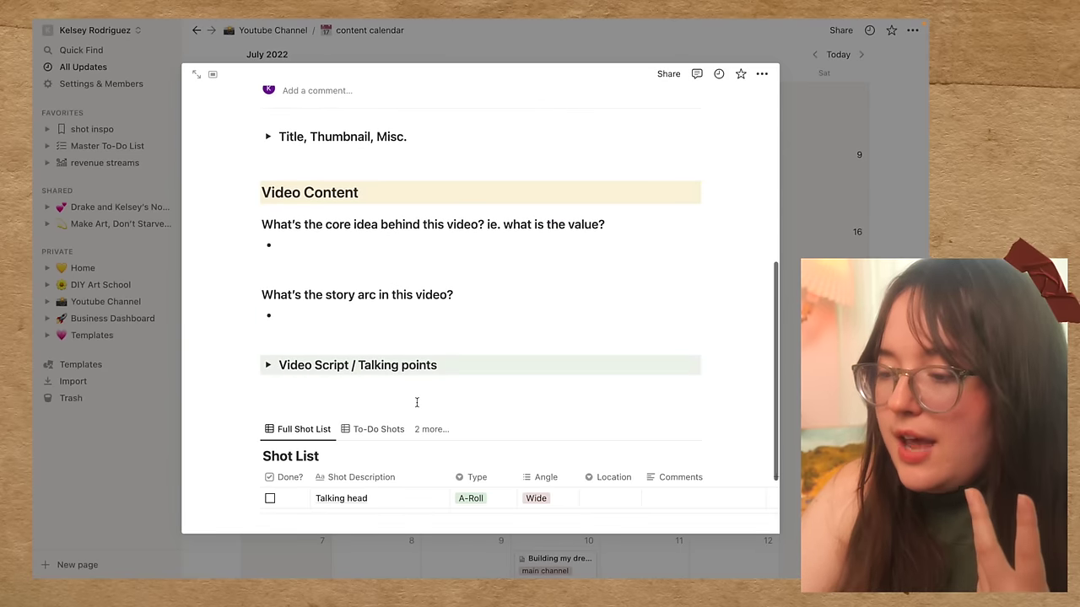
{"action": "left_click", "coordinate": [267, 135]}
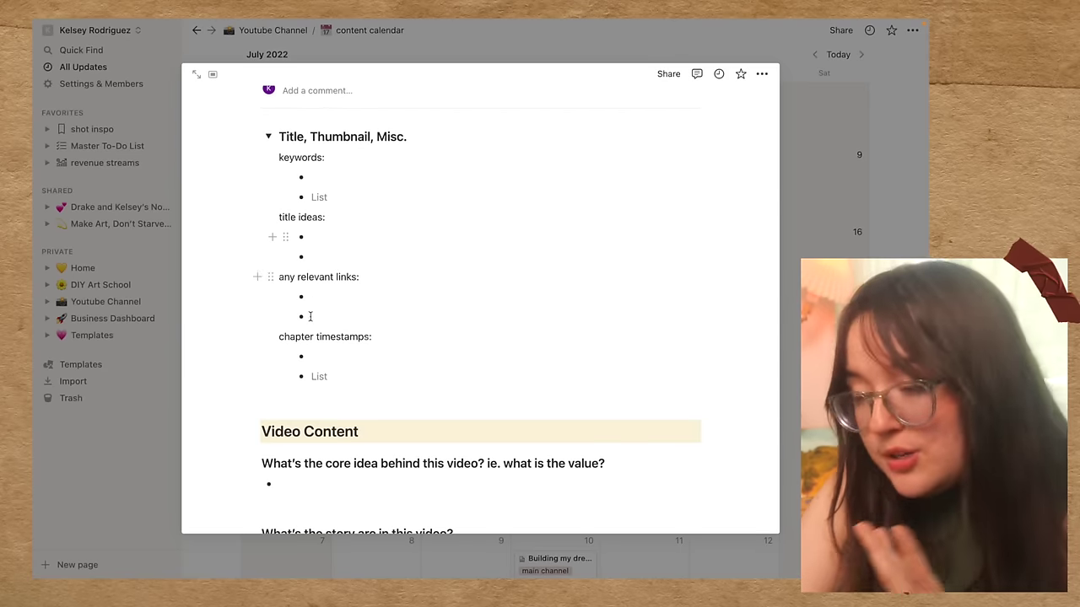
{"action": "left_click", "coordinate": [267, 136]}
Expand Video Script / Talking points and compare the To-Do Shots and Full Shot List views
{"action": "scroll", "coordinate": [313, 200], "scroll_direction": "down", "scroll_amount": 3}
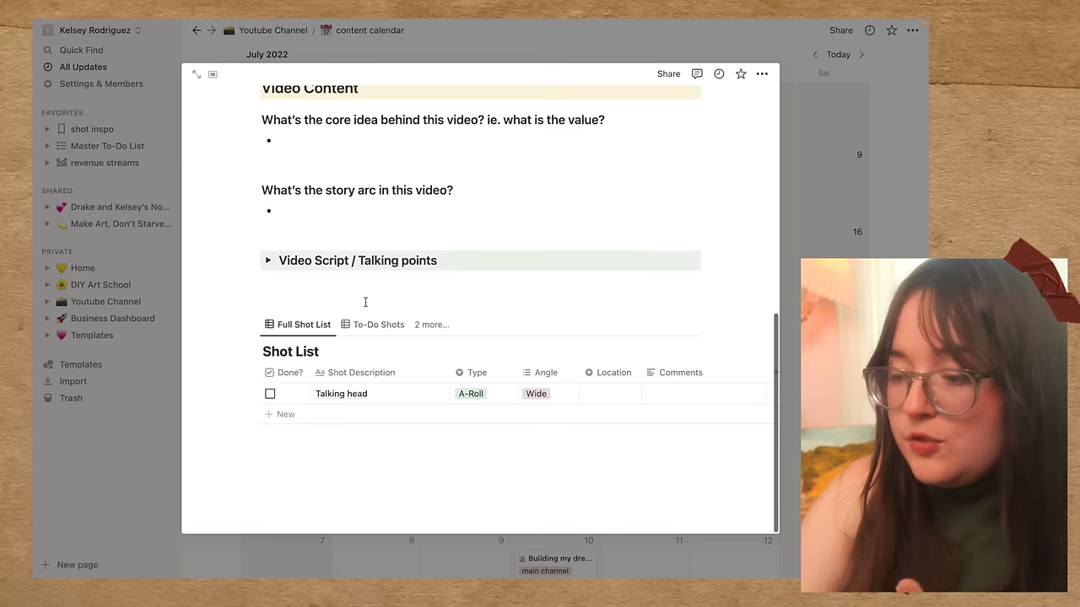
{"action": "left_click", "coordinate": [267, 260]}
{"action": "scroll", "coordinate": [400, 325], "scroll_direction": "down", "scroll_amount": 1}
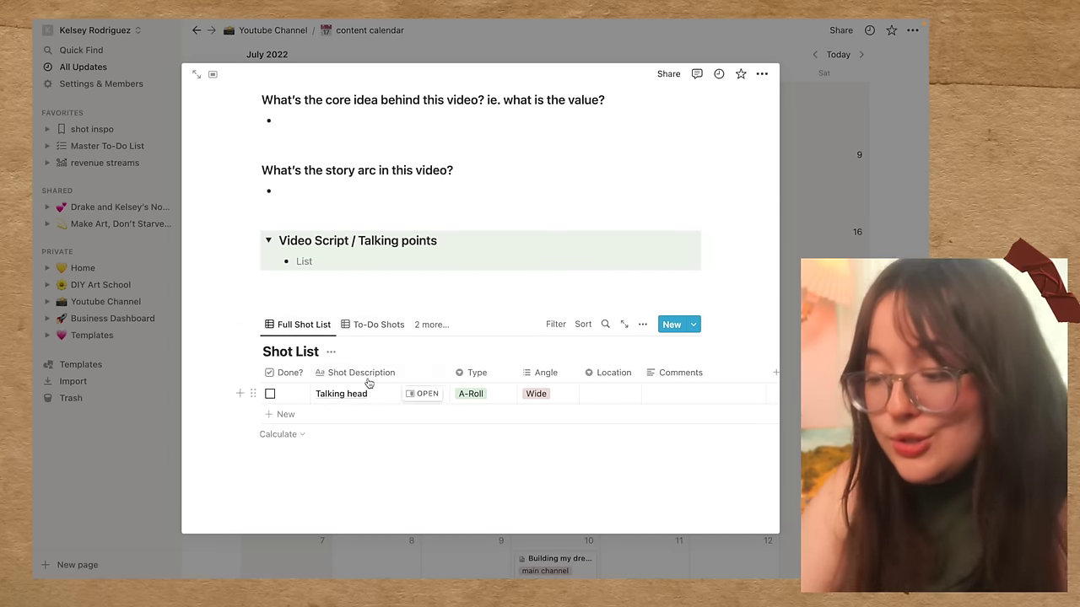
{"action": "left_click", "coordinate": [377, 325]}
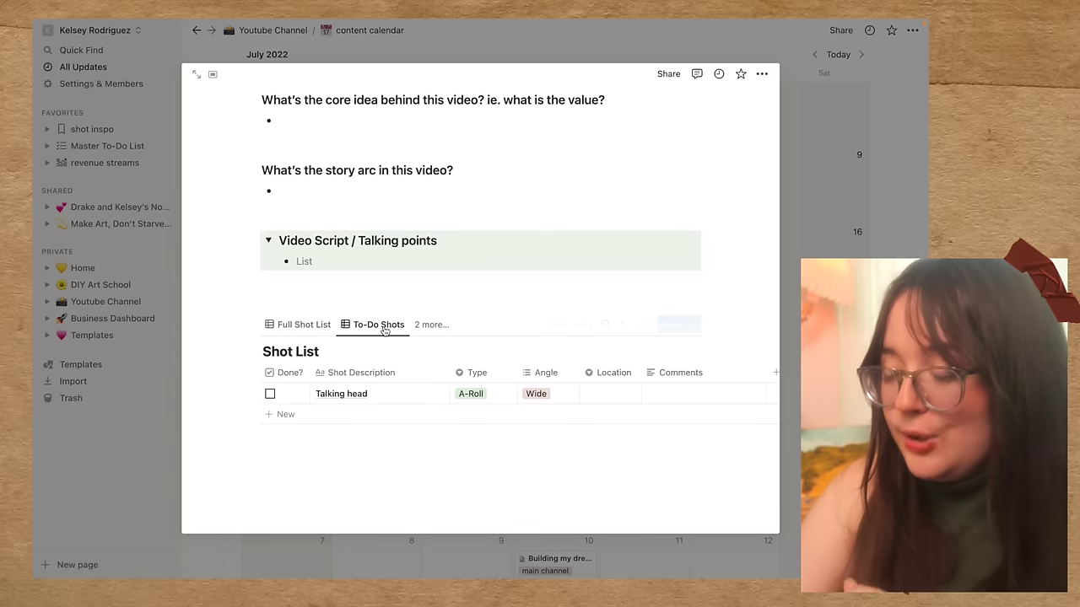
{"action": "left_click", "coordinate": [305, 326]}
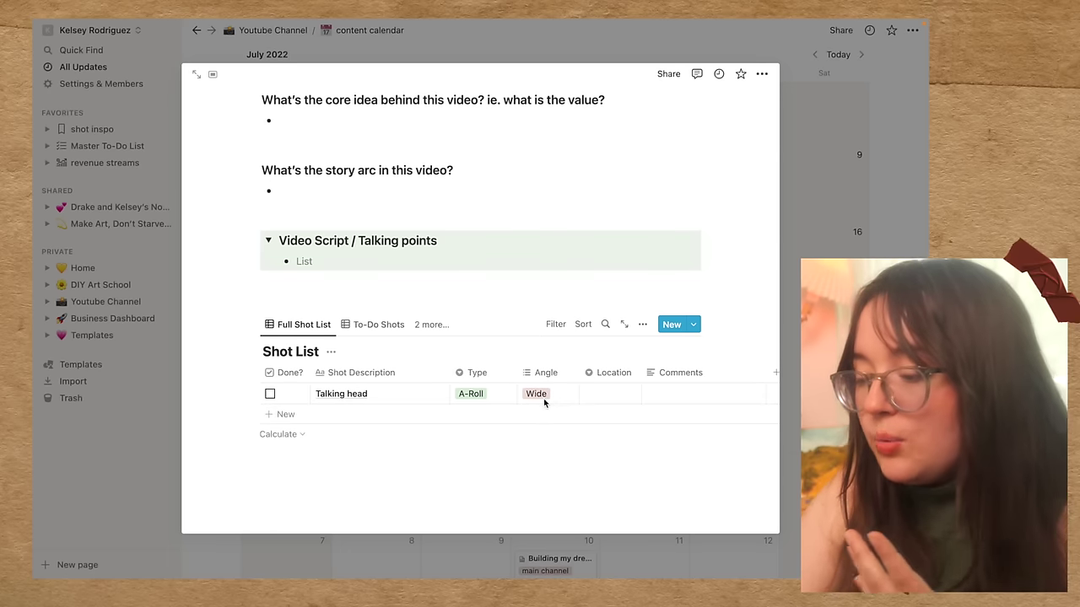
Review the shot Type and Angle choices, keeping A-Roll and Wide, then return to Youtube Channel
{"action": "left_click", "coordinate": [476, 374]}
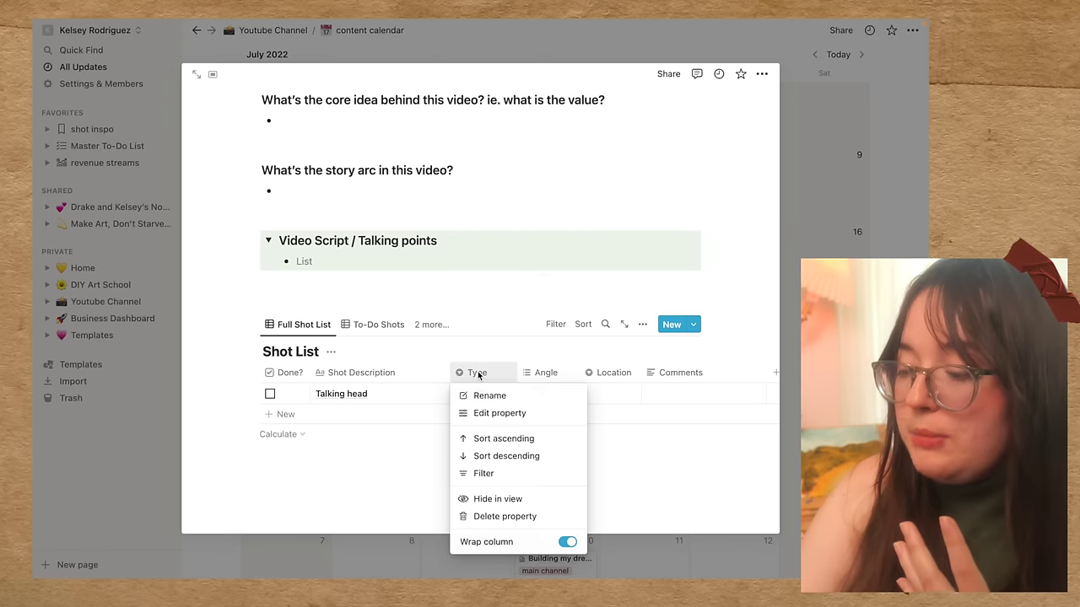
{"action": "key", "text": "Escape"}
{"action": "left_click", "coordinate": [485, 394]}
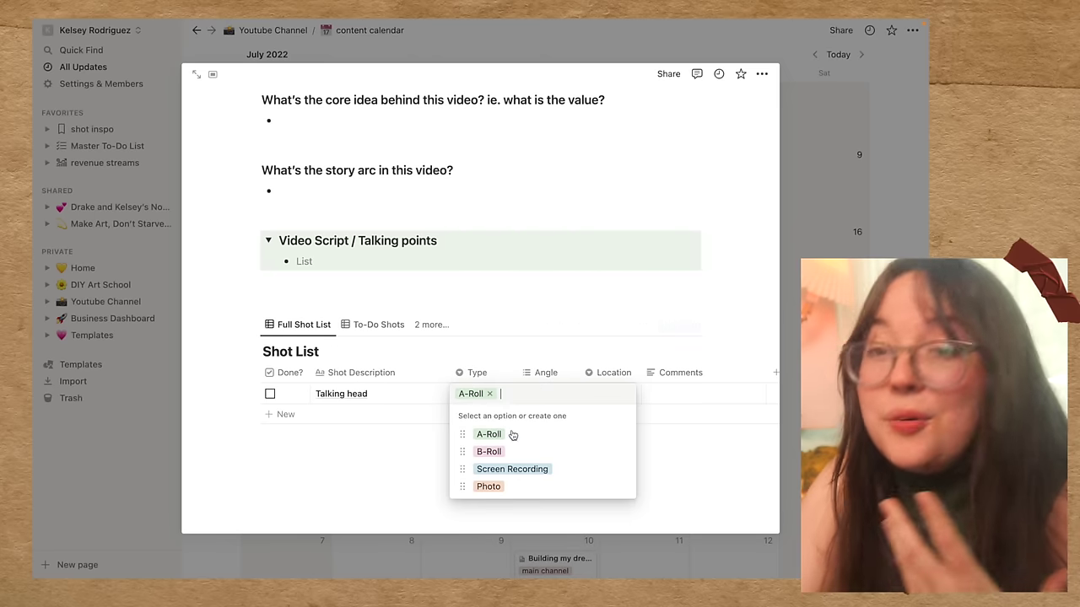
{"action": "key", "text": "Escape"}
{"action": "left_click", "coordinate": [546, 394]}
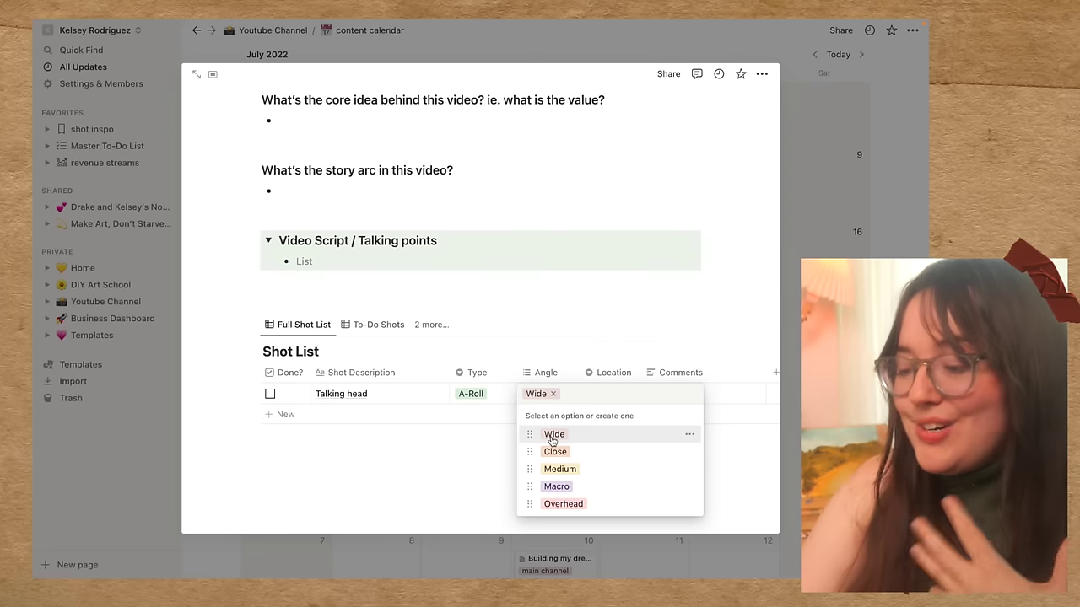
{"action": "key", "text": "Escape"}
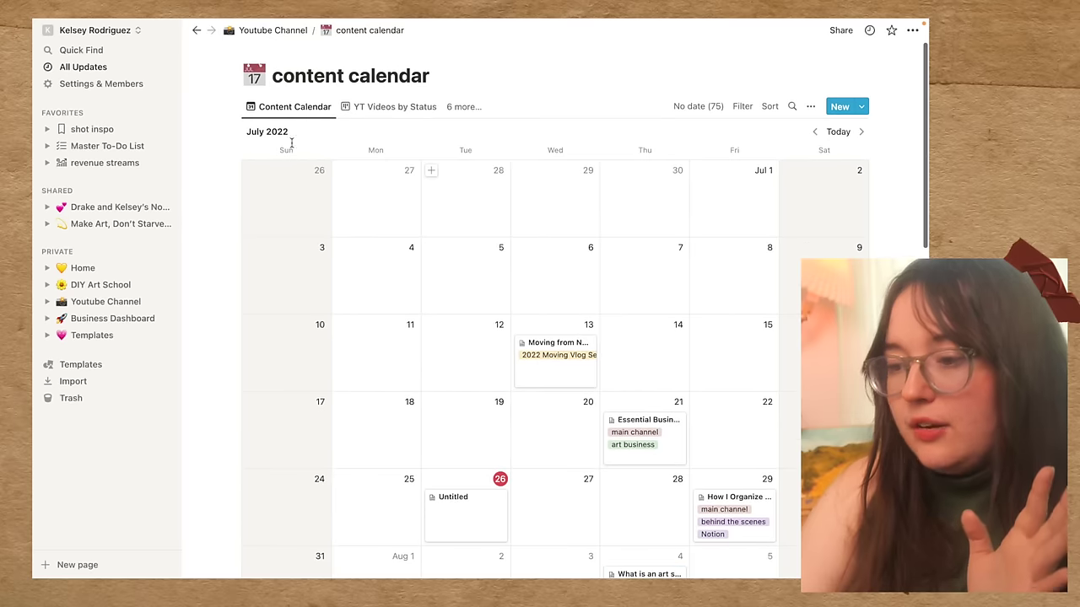
{"action": "left_click", "coordinate": [271, 30]}
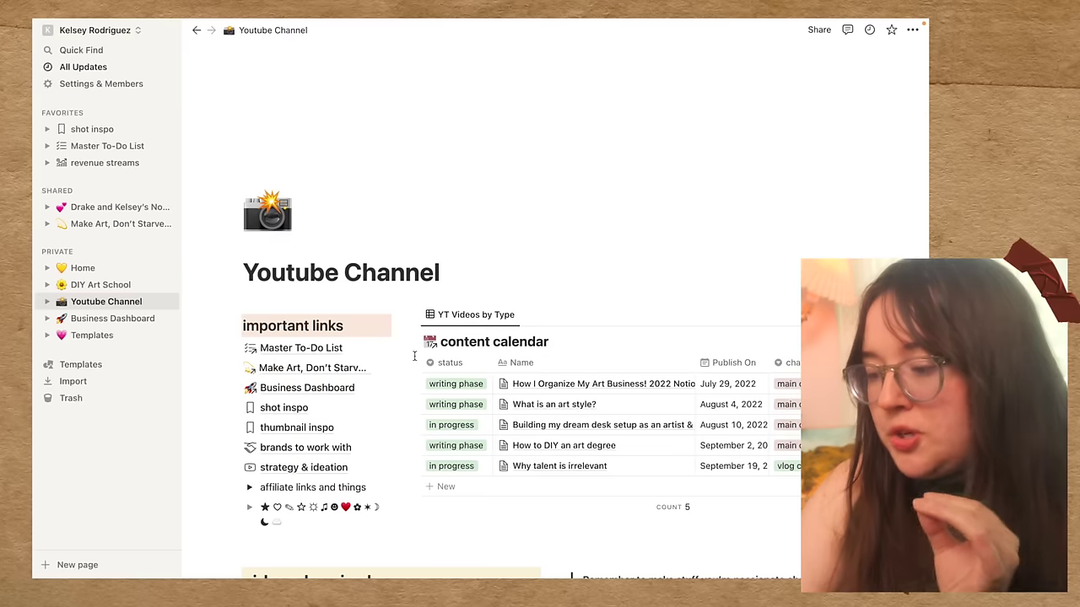
Open the shot inspo gallery from the Youtube Channel page's important links
{"action": "scroll", "coordinate": [559, 352], "scroll_direction": "down", "scroll_amount": 4}
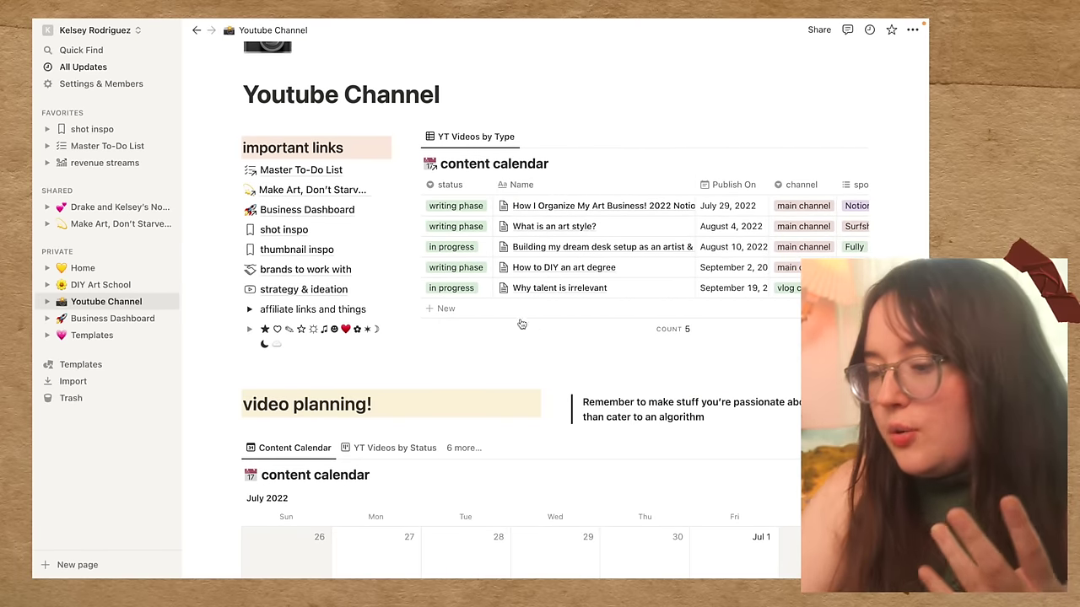
{"action": "scroll", "coordinate": [560, 352], "scroll_direction": "up", "scroll_amount": 2}
{"action": "double_click", "coordinate": [304, 377]}
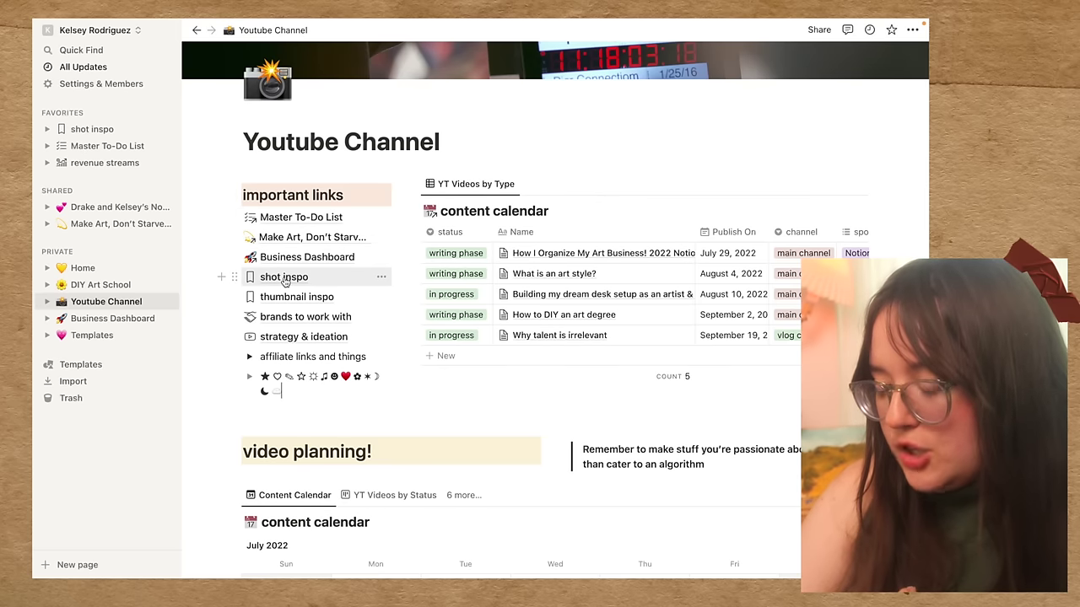
{"action": "scroll", "coordinate": [309, 337], "scroll_direction": "down", "scroll_amount": 5}
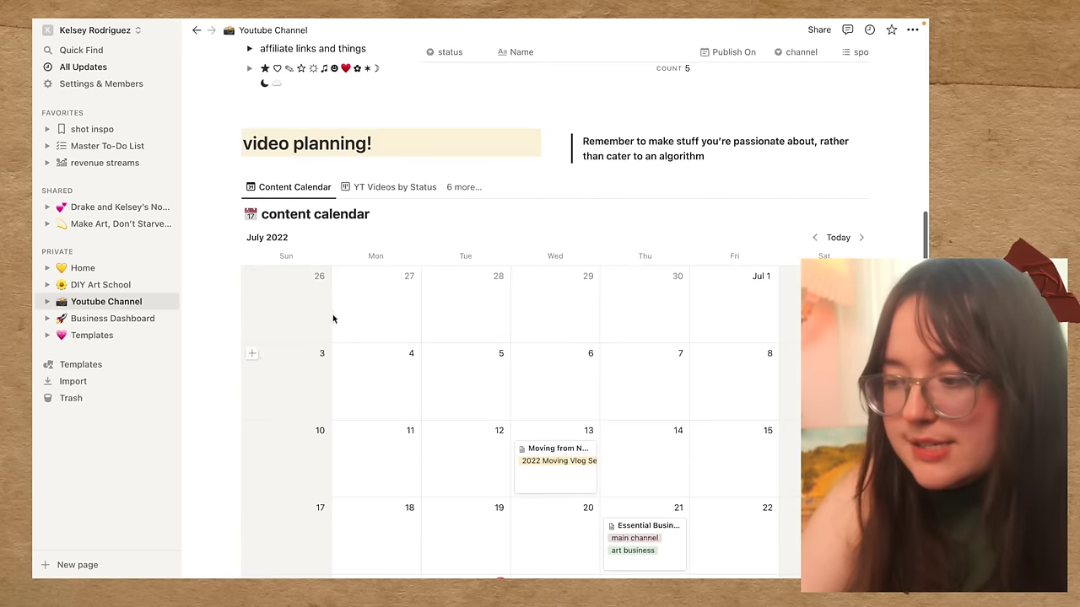
{"action": "scroll", "coordinate": [329, 451], "scroll_direction": "up", "scroll_amount": 4}
{"action": "left_click", "coordinate": [333, 449]}
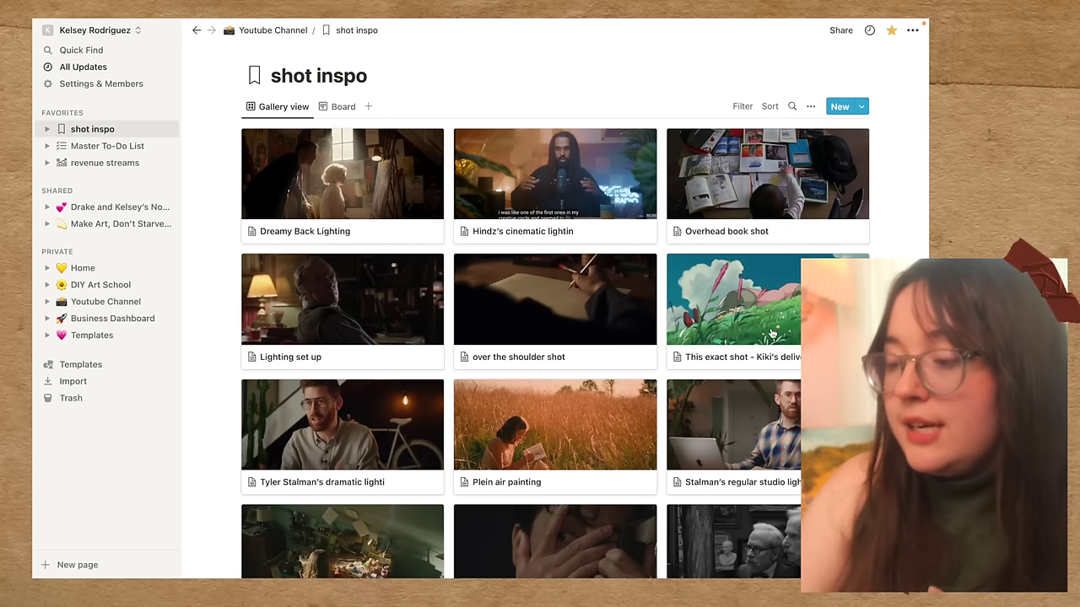
{"action": "scroll", "coordinate": [548, 161], "scroll_direction": "down", "scroll_amount": 1}
Open the Dreamy Back Lighting card and review its Subject options, keeping desk
{"action": "left_click", "coordinate": [355, 144]}
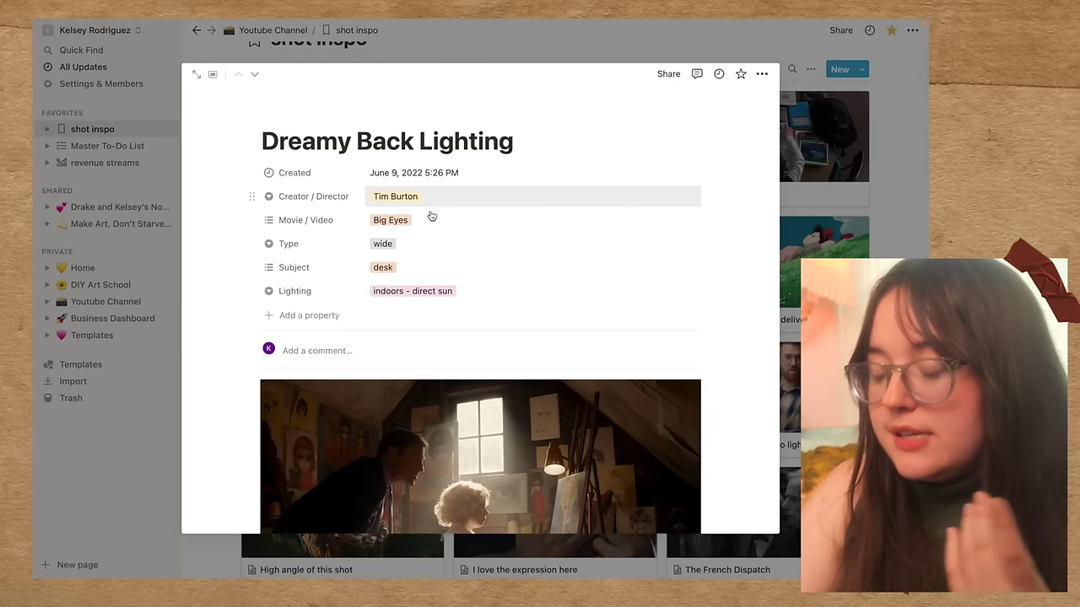
{"action": "left_click", "coordinate": [430, 271]}
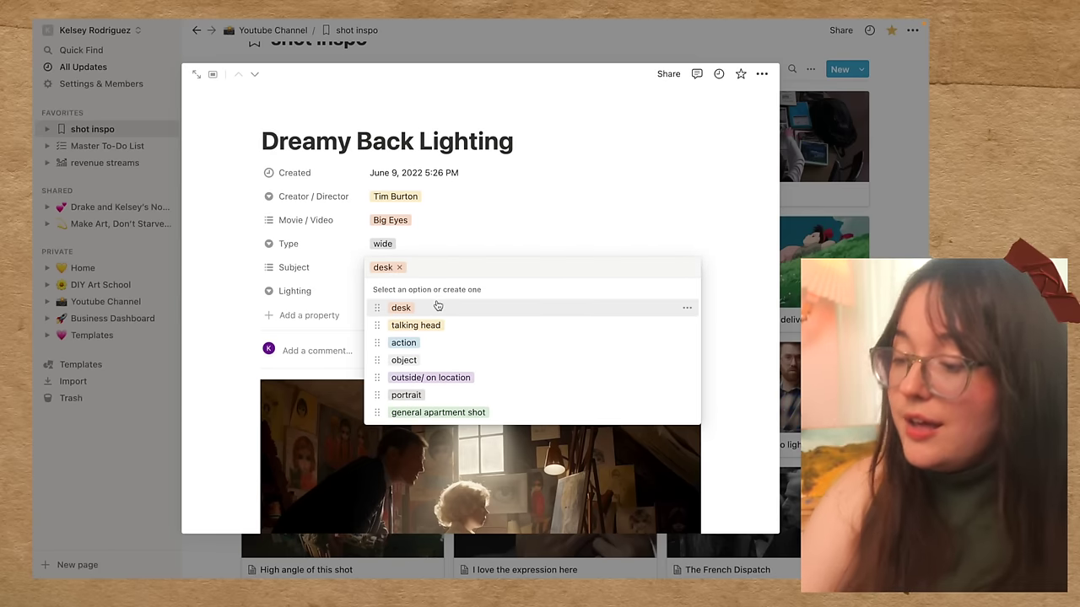
{"action": "key", "text": "Escape"}
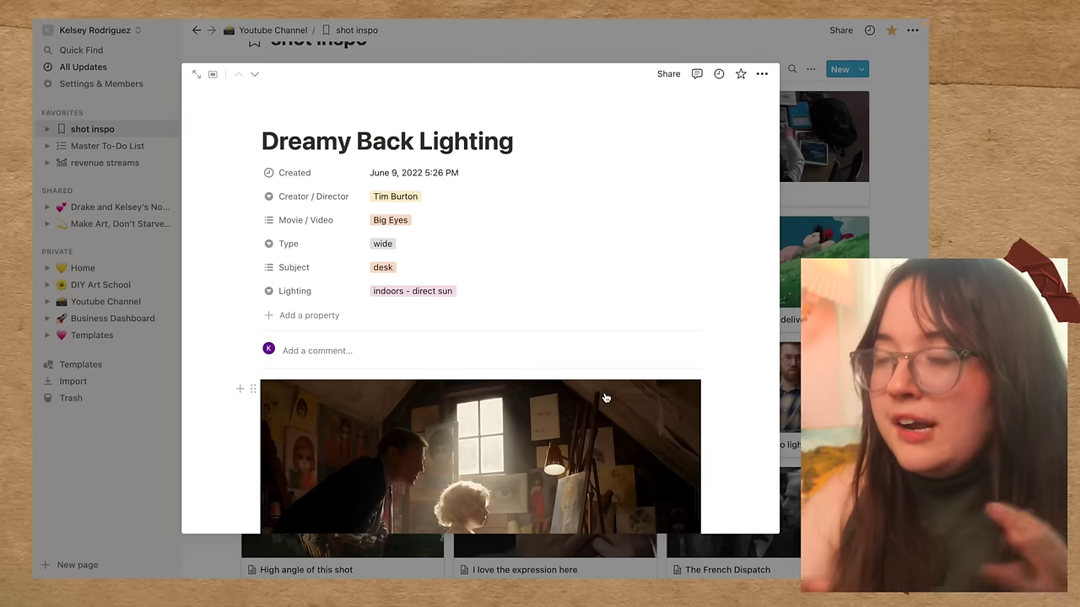
{"action": "mouse_move", "coordinate": [605, 398]}
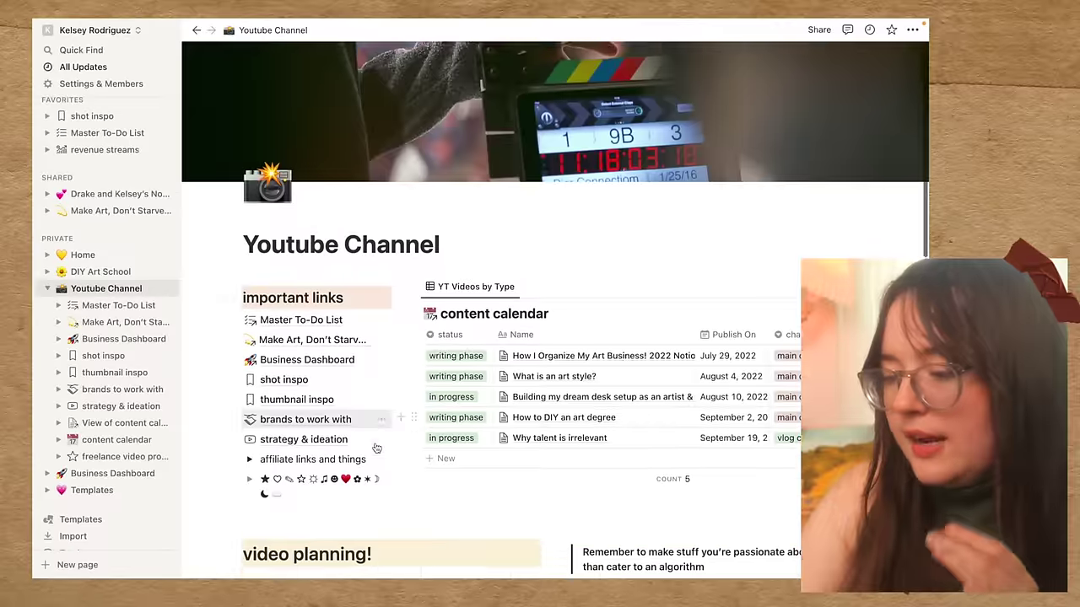
{"action": "scroll", "coordinate": [354, 388], "scroll_direction": "down", "scroll_amount": 3}
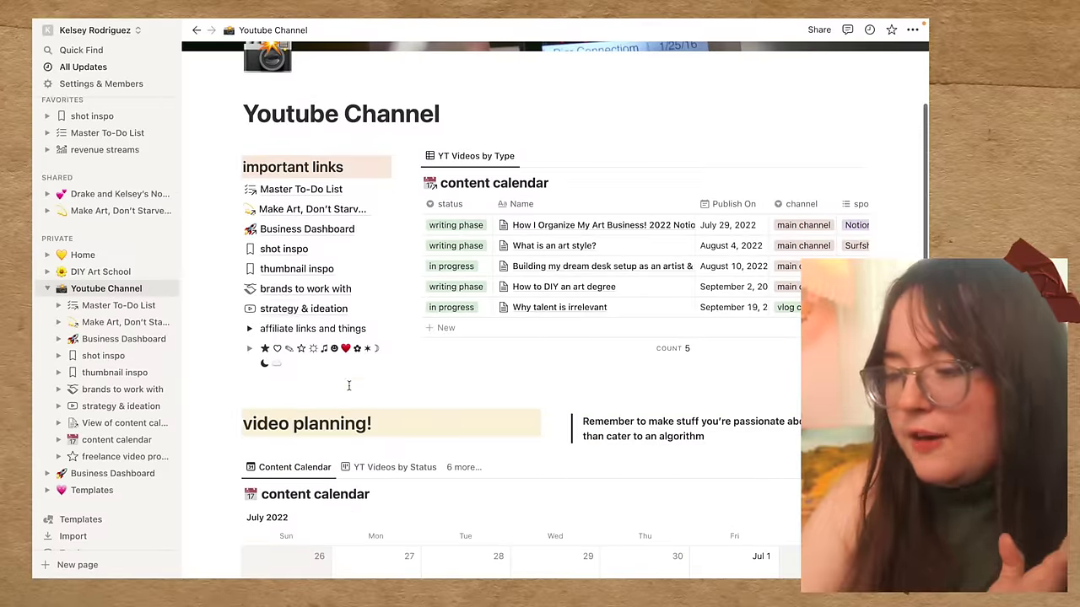
Browse the thumbnail inspo gallery of annotated video thumbnail cards
{"action": "left_click", "coordinate": [277, 274]}
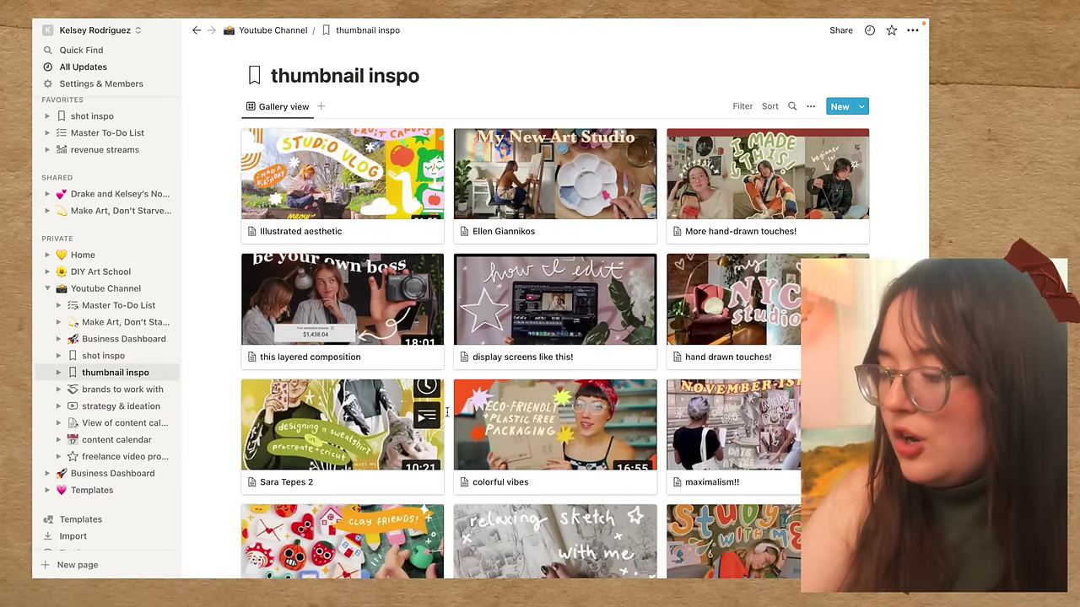
{"action": "scroll", "coordinate": [716, 339], "scroll_direction": "down", "scroll_amount": 10}
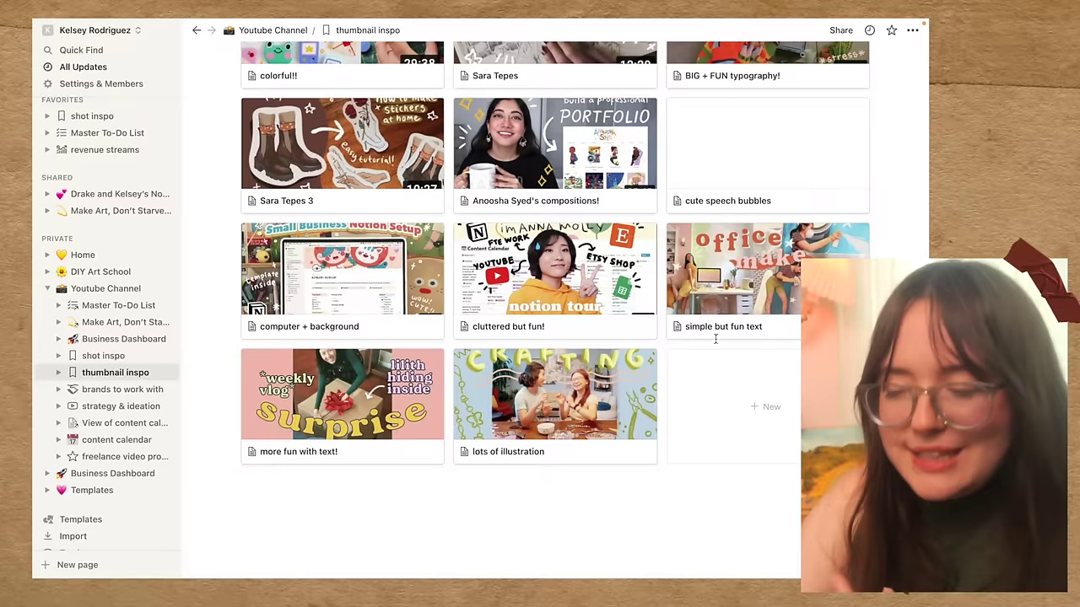
{"action": "scroll", "coordinate": [716, 339], "scroll_direction": "up", "scroll_amount": 4}
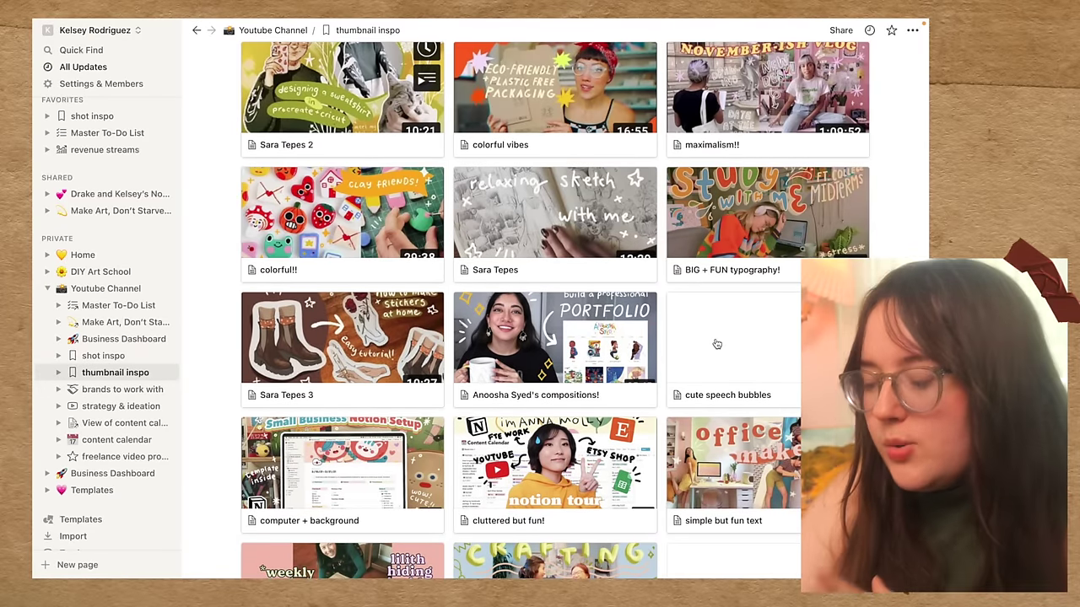
{"action": "scroll", "coordinate": [716, 343], "scroll_direction": "up", "scroll_amount": 6}
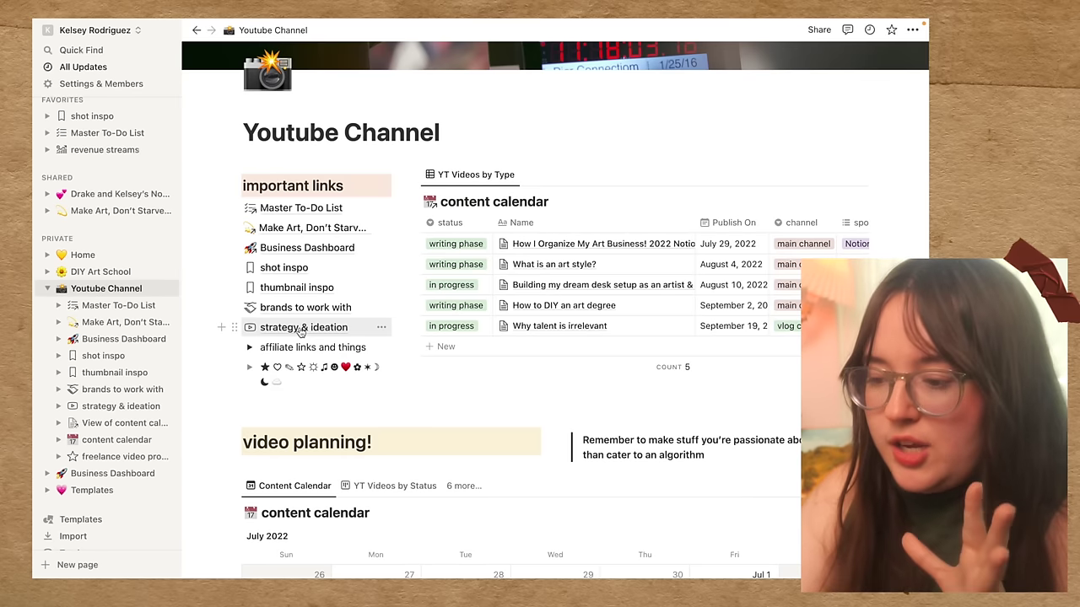
Open the strategy & ideation page and peek at its target audience notes
{"action": "left_click", "coordinate": [300, 328]}
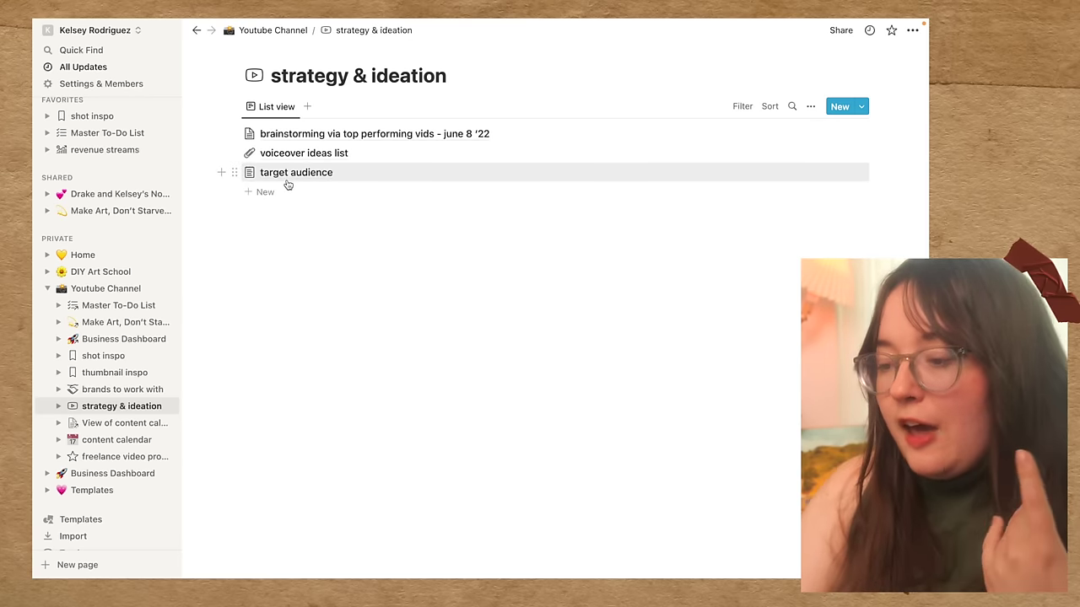
{"action": "left_click", "coordinate": [289, 183]}
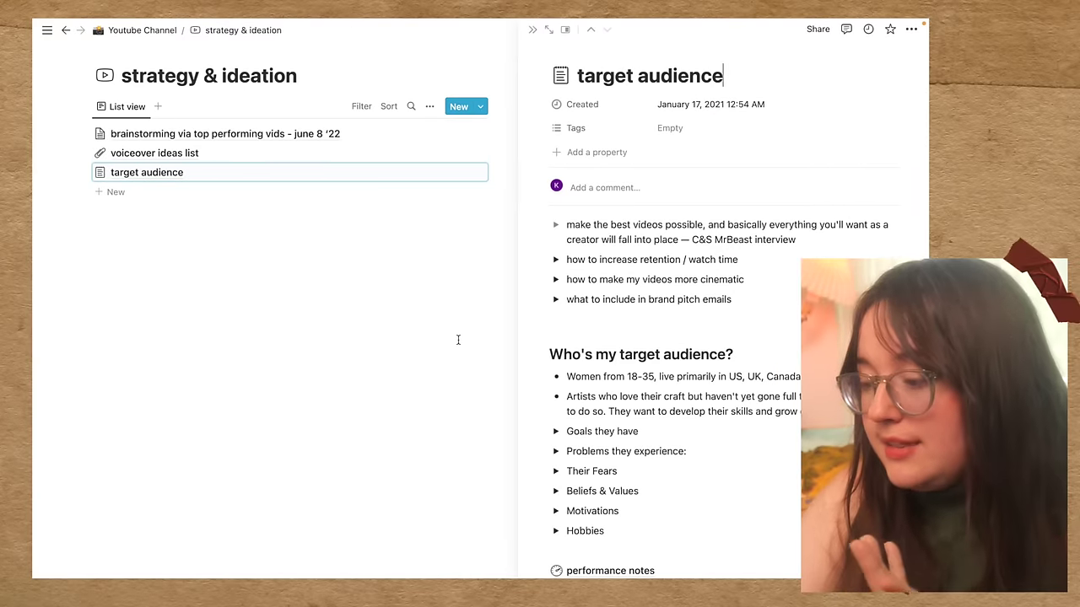
Switch the side peek to 'brainstorming via top performing vids - june 8 '22' and skim its video ideas
{"action": "scroll", "coordinate": [620, 422], "scroll_direction": "down", "scroll_amount": 1}
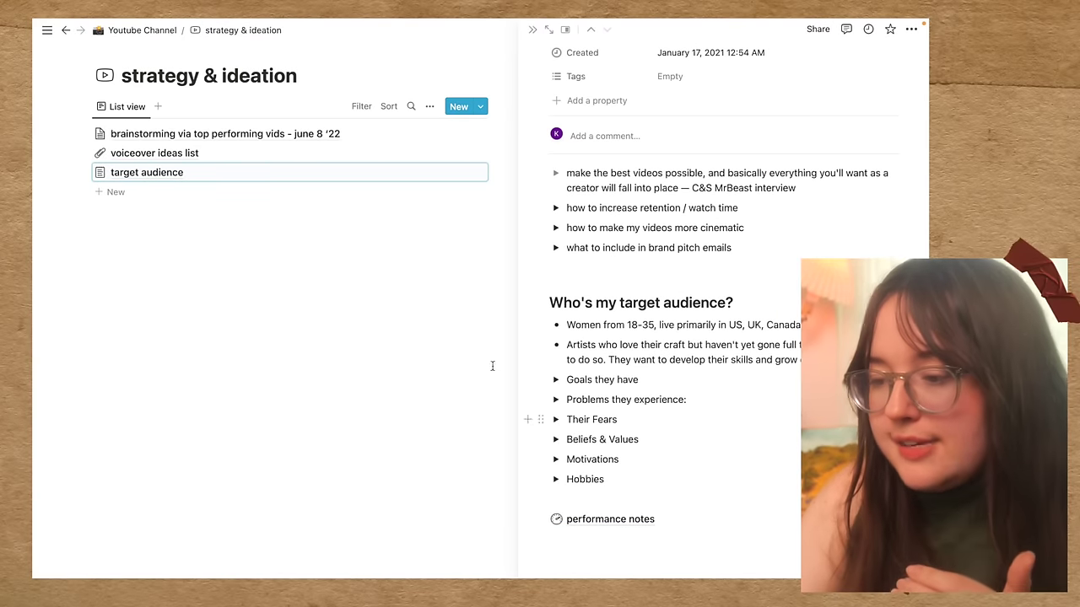
{"action": "key", "text": "ctrl+shift+k"}
{"action": "key", "text": "ctrl+shift+k"}
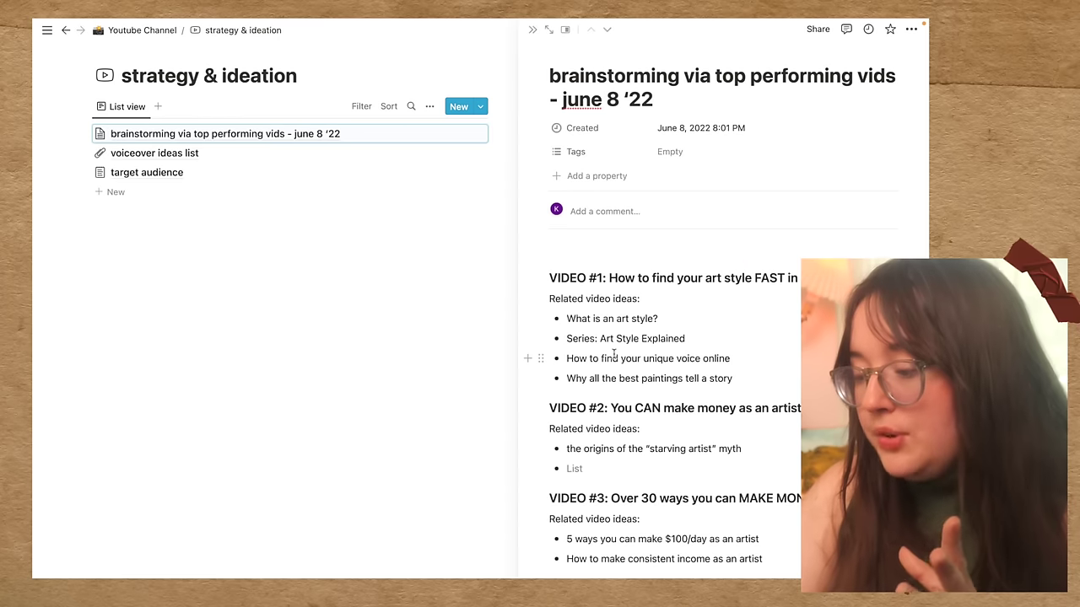
{"action": "scroll", "coordinate": [613, 353], "scroll_direction": "down", "scroll_amount": 10}
{"action": "scroll", "coordinate": [677, 475], "scroll_direction": "up", "scroll_amount": 3}
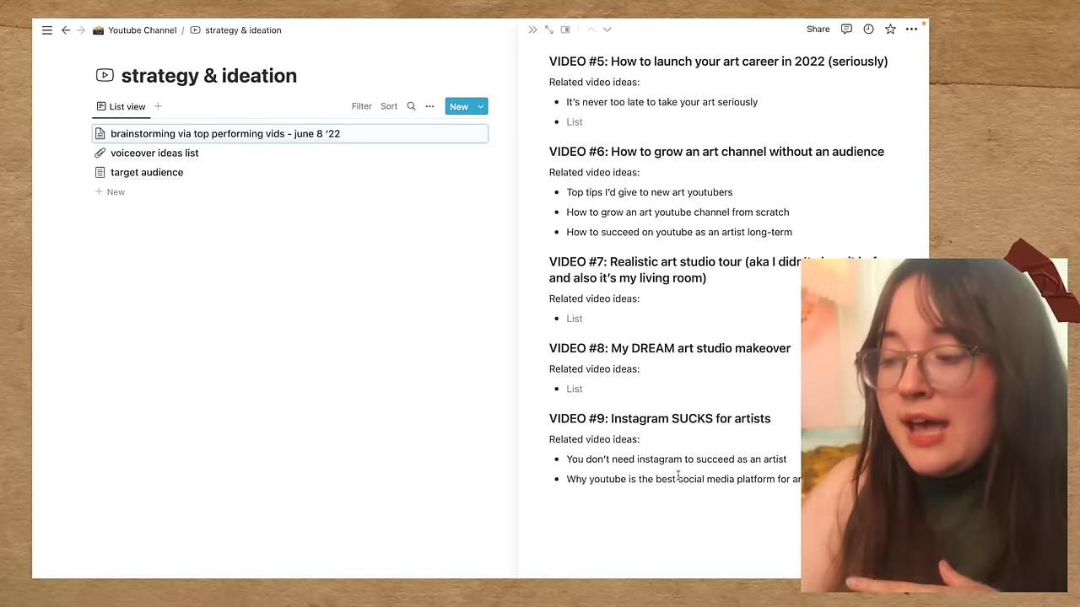
{"action": "scroll", "coordinate": [677, 476], "scroll_direction": "up", "scroll_amount": 1}
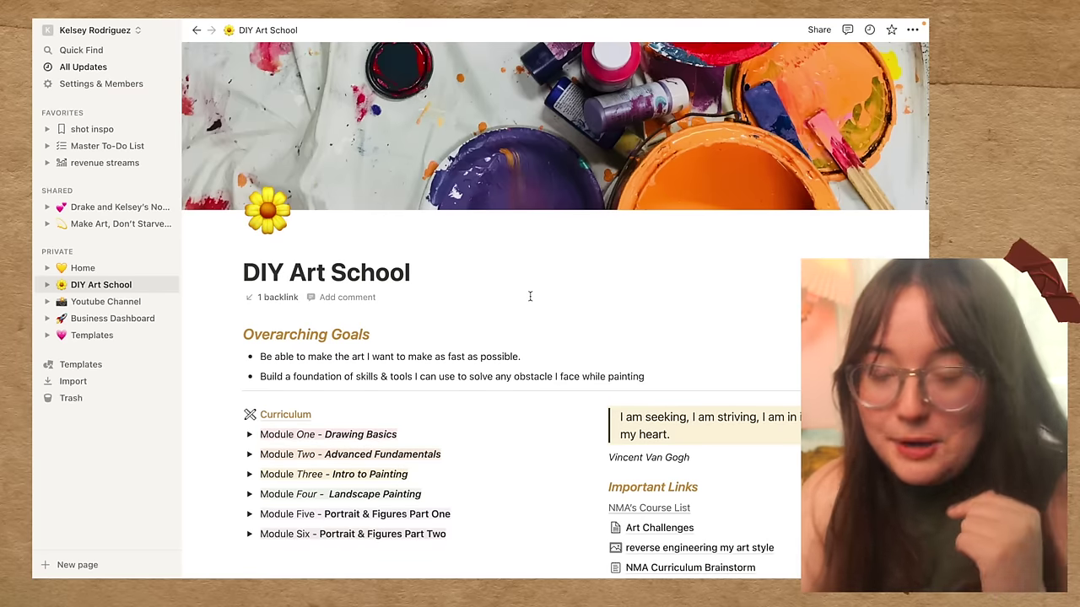
Briefly expand Module One, expand Module Three - Intro to Painting, and select the Beginner's Guide to Drawing link
{"action": "scroll", "coordinate": [530, 296], "scroll_direction": "down", "scroll_amount": 4}
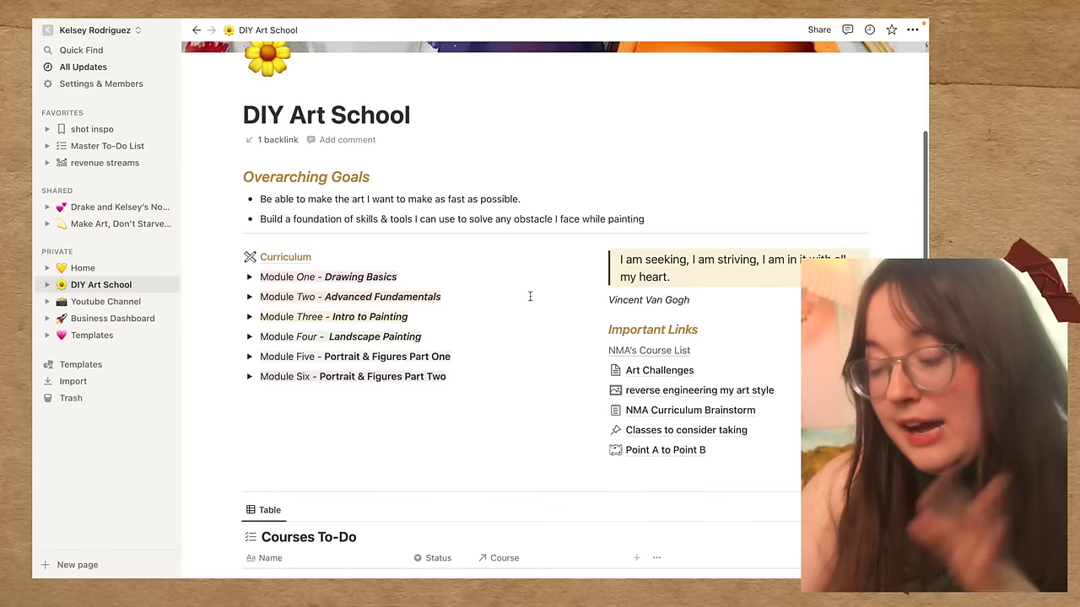
{"action": "left_click", "coordinate": [249, 277]}
{"action": "left_click", "coordinate": [249, 276]}
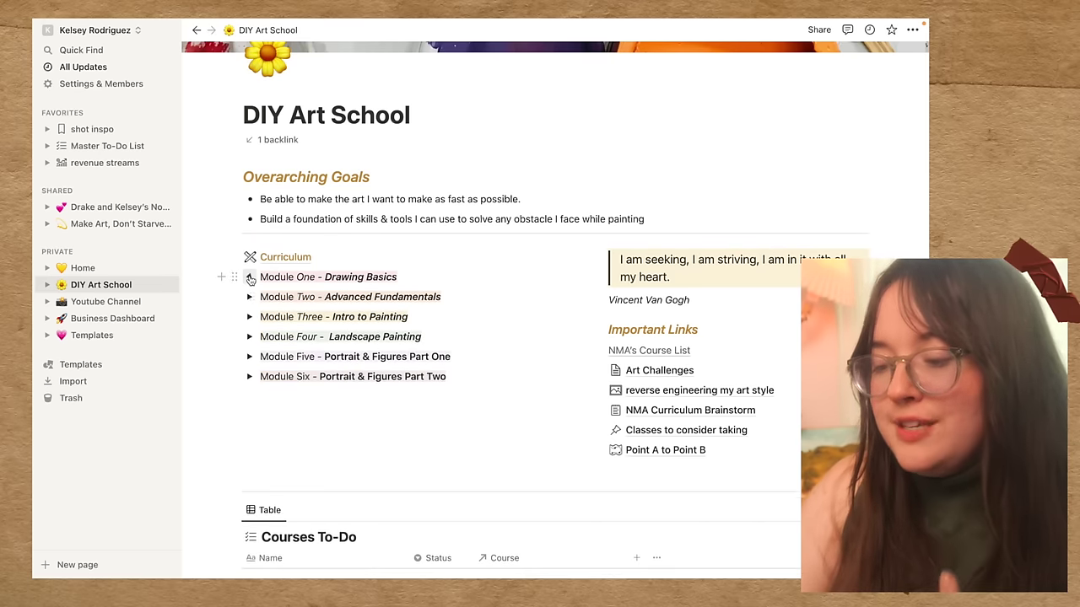
{"action": "scroll", "coordinate": [410, 418], "scroll_direction": "down", "scroll_amount": 5}
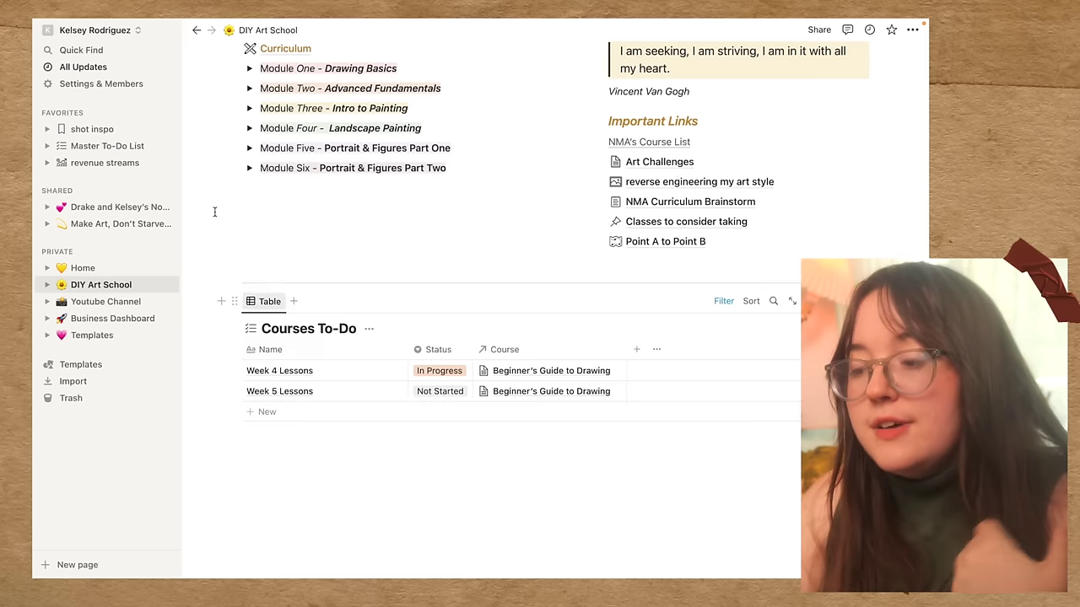
{"action": "left_click", "coordinate": [249, 109]}
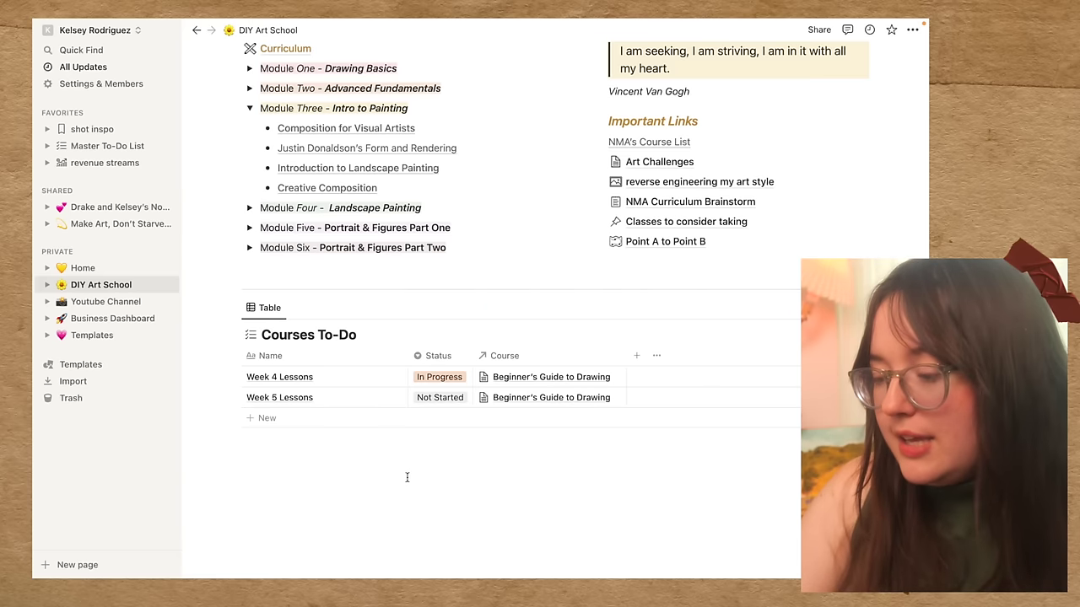
{"action": "left_click", "coordinate": [540, 381]}
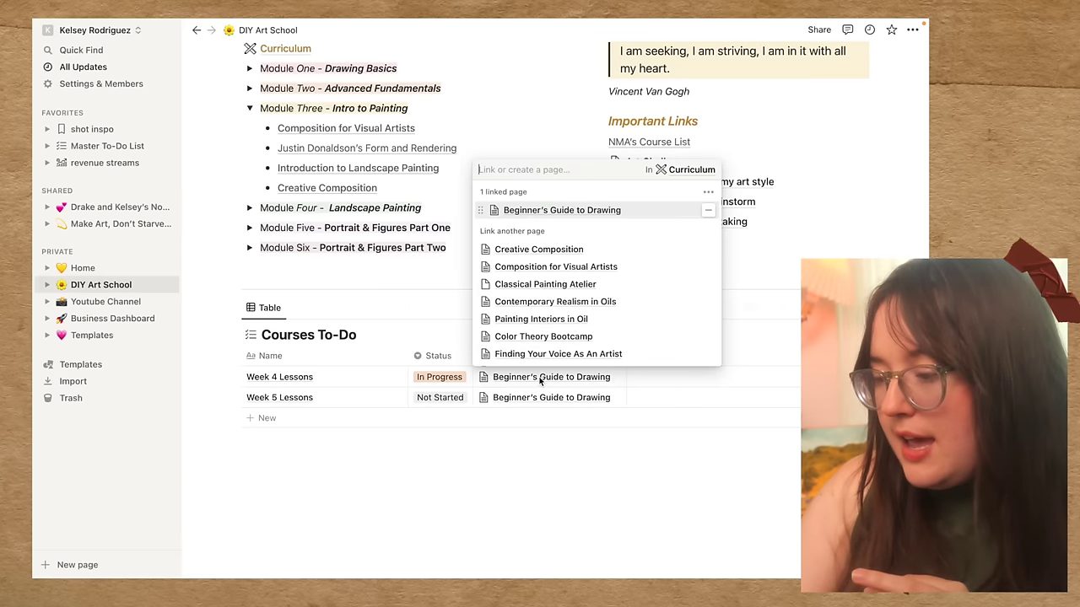
Preview the Beginner's Guide to Drawing course page in side peek, then close it
{"action": "left_click", "coordinate": [553, 210]}
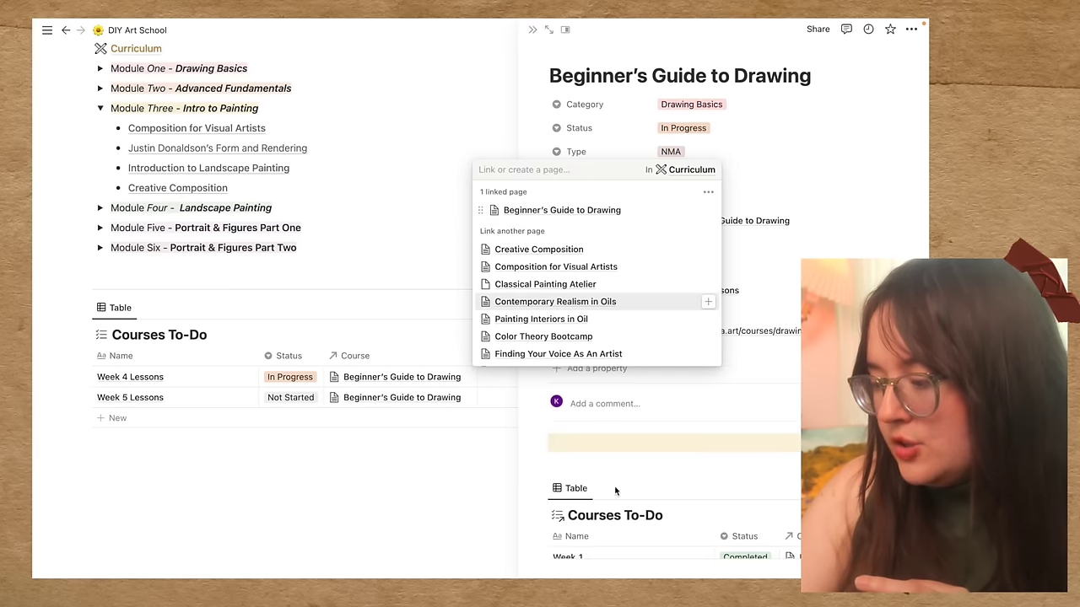
{"action": "key", "text": "Escape"}
{"action": "scroll", "coordinate": [618, 492], "scroll_direction": "down", "scroll_amount": 3}
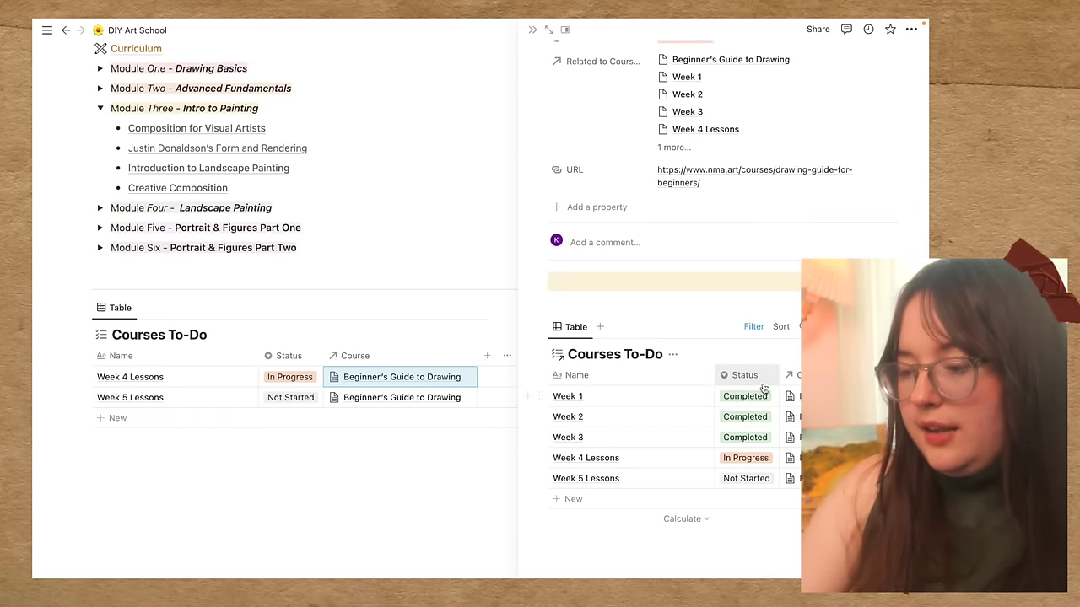
{"action": "left_click", "coordinate": [347, 510]}
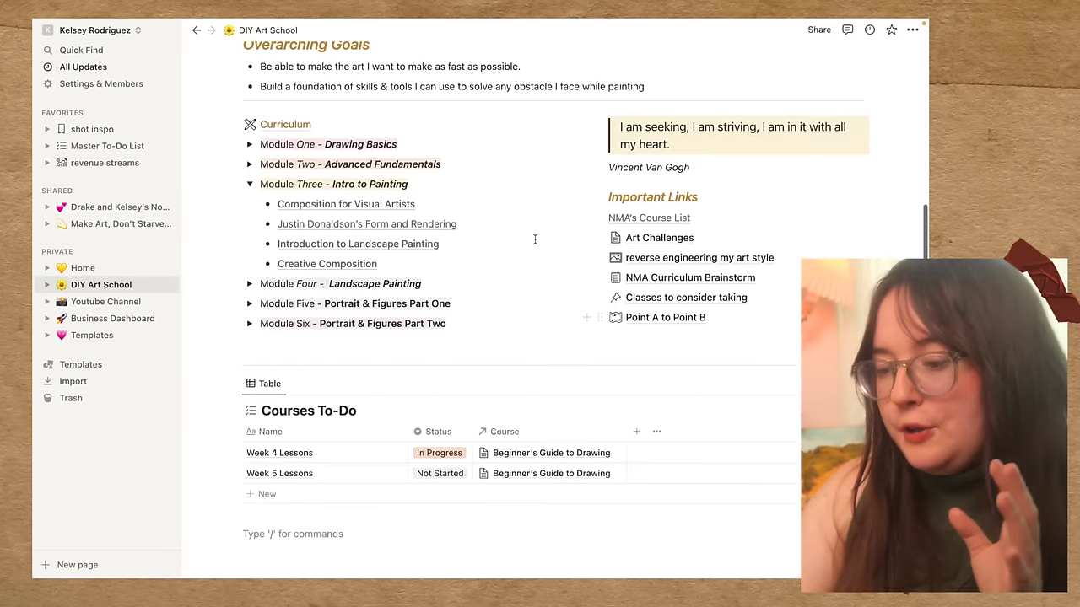
Collapse the Module Three - Intro to Painting course list on DIY Art School
{"action": "scroll", "coordinate": [534, 239], "scroll_direction": "up", "scroll_amount": 3}
{"action": "left_click", "coordinate": [251, 278]}
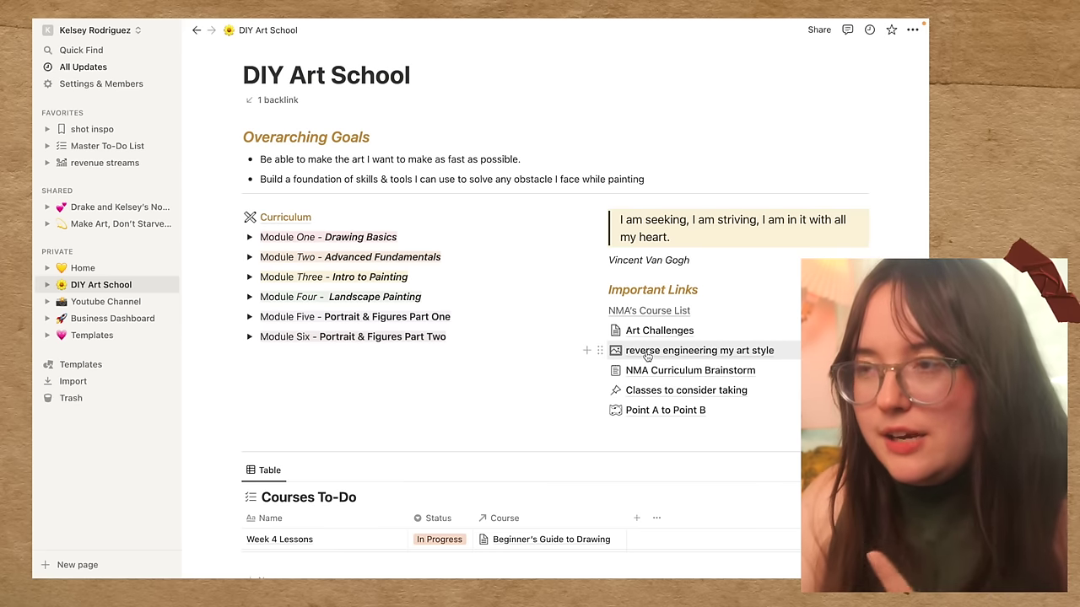
{"action": "scroll", "coordinate": [590, 371], "scroll_direction": "up", "scroll_amount": 4}
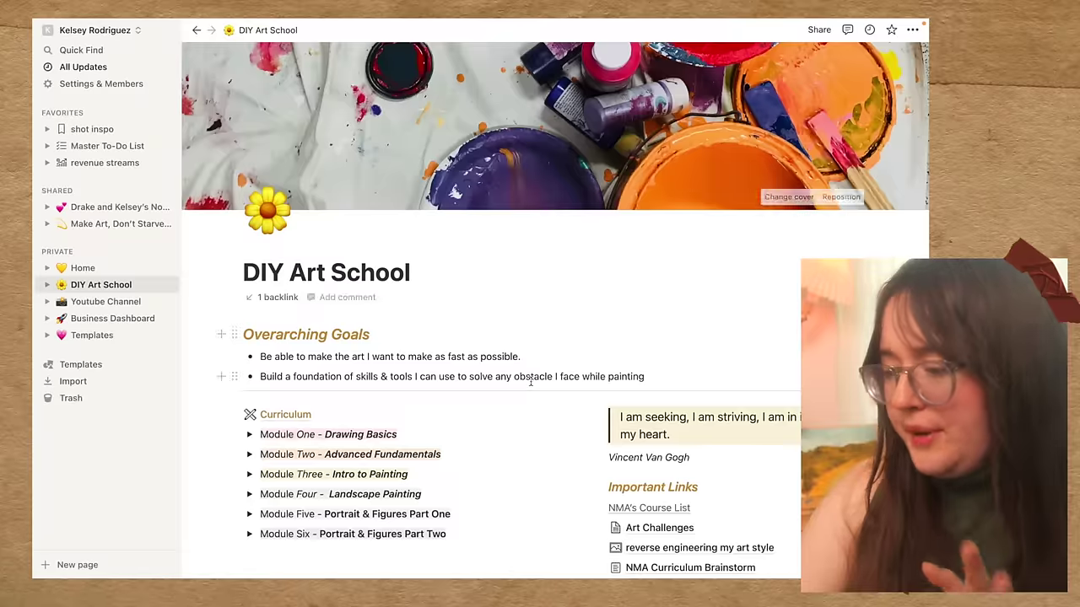
{"action": "scroll", "coordinate": [530, 381], "scroll_direction": "down", "scroll_amount": 3}
{"action": "scroll", "coordinate": [530, 381], "scroll_direction": "down", "scroll_amount": 4}
{"action": "scroll", "coordinate": [354, 380], "scroll_direction": "up", "scroll_amount": 4}
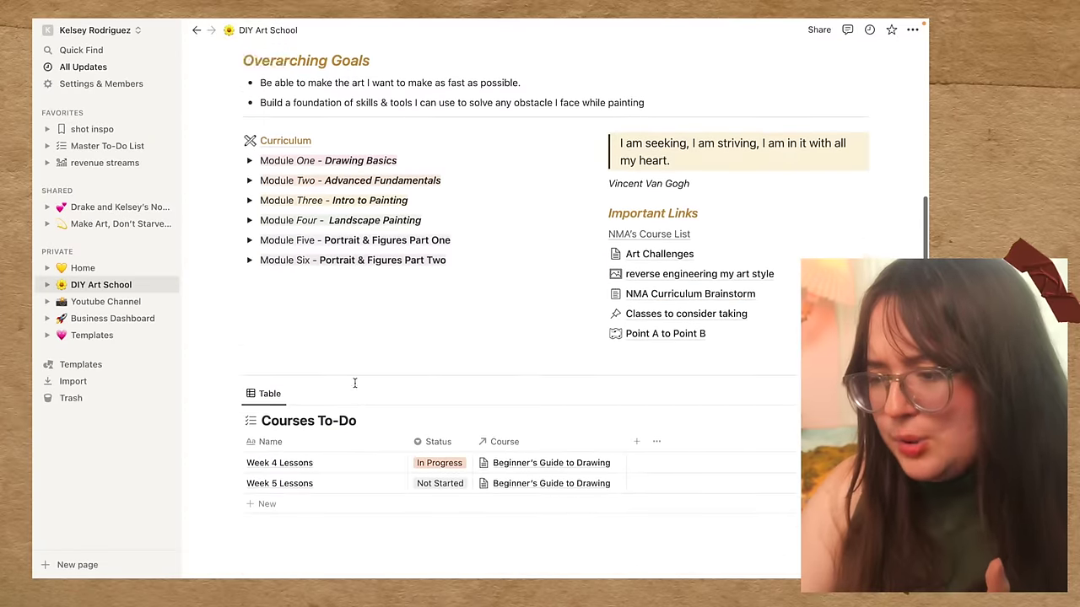
{"action": "scroll", "coordinate": [354, 383], "scroll_direction": "down", "scroll_amount": 2}
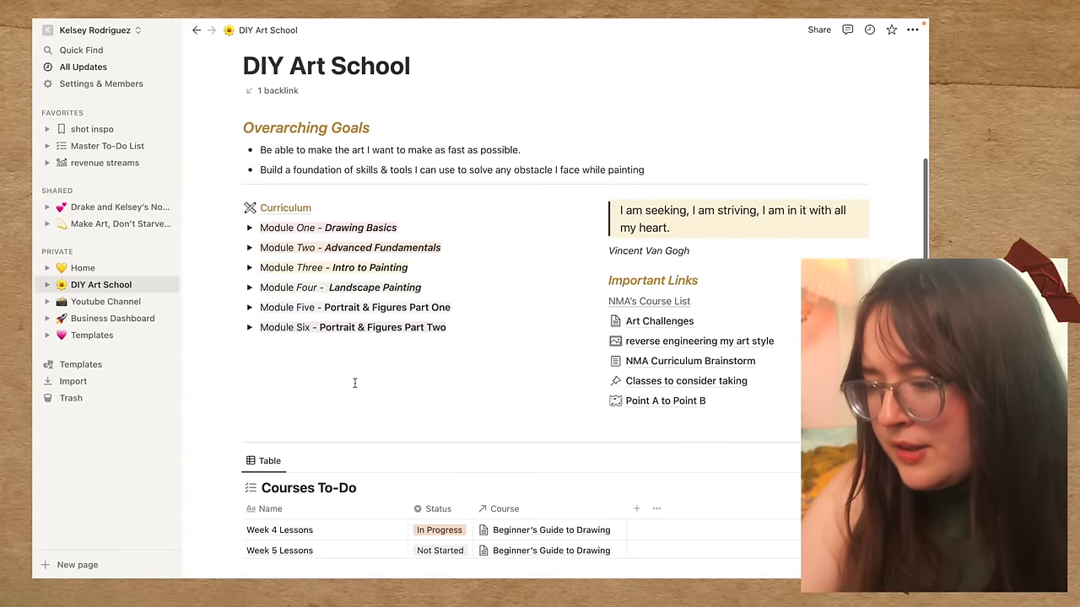
Expand Module One, view the Beginner's Guide to Drawing page, then go up to Curriculum
{"action": "left_click", "coordinate": [249, 228]}
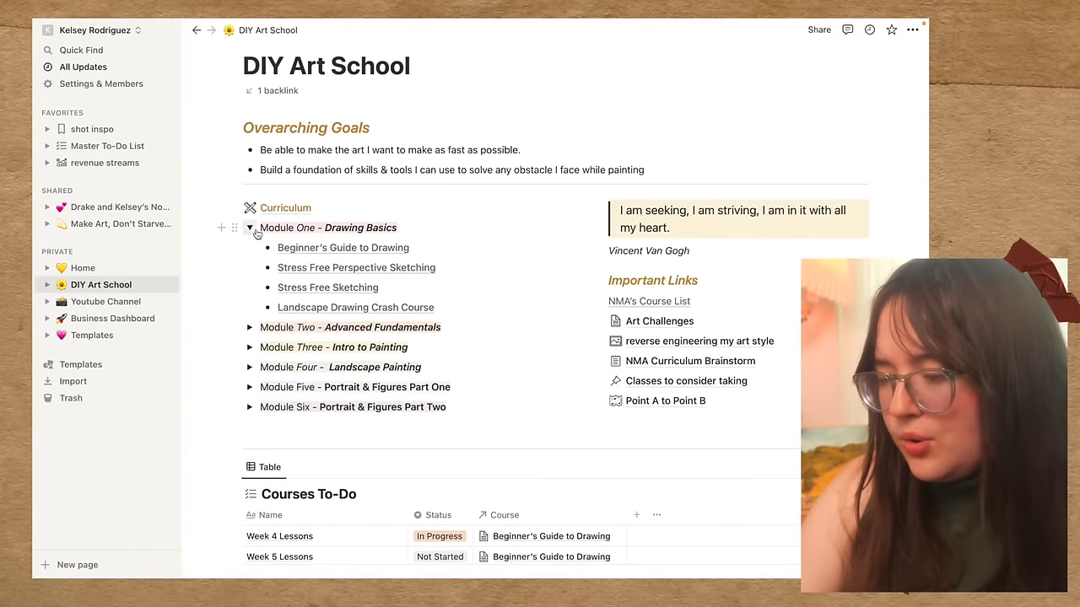
{"action": "left_click", "coordinate": [310, 251]}
{"action": "scroll", "coordinate": [494, 420], "scroll_direction": "down", "scroll_amount": 6}
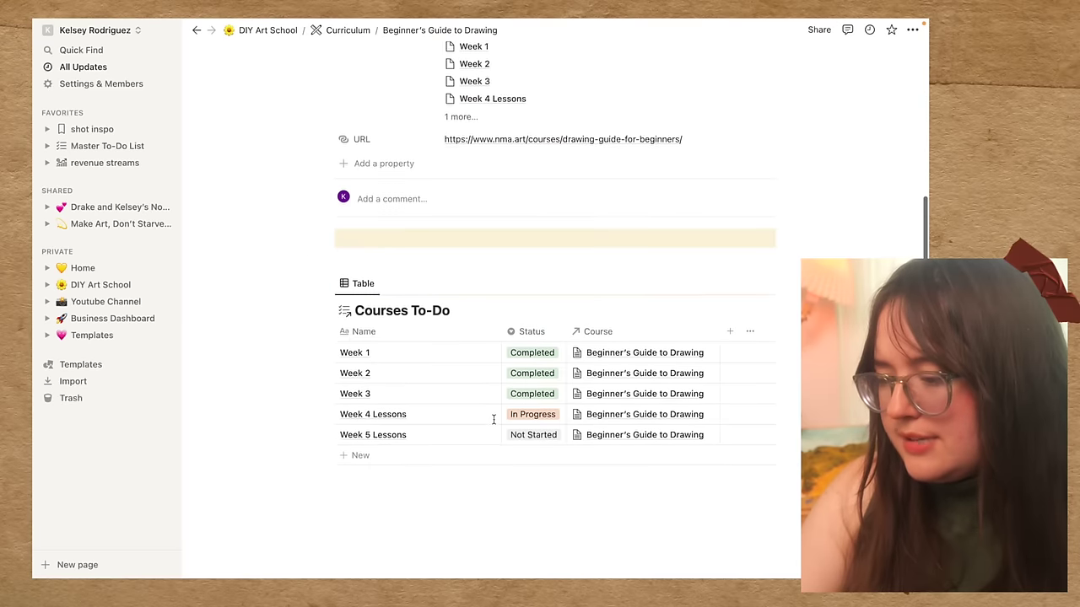
{"action": "scroll", "coordinate": [494, 419], "scroll_direction": "down", "scroll_amount": 1}
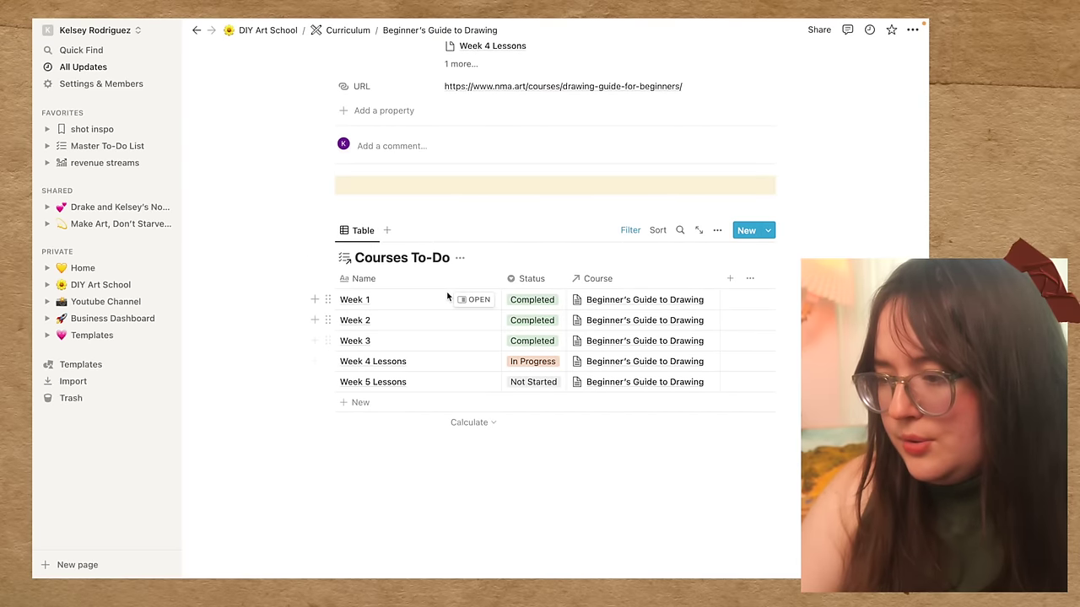
{"action": "scroll", "coordinate": [514, 489], "scroll_direction": "up", "scroll_amount": 7}
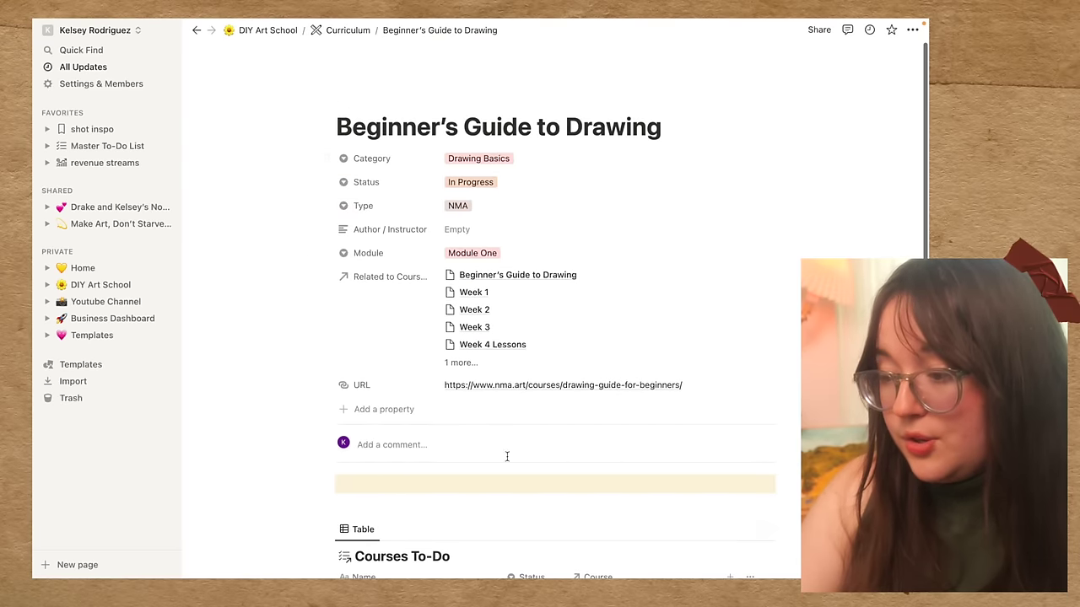
{"action": "left_click", "coordinate": [346, 30]}
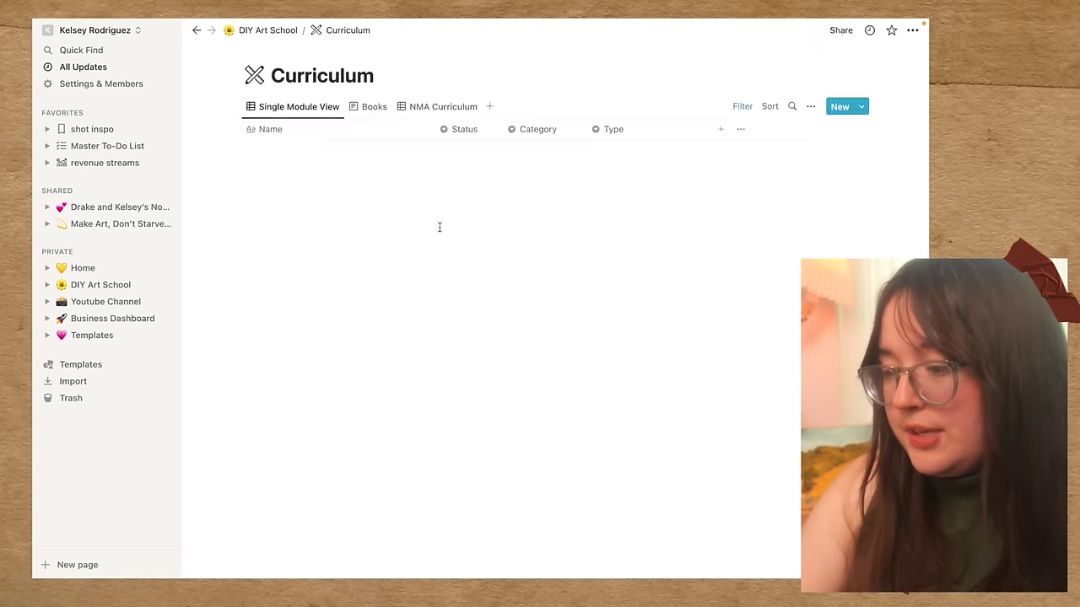
Switch to the NMA Curriculum view, check its Module sort, and drop Module One from the filter
{"action": "left_click", "coordinate": [434, 108]}
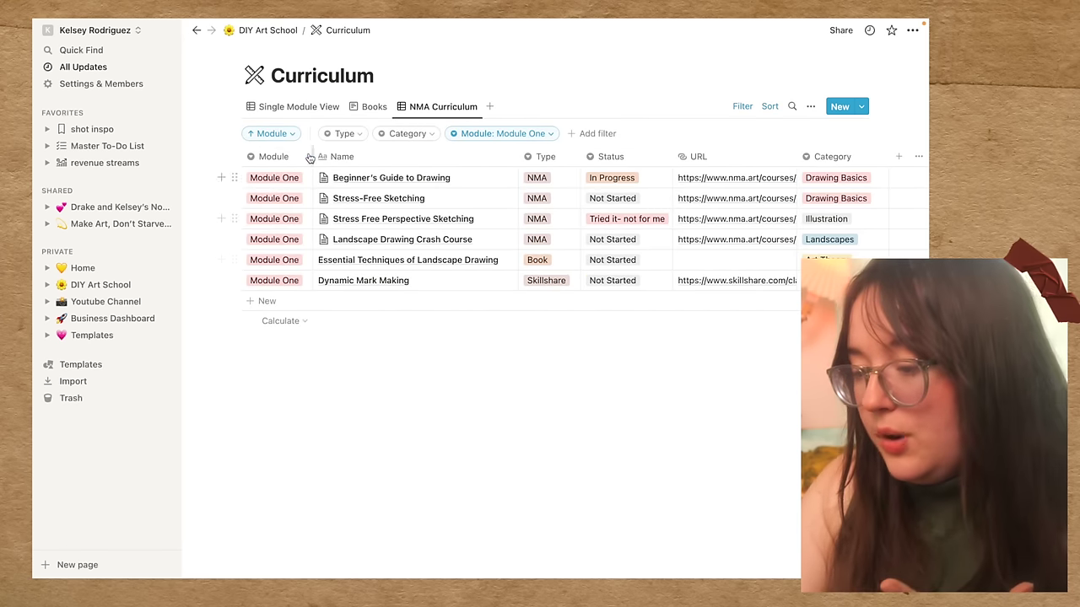
{"action": "left_click", "coordinate": [285, 135]}
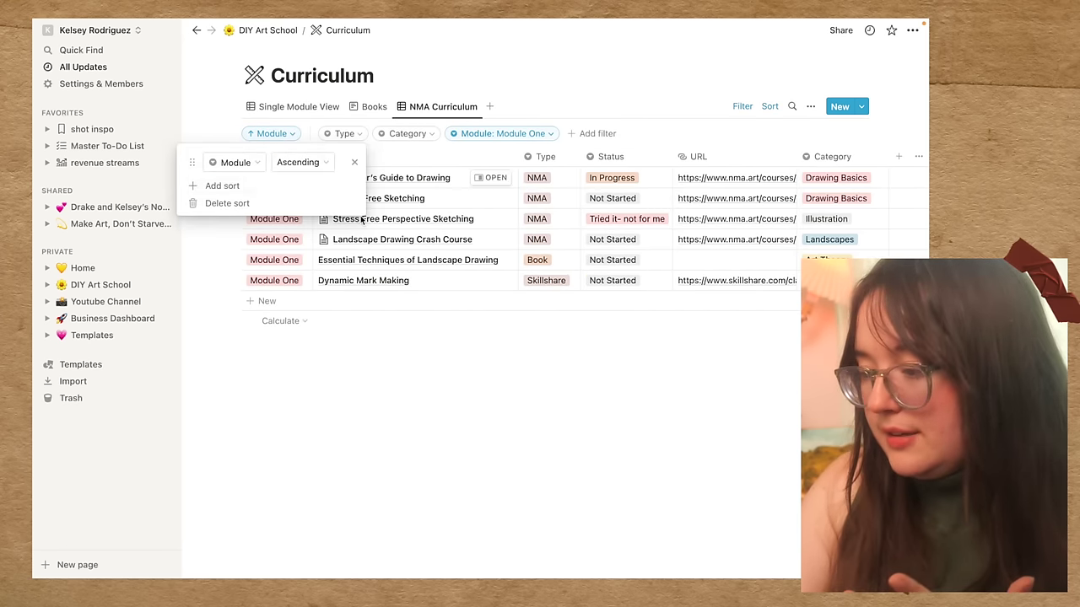
{"action": "left_click", "coordinate": [477, 144]}
{"action": "left_click", "coordinate": [477, 143]}
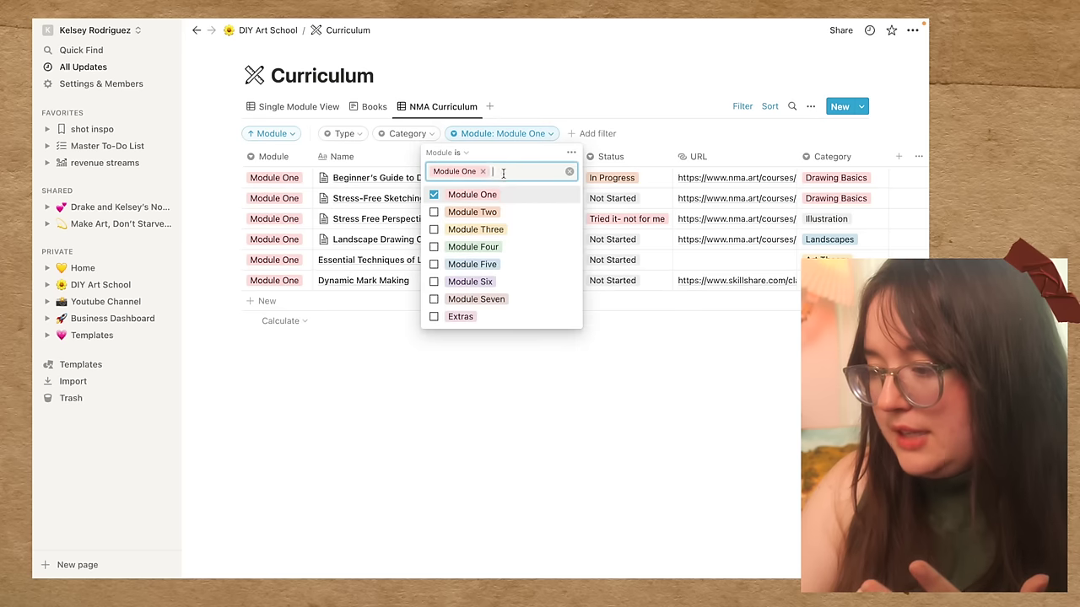
{"action": "left_click", "coordinate": [571, 172]}
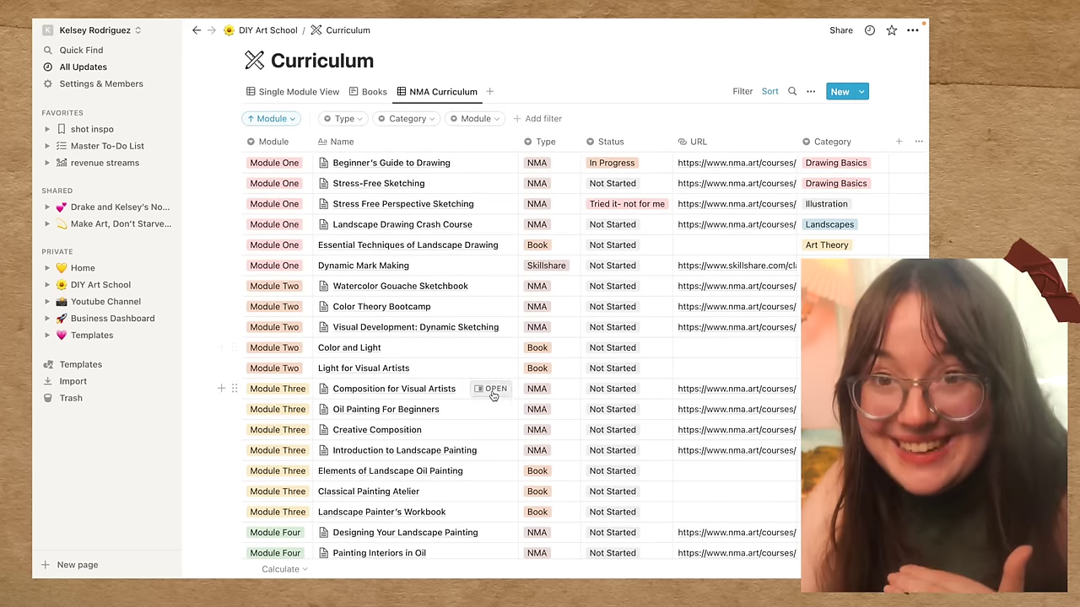
Scroll across the NMA Curriculum table, leaving the FORCE - Intro to Gesture Drawing title unchanged
{"action": "scroll", "coordinate": [494, 391], "scroll_direction": "down", "scroll_amount": 5}
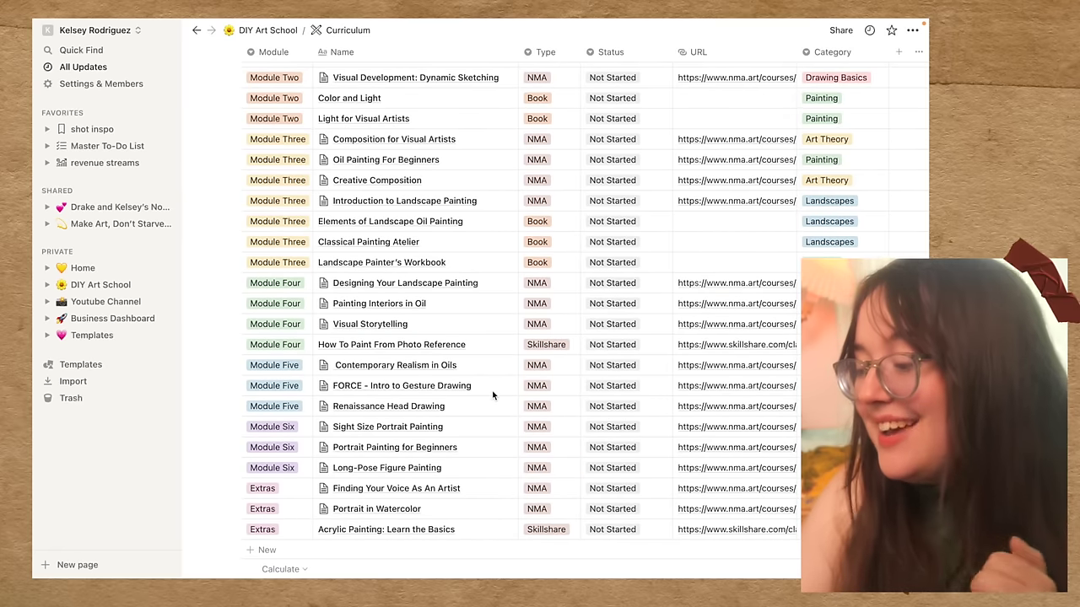
{"action": "left_click", "coordinate": [493, 391]}
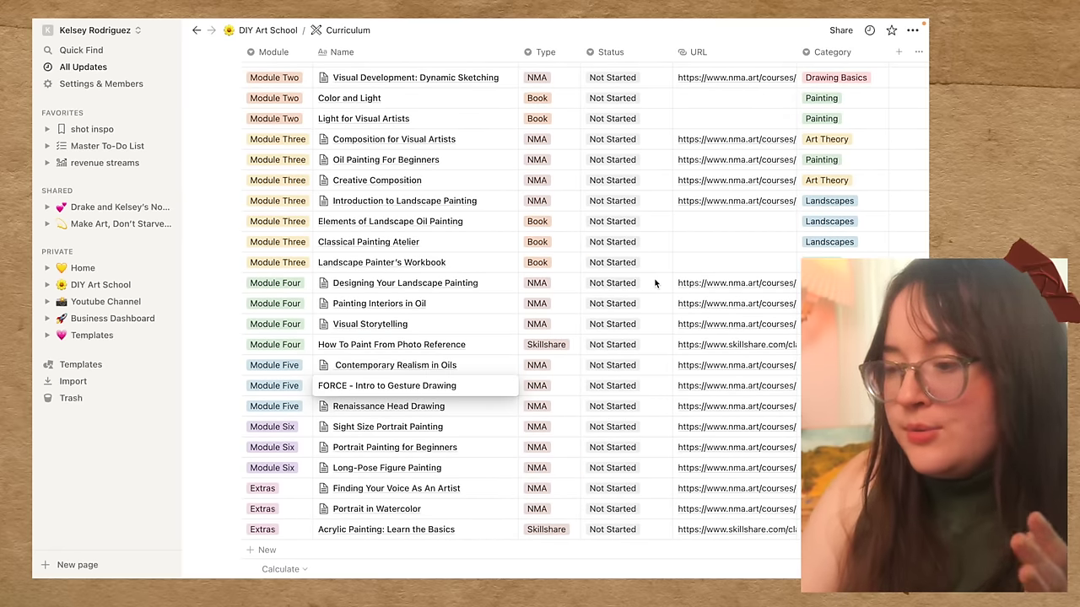
{"action": "key", "text": "Escape"}
{"action": "scroll", "coordinate": [586, 207], "scroll_direction": "up", "scroll_amount": 5}
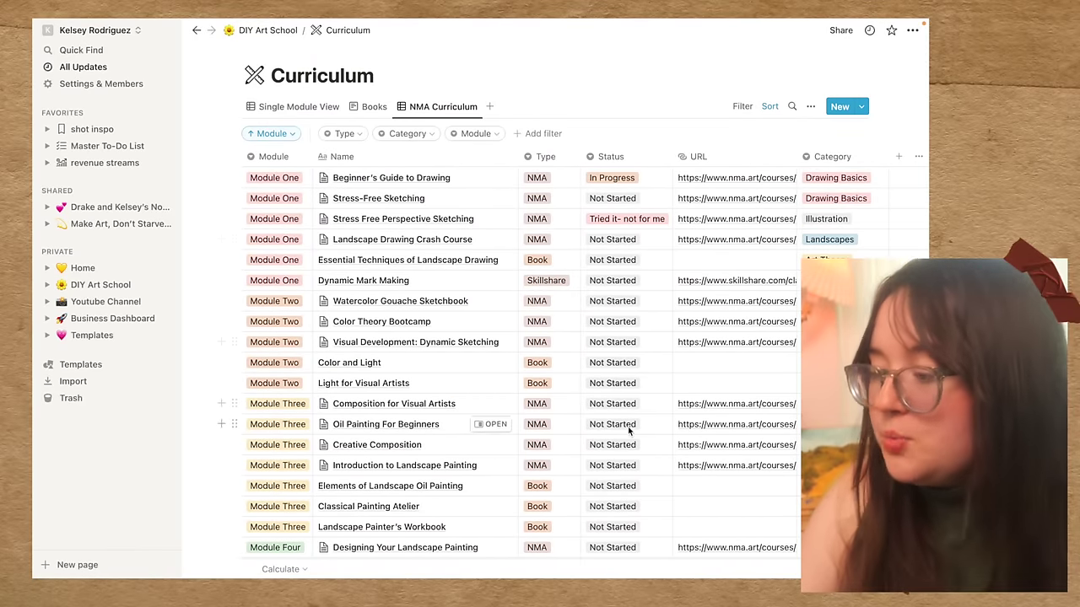
{"action": "scroll", "coordinate": [717, 323], "scroll_direction": "right", "scroll_amount": 3}
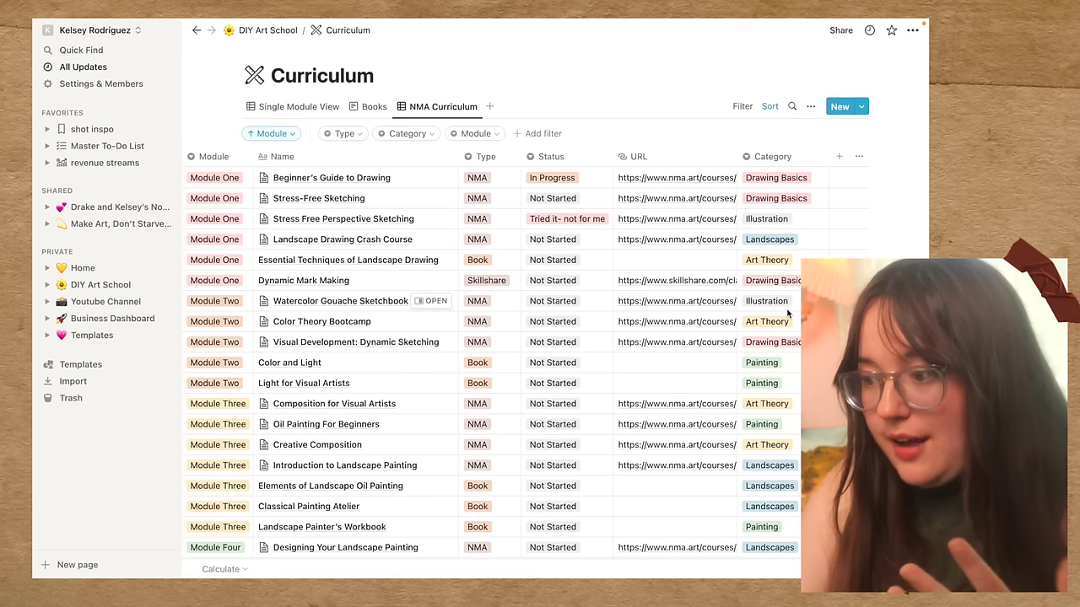
{"action": "scroll", "coordinate": [787, 314], "scroll_direction": "left", "scroll_amount": 3}
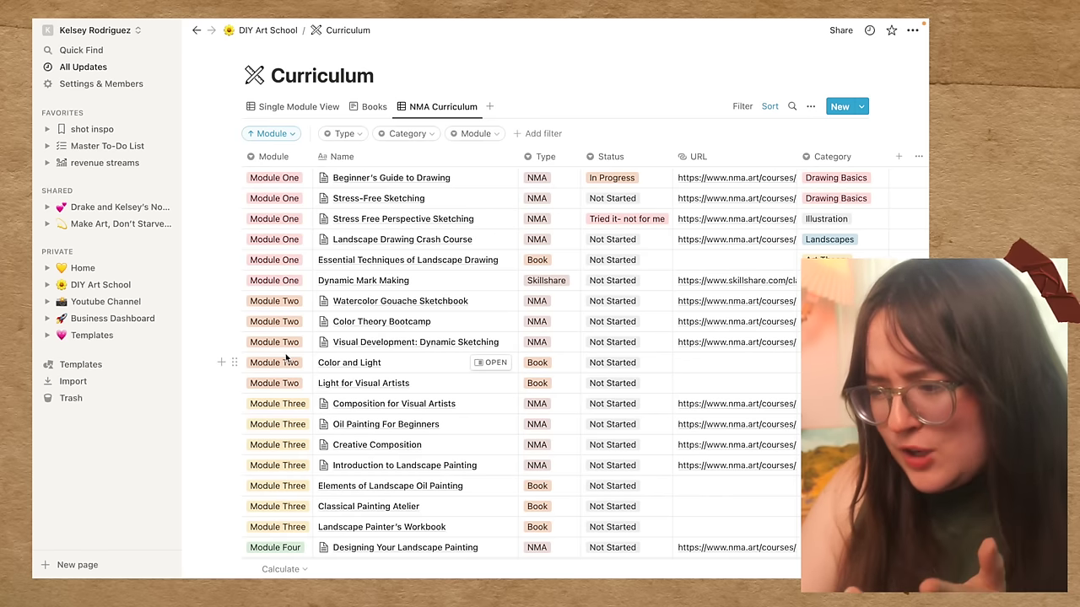
{"action": "left_click", "coordinate": [77, 319]}
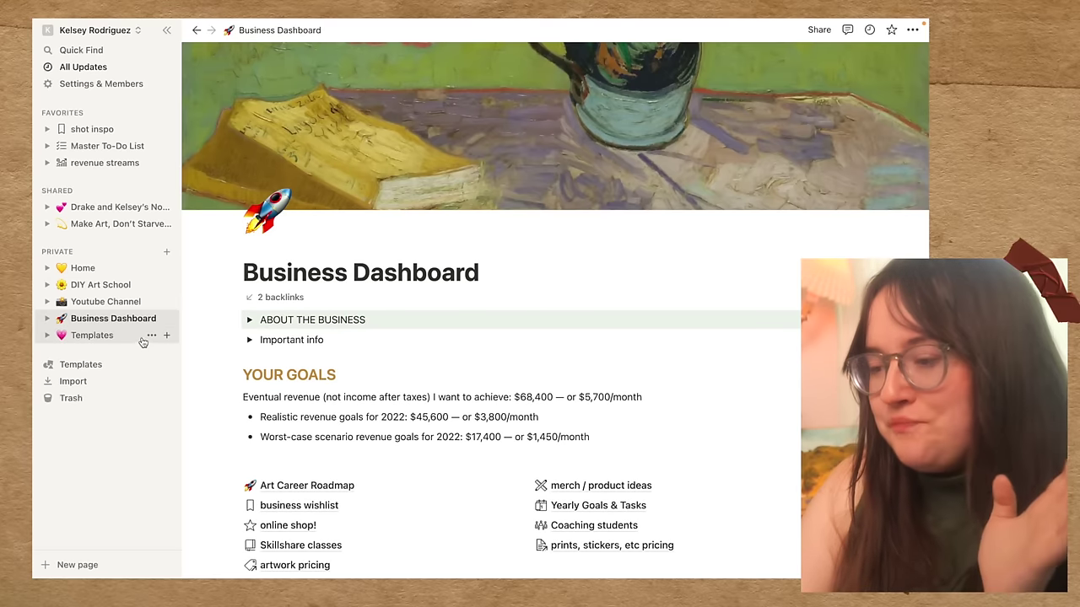
{"action": "scroll", "coordinate": [460, 422], "scroll_direction": "down", "scroll_amount": 4}
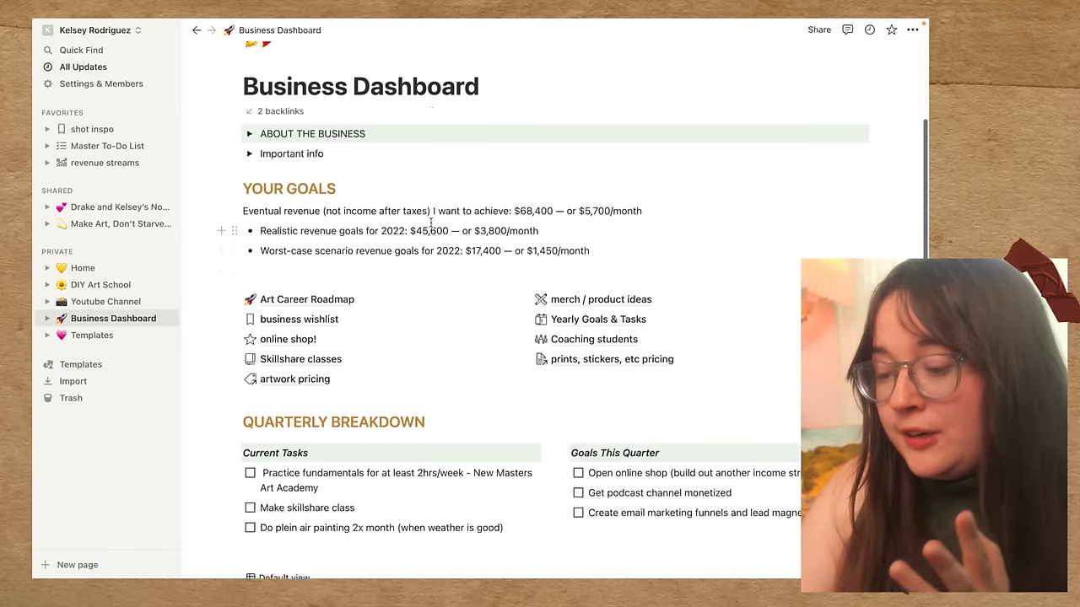
{"action": "scroll", "coordinate": [430, 222], "scroll_direction": "up", "scroll_amount": 4}
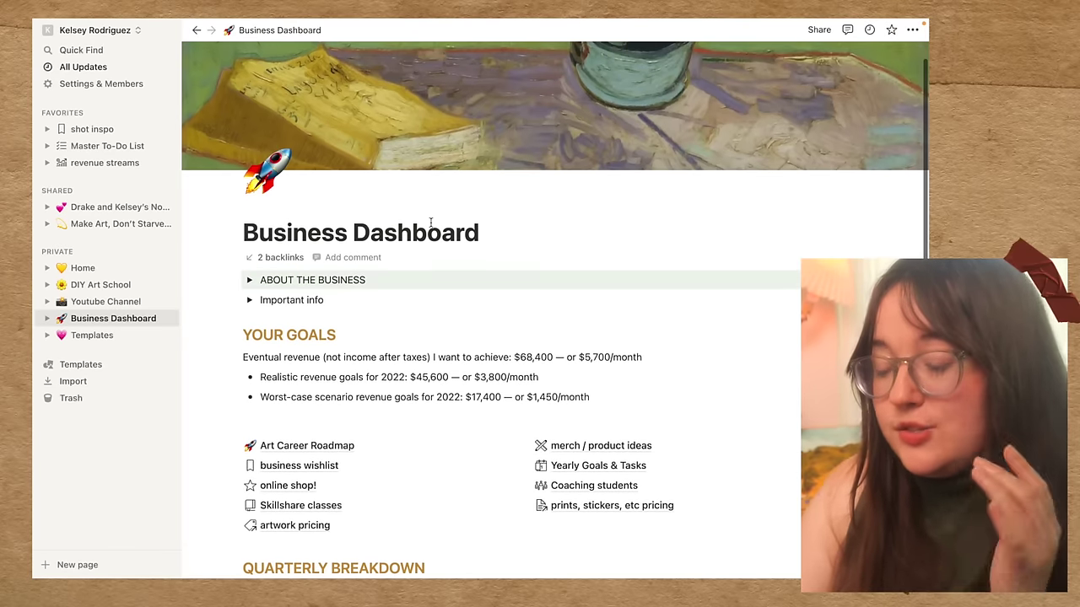
{"action": "scroll", "coordinate": [430, 222], "scroll_direction": "down", "scroll_amount": 1}
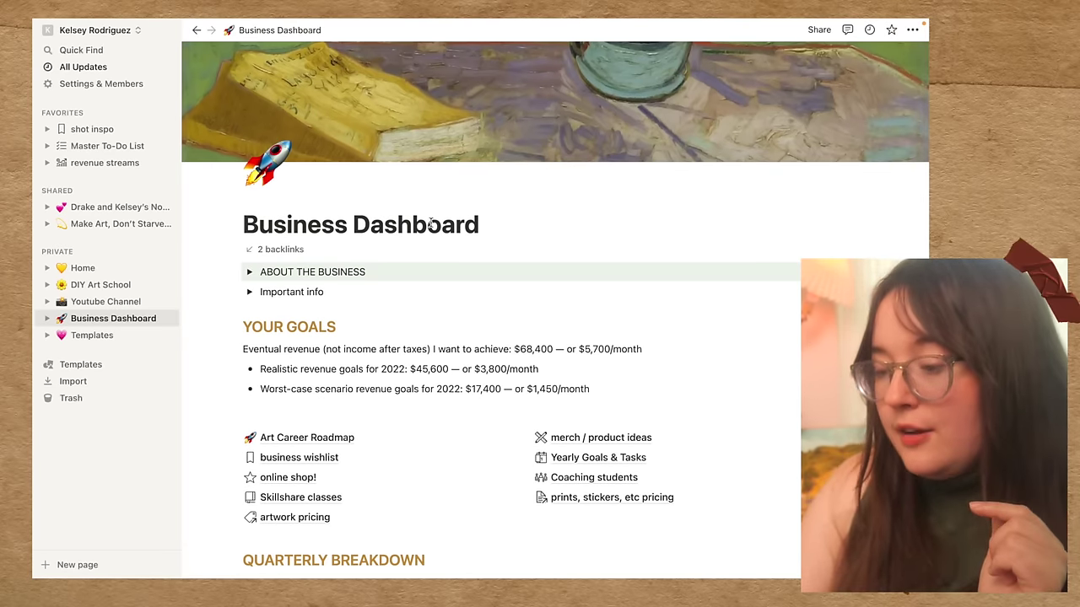
{"action": "scroll", "coordinate": [430, 222], "scroll_direction": "down", "scroll_amount": 4}
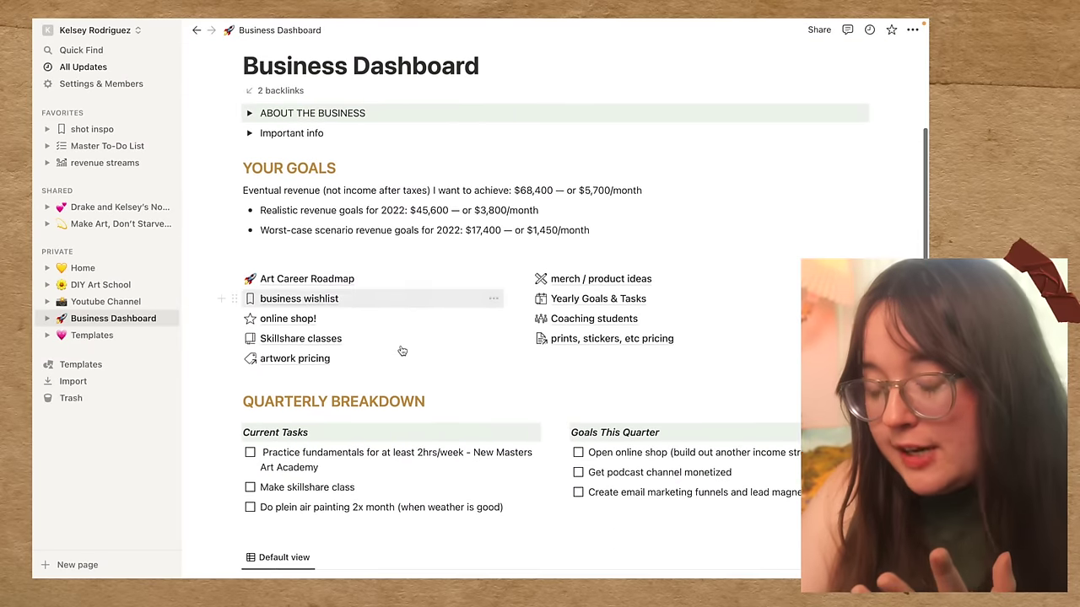
{"action": "scroll", "coordinate": [402, 351], "scroll_direction": "down", "scroll_amount": 1}
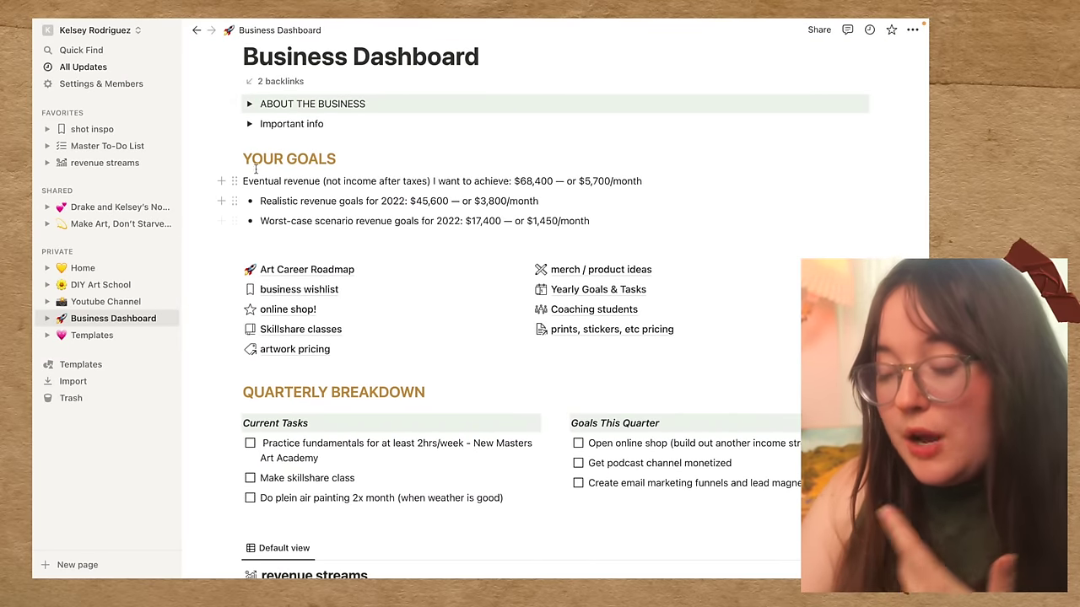
{"action": "scroll", "coordinate": [637, 247], "scroll_direction": "down", "scroll_amount": 5}
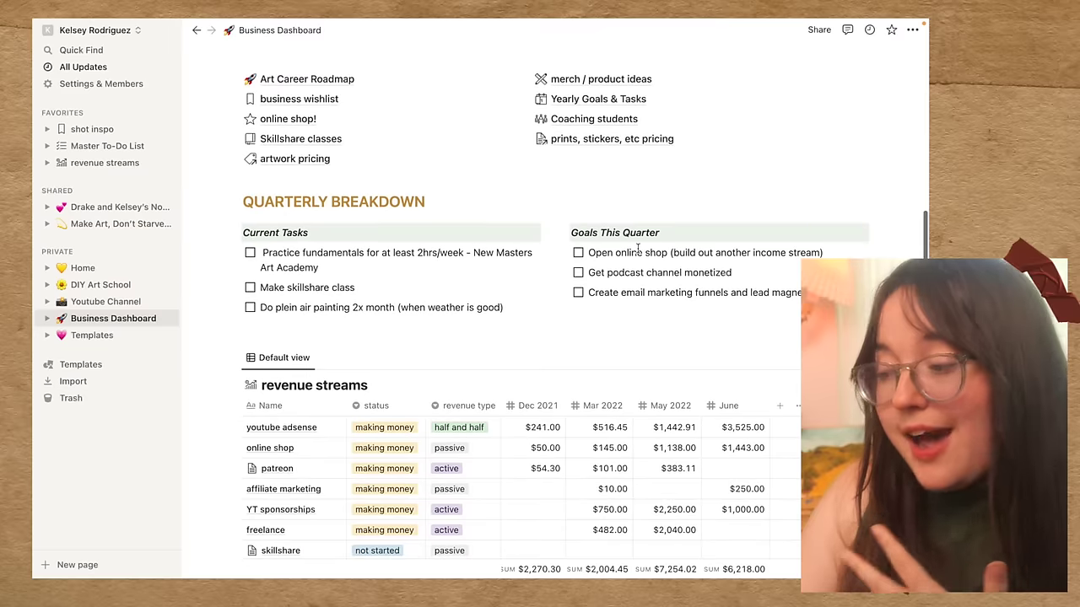
{"action": "scroll", "coordinate": [672, 278], "scroll_direction": "down", "scroll_amount": 5}
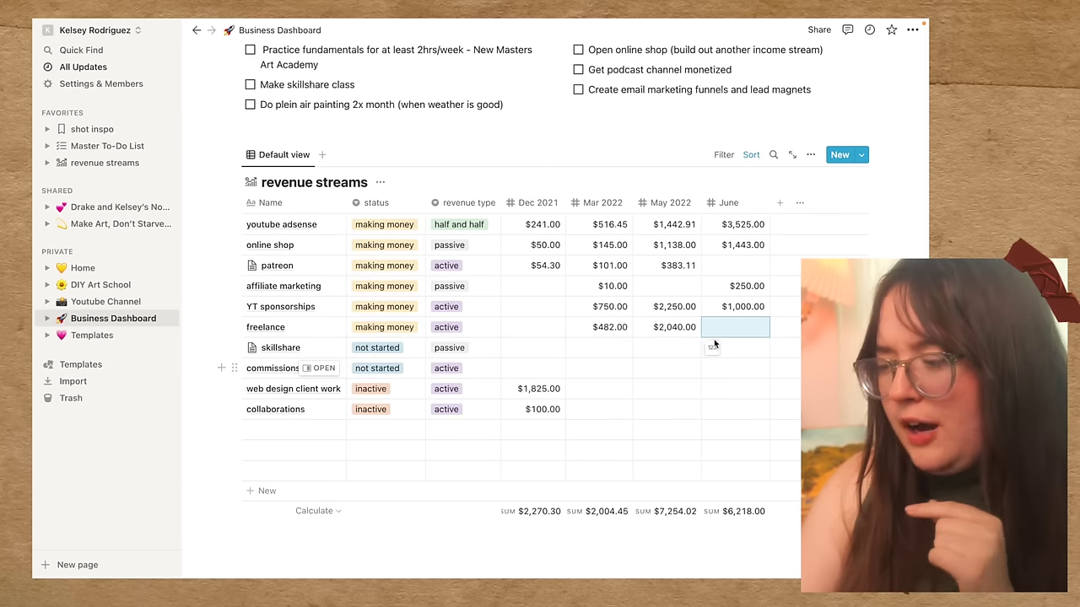
{"action": "left_click", "coordinate": [735, 261]}
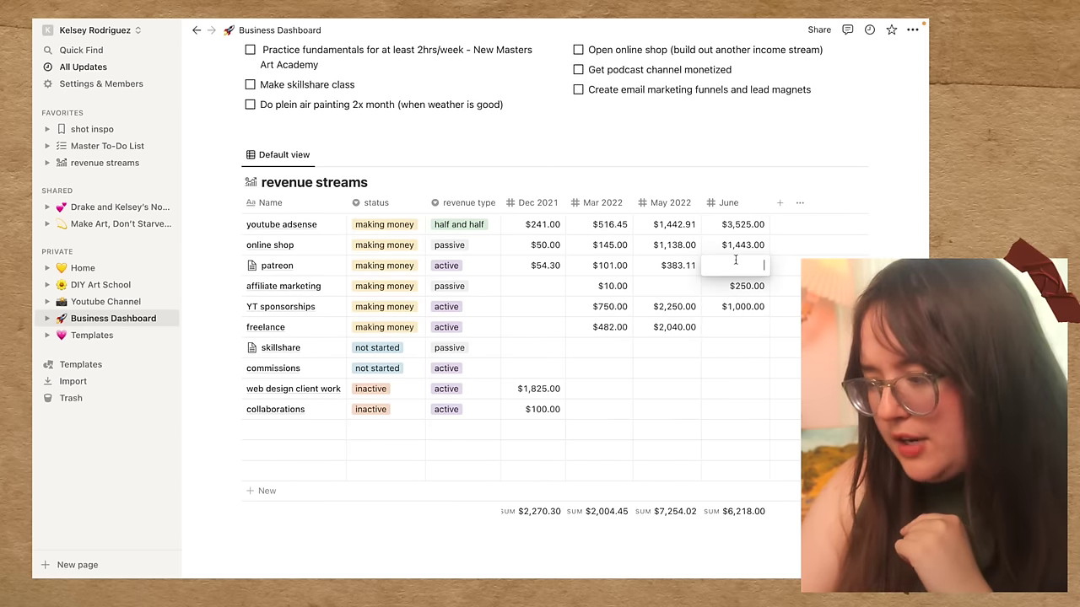
{"action": "key", "text": "Escape"}
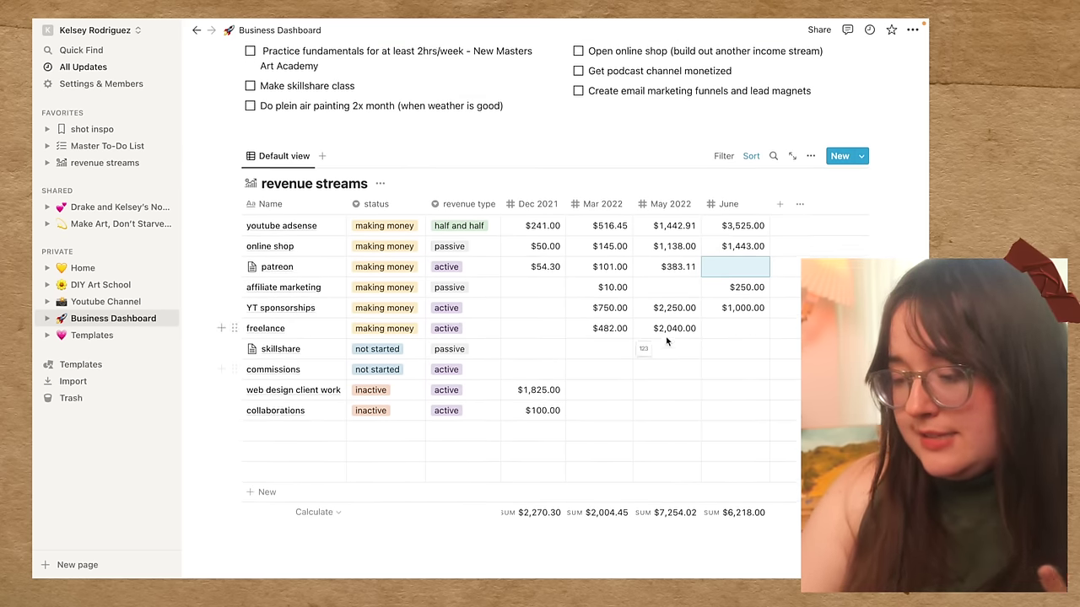
{"action": "scroll", "coordinate": [639, 345], "scroll_direction": "up", "scroll_amount": 1}
{"action": "scroll", "coordinate": [573, 465], "scroll_direction": "down", "scroll_amount": 2}
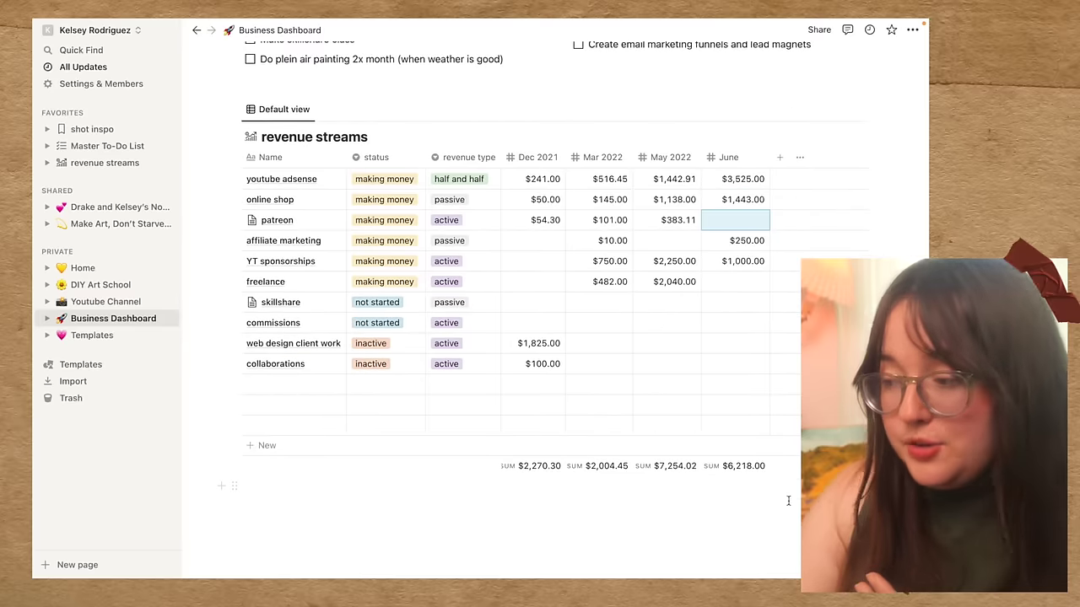
{"action": "scroll", "coordinate": [708, 377], "scroll_direction": "up", "scroll_amount": 10}
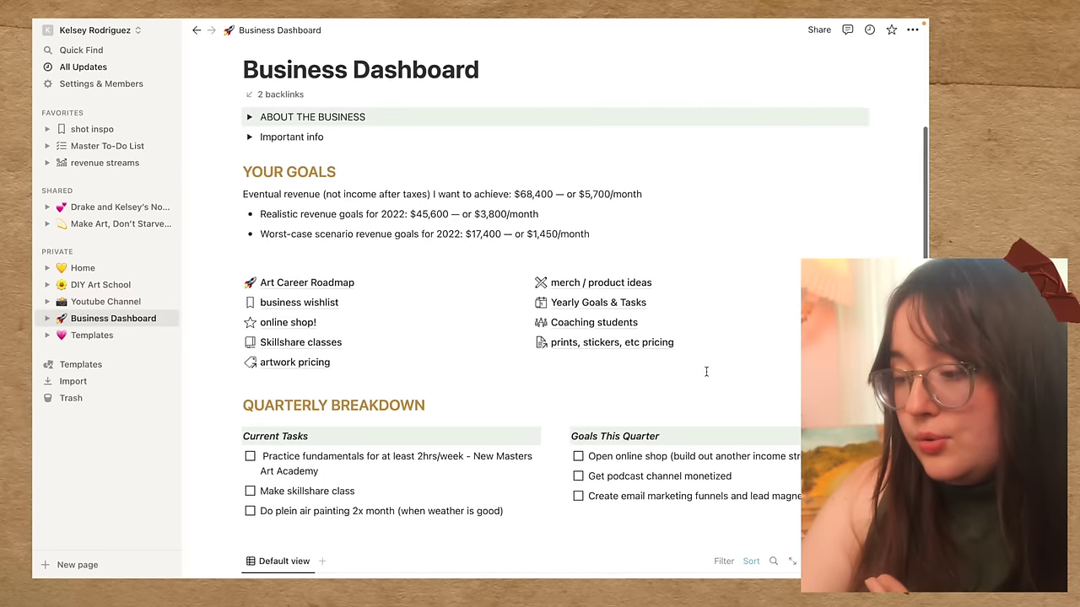
{"action": "scroll", "coordinate": [552, 254], "scroll_direction": "down", "scroll_amount": 1}
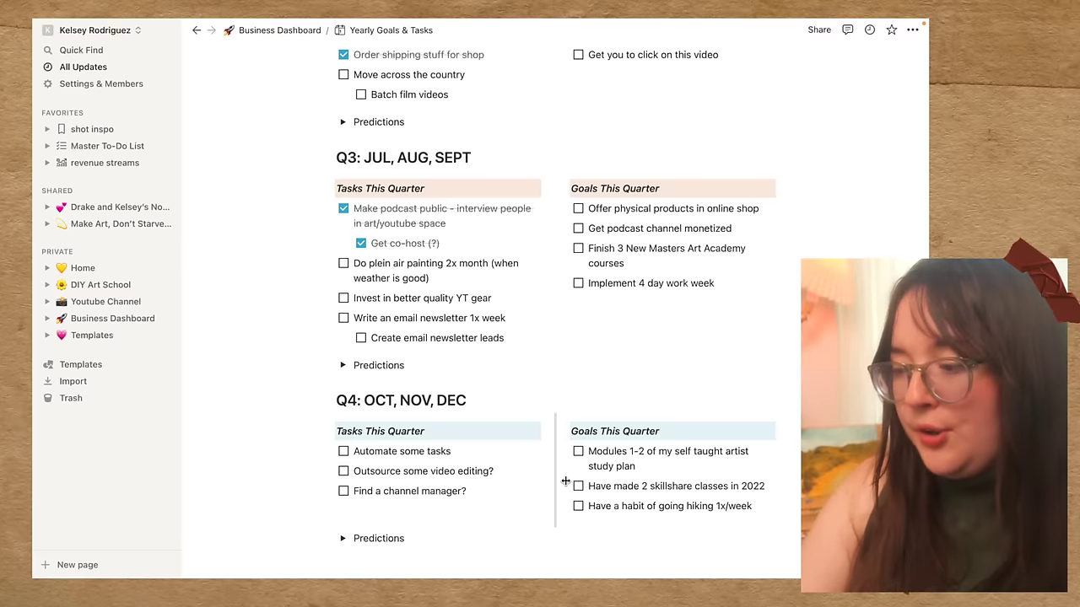
Scroll through the Yearly Goals & Tasks quarters back up to the Overarching Goal for 2022
{"action": "scroll", "coordinate": [566, 481], "scroll_direction": "up", "scroll_amount": 1}
{"action": "scroll", "coordinate": [565, 481], "scroll_direction": "down", "scroll_amount": 3}
{"action": "scroll", "coordinate": [565, 481], "scroll_direction": "up", "scroll_amount": 1}
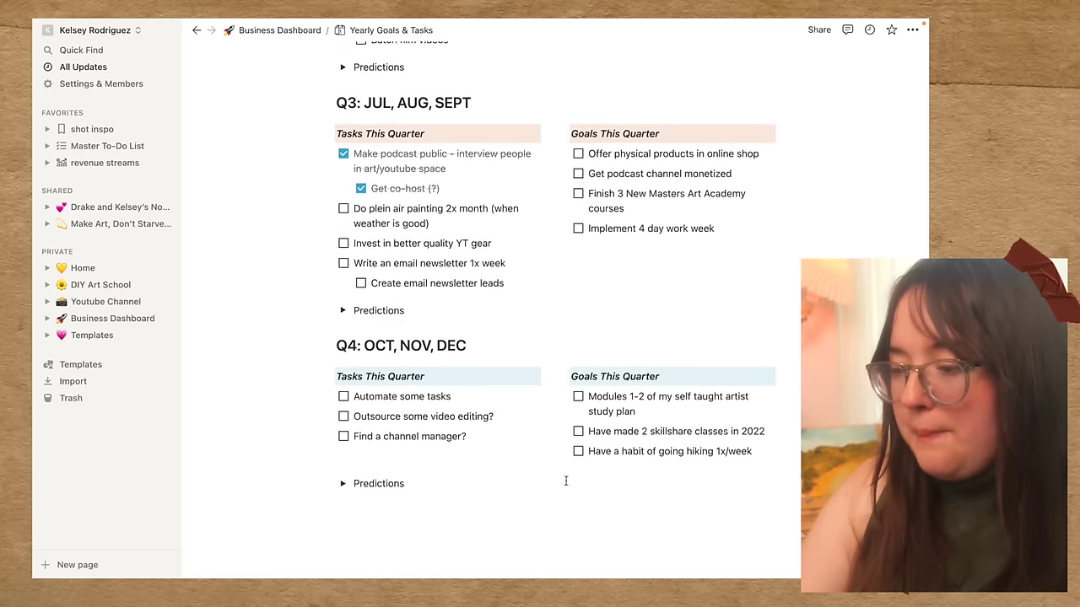
{"action": "scroll", "coordinate": [565, 481], "scroll_direction": "up", "scroll_amount": 8}
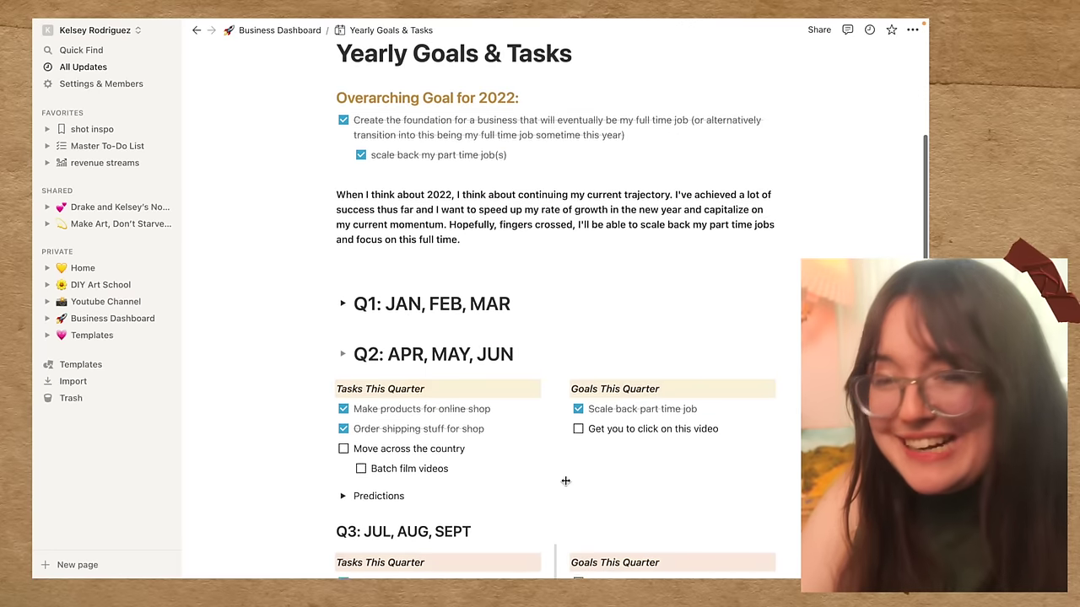
{"action": "scroll", "coordinate": [565, 481], "scroll_direction": "up", "scroll_amount": 3}
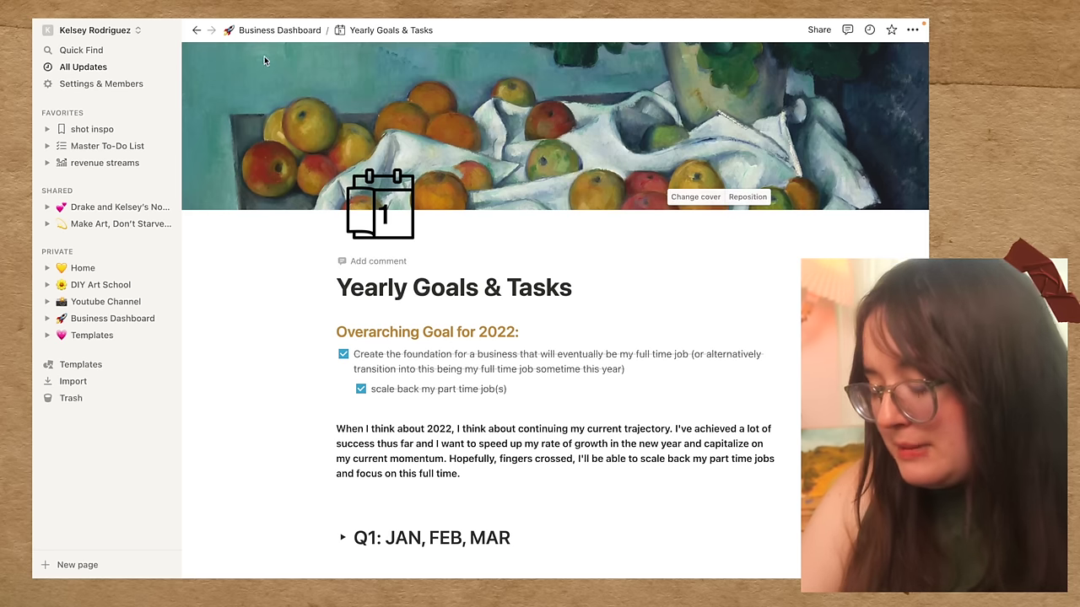
Return to the Business Dashboard, open the online shop! page, then its artwork pricing subpage
{"action": "left_click", "coordinate": [280, 31]}
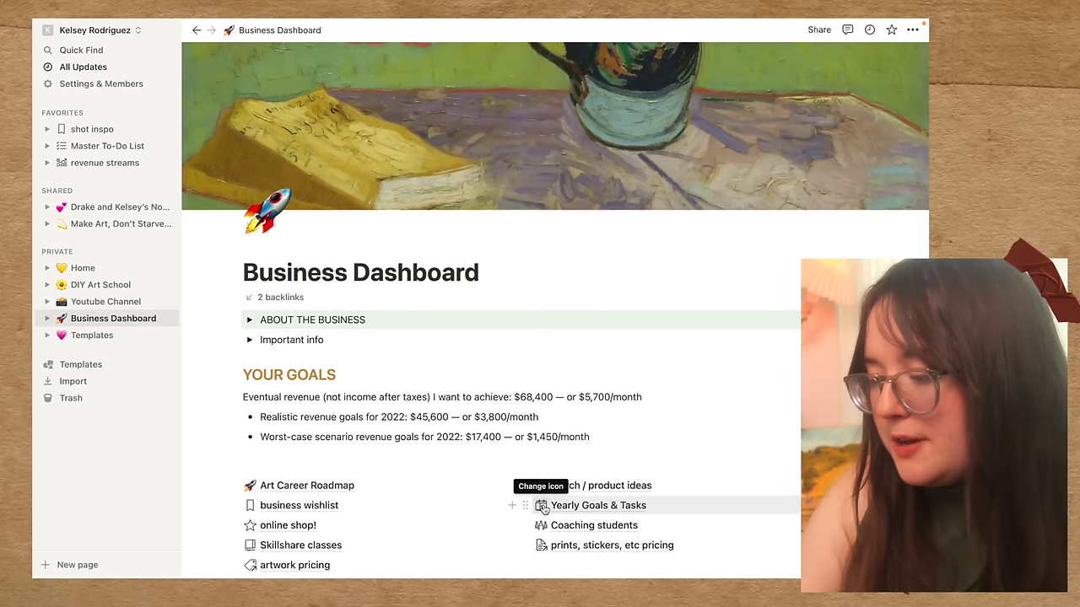
{"action": "scroll", "coordinate": [542, 501], "scroll_direction": "down", "scroll_amount": 3}
{"action": "scroll", "coordinate": [414, 325], "scroll_direction": "up", "scroll_amount": 1}
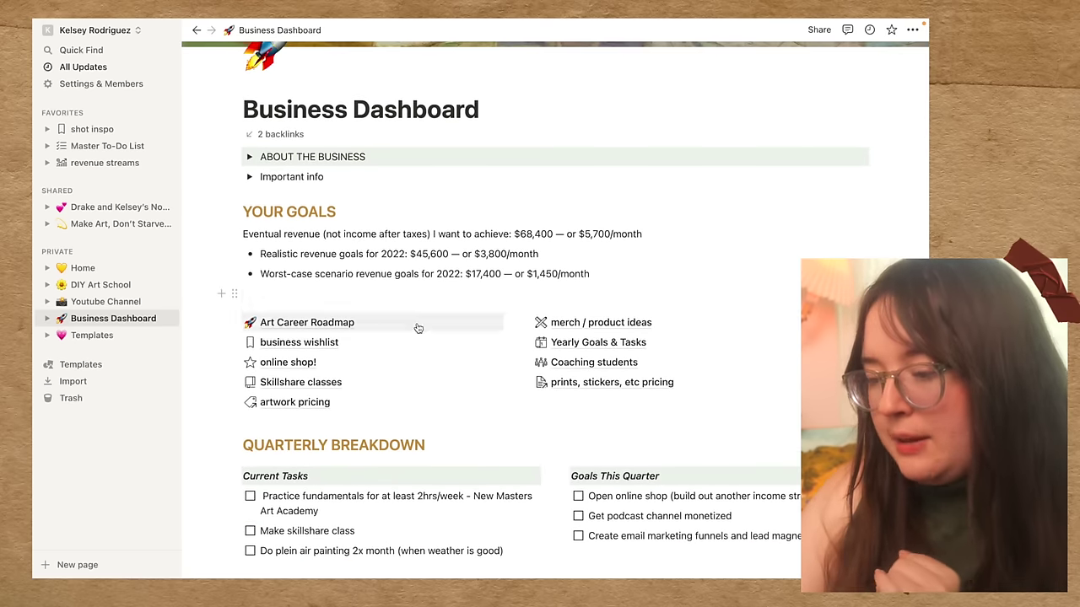
{"action": "left_click", "coordinate": [285, 362]}
{"action": "scroll", "coordinate": [441, 422], "scroll_direction": "down", "scroll_amount": 2}
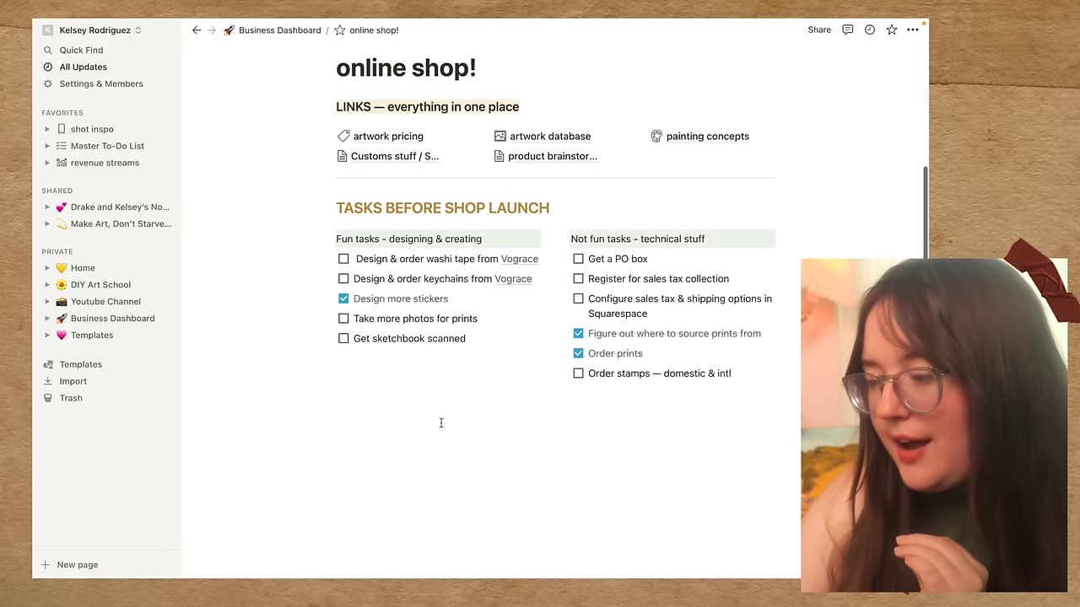
{"action": "scroll", "coordinate": [578, 515], "scroll_direction": "up", "scroll_amount": 2}
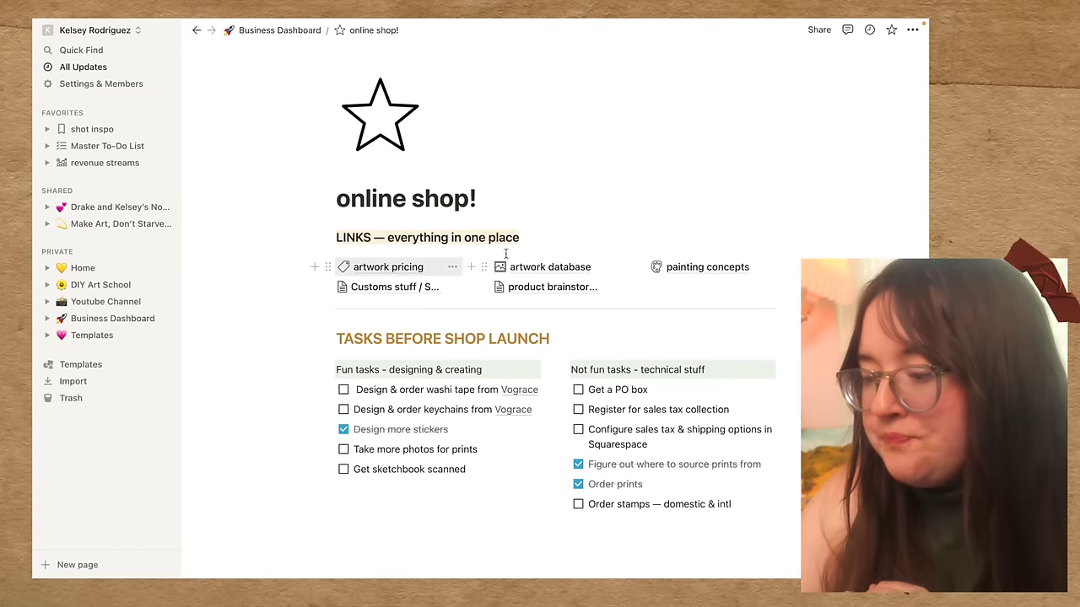
{"action": "left_click", "coordinate": [380, 268]}
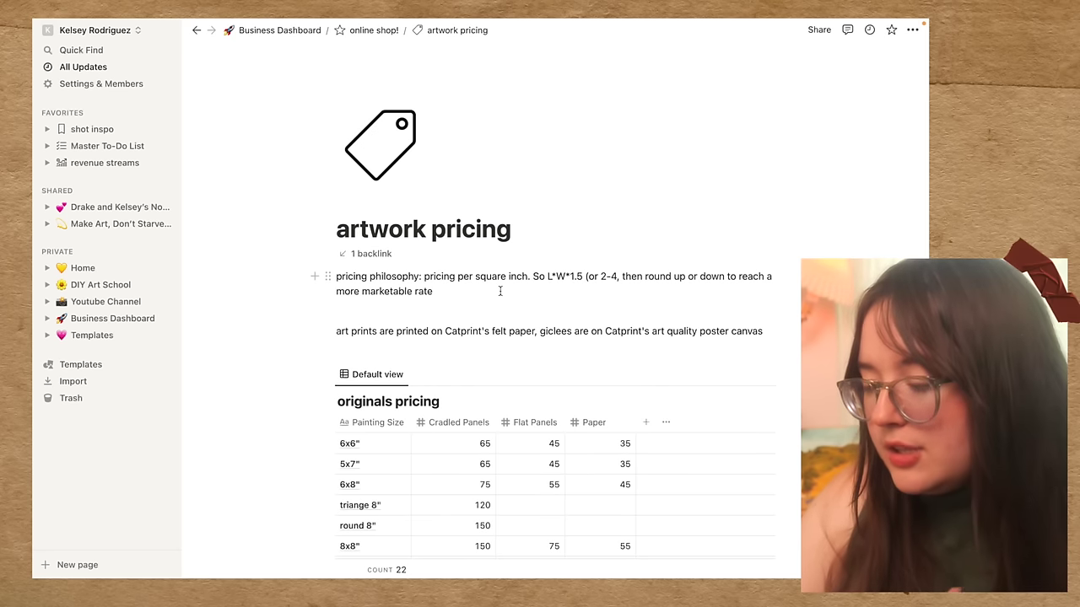
Scroll the originals pricing table down to the 36x48" size priced at 5000
{"action": "scroll", "coordinate": [499, 291], "scroll_direction": "down", "scroll_amount": 3}
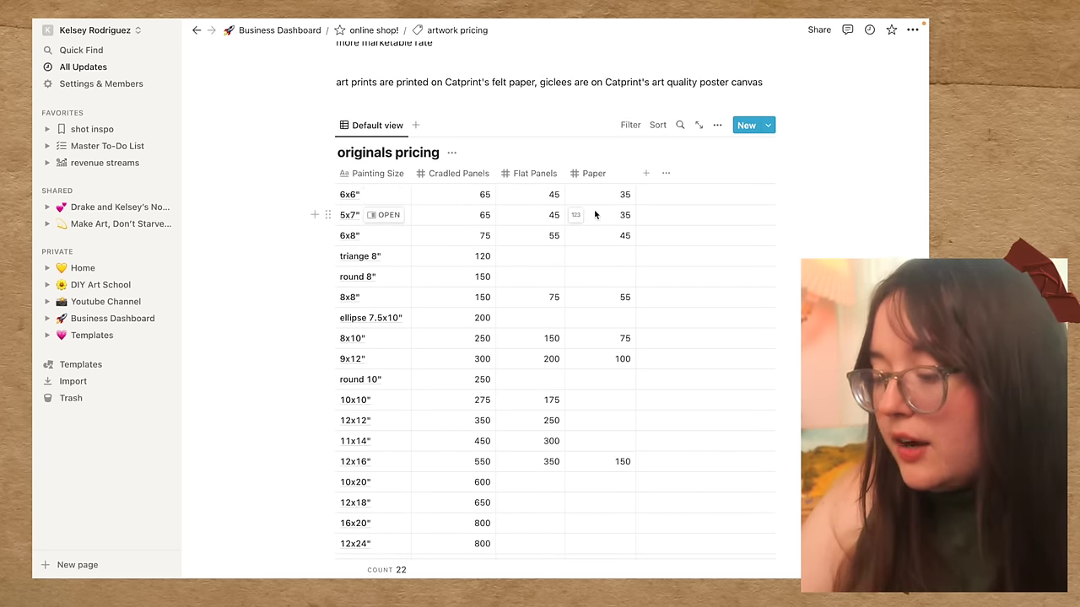
{"action": "scroll", "coordinate": [595, 215], "scroll_direction": "down", "scroll_amount": 3}
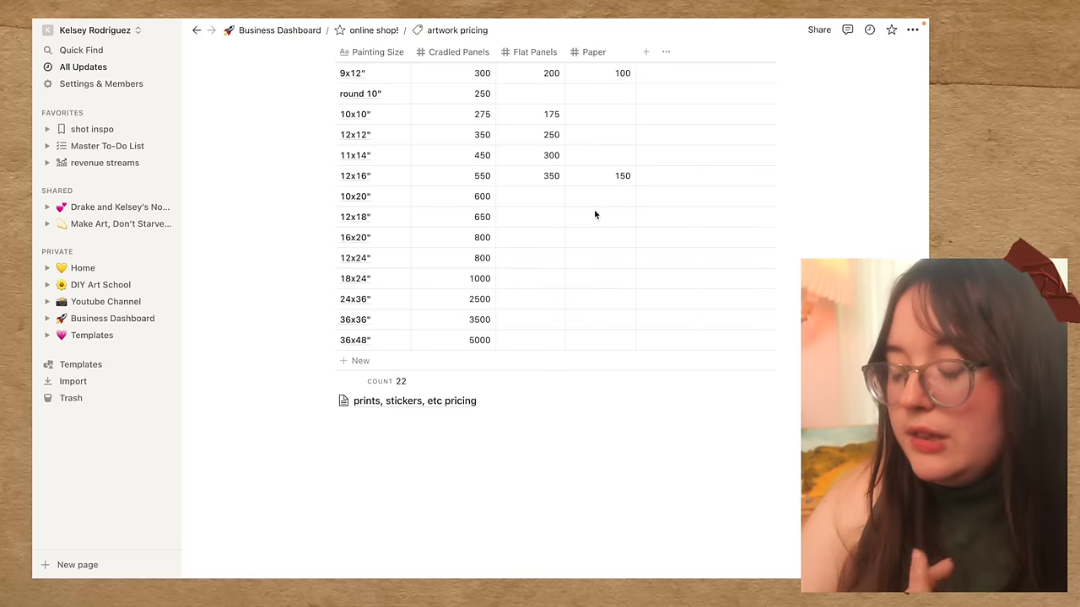
View the 17-item prints, stickers, etc pricing table, then return to the Business Dashboard
{"action": "left_click", "coordinate": [408, 401]}
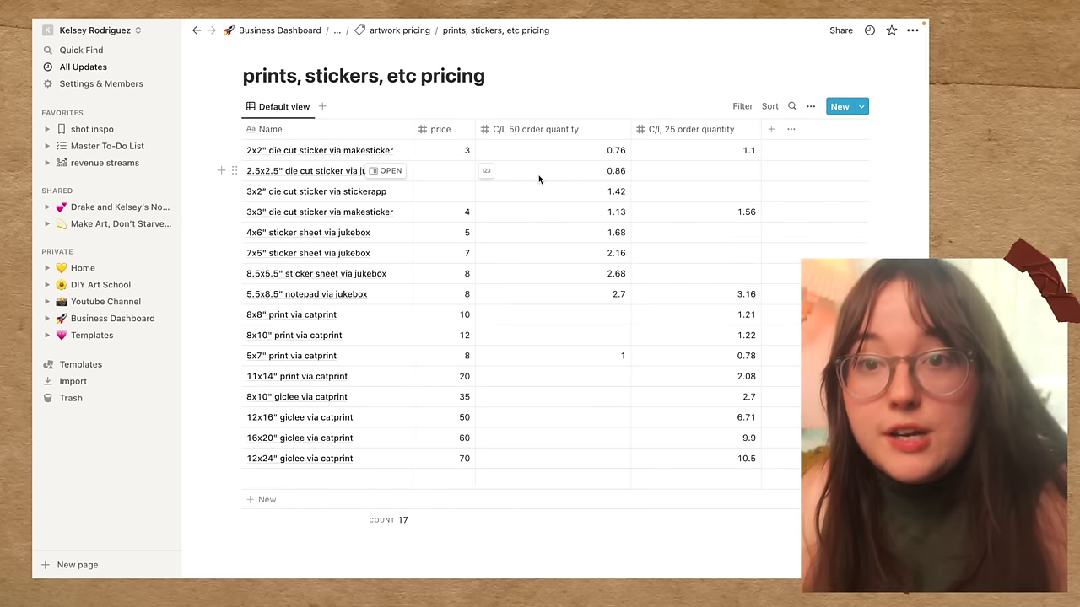
{"action": "left_click", "coordinate": [295, 32]}
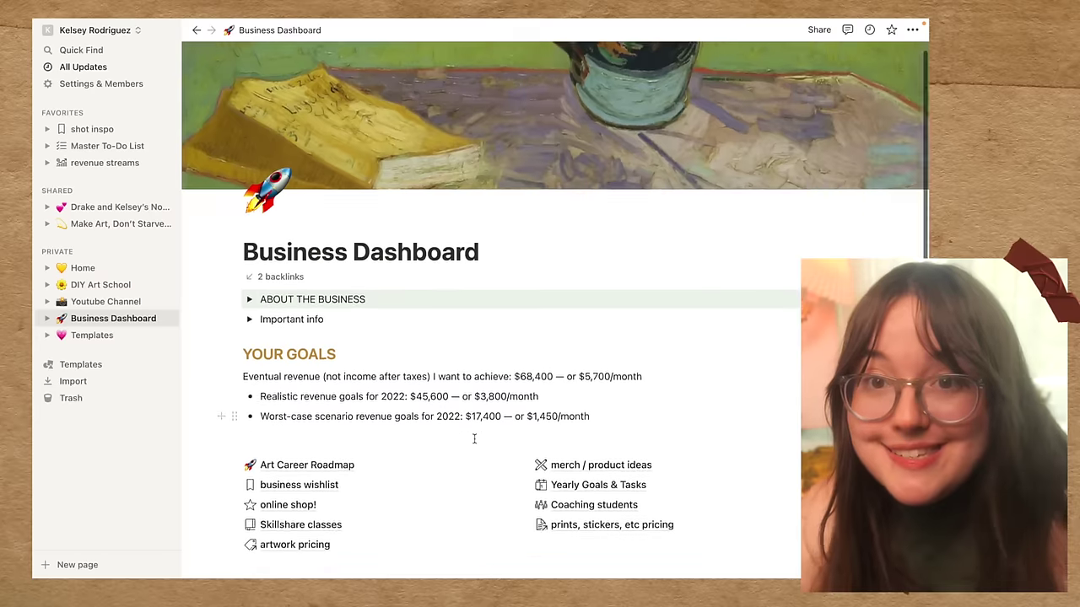
Scroll down to the seven-source revenue streams table, June total $6,218.00, and back up
{"action": "scroll", "coordinate": [475, 437], "scroll_direction": "down", "scroll_amount": 5}
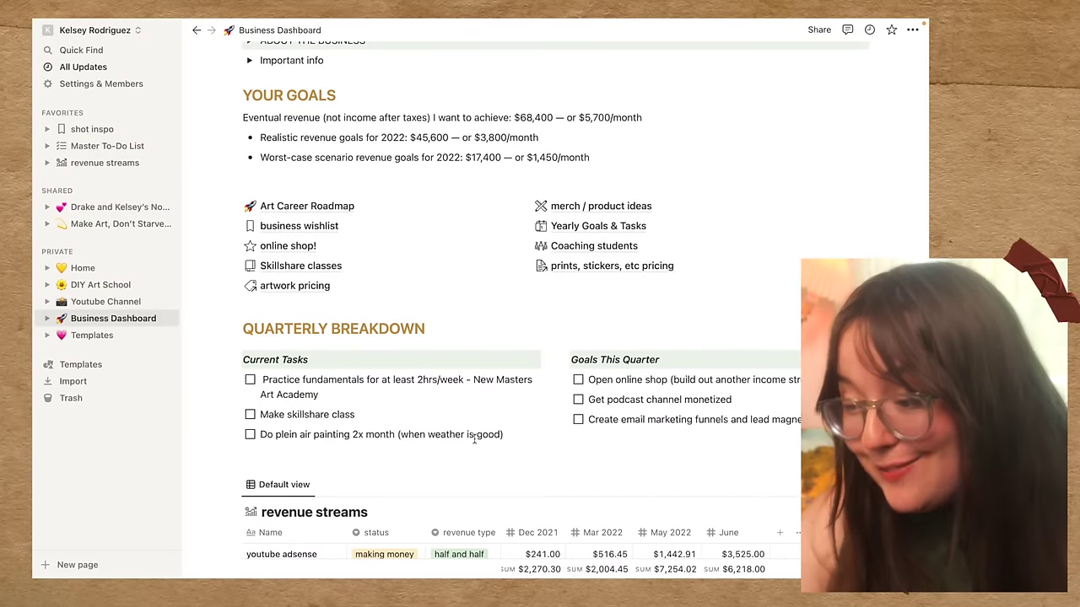
{"action": "scroll", "coordinate": [475, 437], "scroll_direction": "down", "scroll_amount": 3}
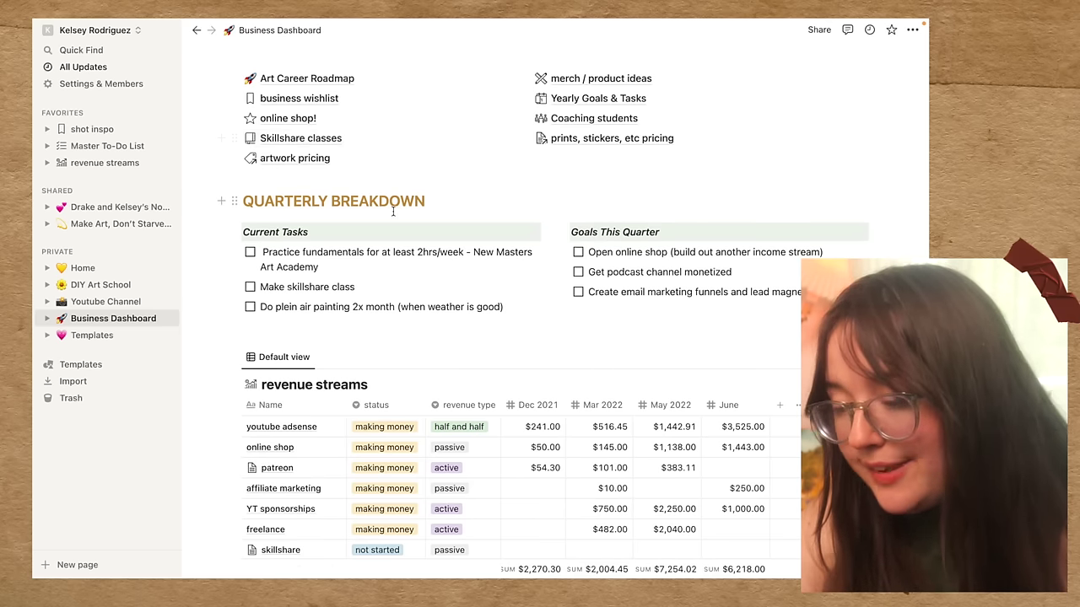
{"action": "scroll", "coordinate": [388, 216], "scroll_direction": "up", "scroll_amount": 5}
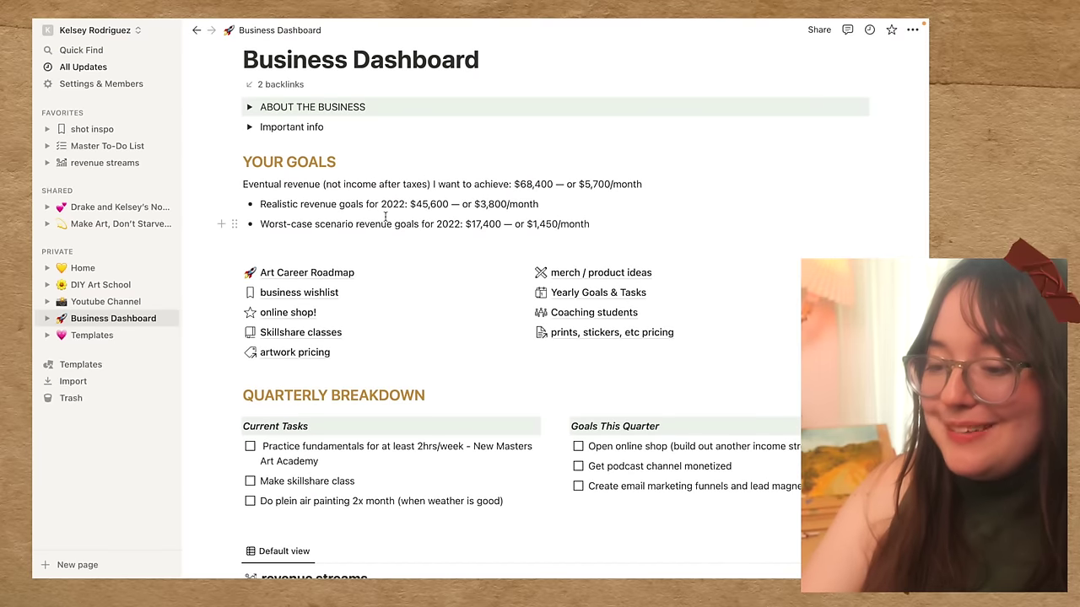
Briefly open the shared household page from the sidebar and scroll through it
{"action": "left_click", "coordinate": [87, 208]}
{"action": "scroll", "coordinate": [453, 393], "scroll_direction": "down", "scroll_amount": 3}
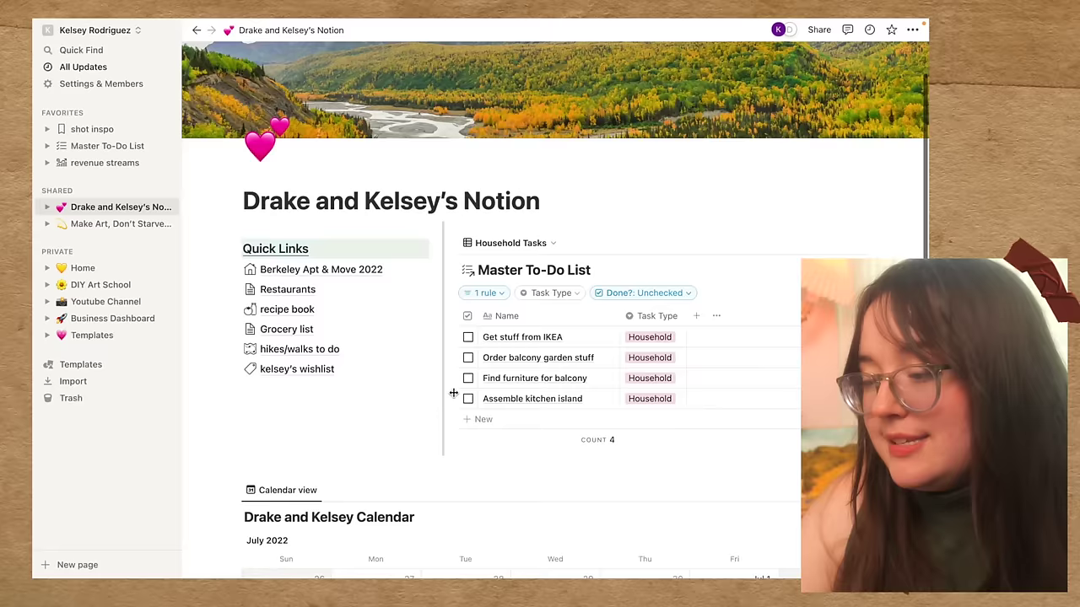
{"action": "scroll", "coordinate": [453, 393], "scroll_direction": "up", "scroll_amount": 3}
{"action": "scroll", "coordinate": [453, 393], "scroll_direction": "down", "scroll_amount": 5}
{"action": "scroll", "coordinate": [453, 393], "scroll_direction": "up", "scroll_amount": 5}
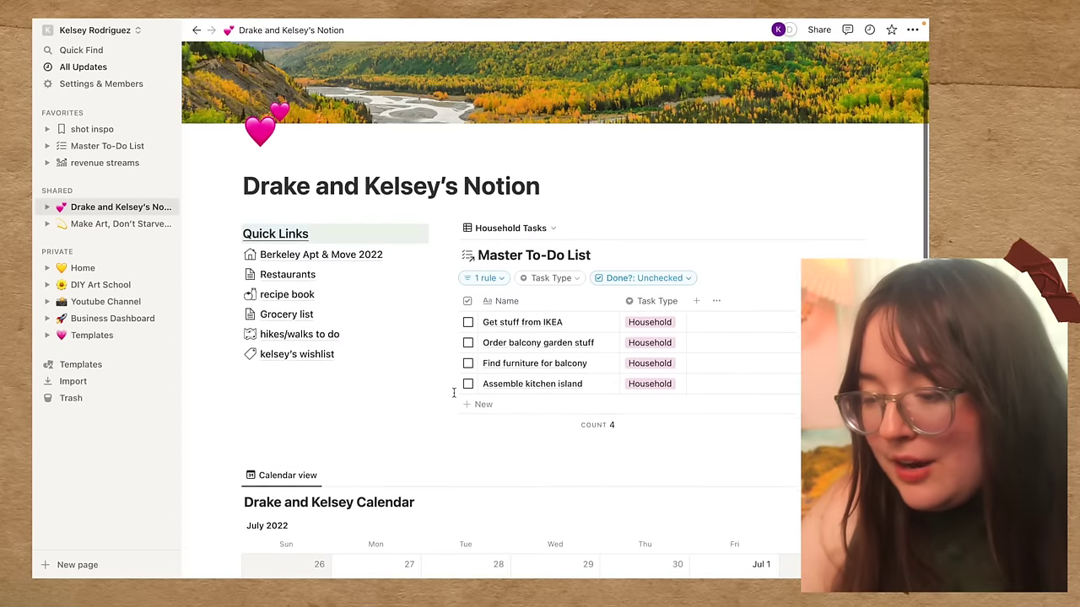
Go via Home to the Youtube Channel page and browse its content calendar and July 2022 planning calendar
{"action": "left_click", "coordinate": [82, 269]}
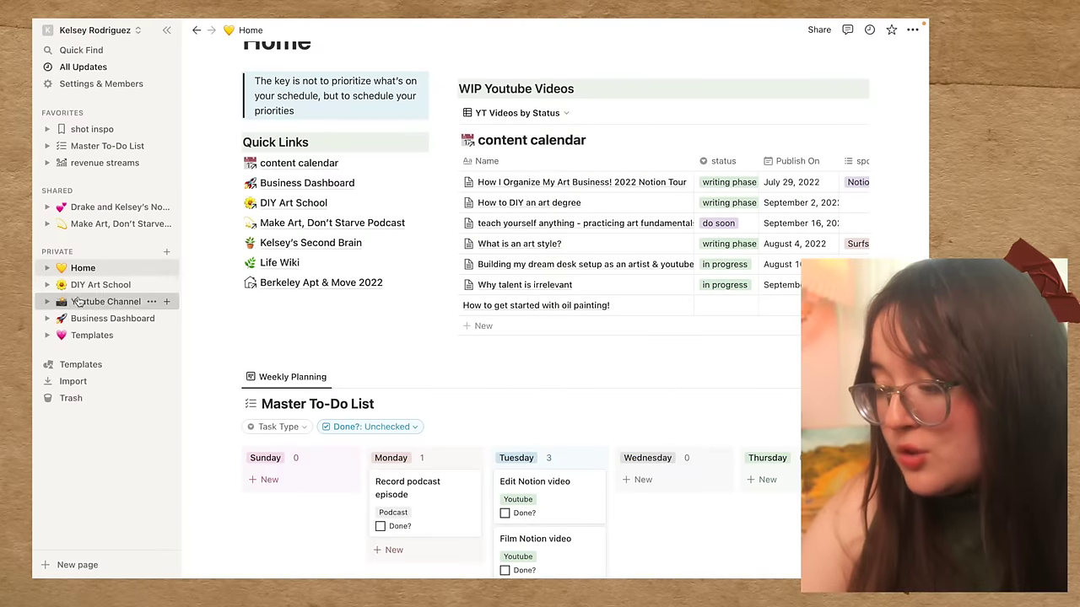
{"action": "left_click", "coordinate": [93, 301]}
{"action": "scroll", "coordinate": [599, 482], "scroll_direction": "down", "scroll_amount": 3}
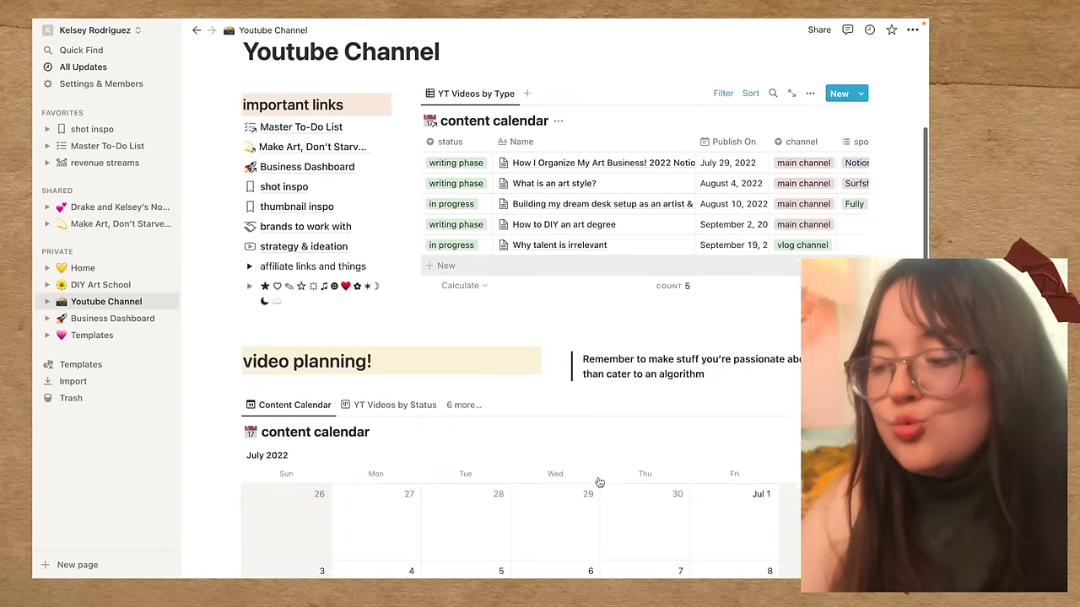
{"action": "scroll", "coordinate": [599, 482], "scroll_direction": "up", "scroll_amount": 3}
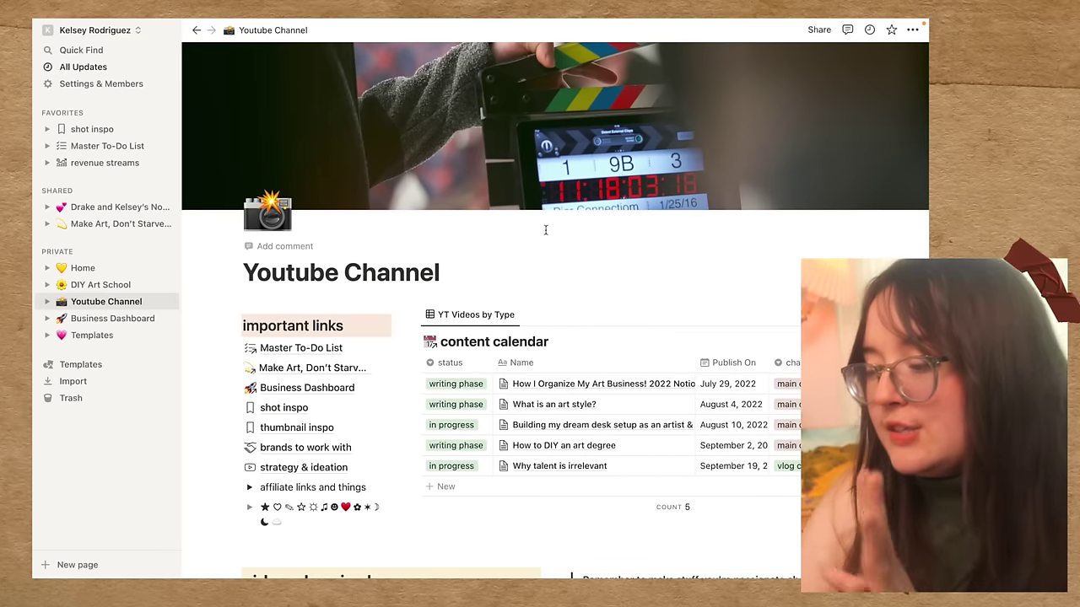
{"action": "scroll", "coordinate": [513, 261], "scroll_direction": "down", "scroll_amount": 3}
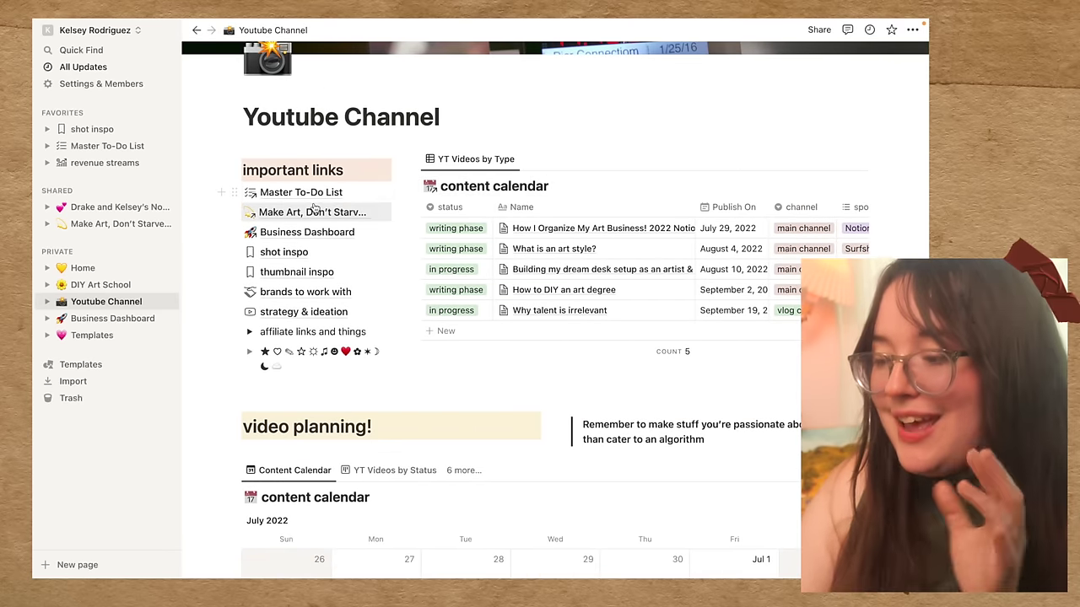
{"action": "scroll", "coordinate": [422, 320], "scroll_direction": "down", "scroll_amount": 5}
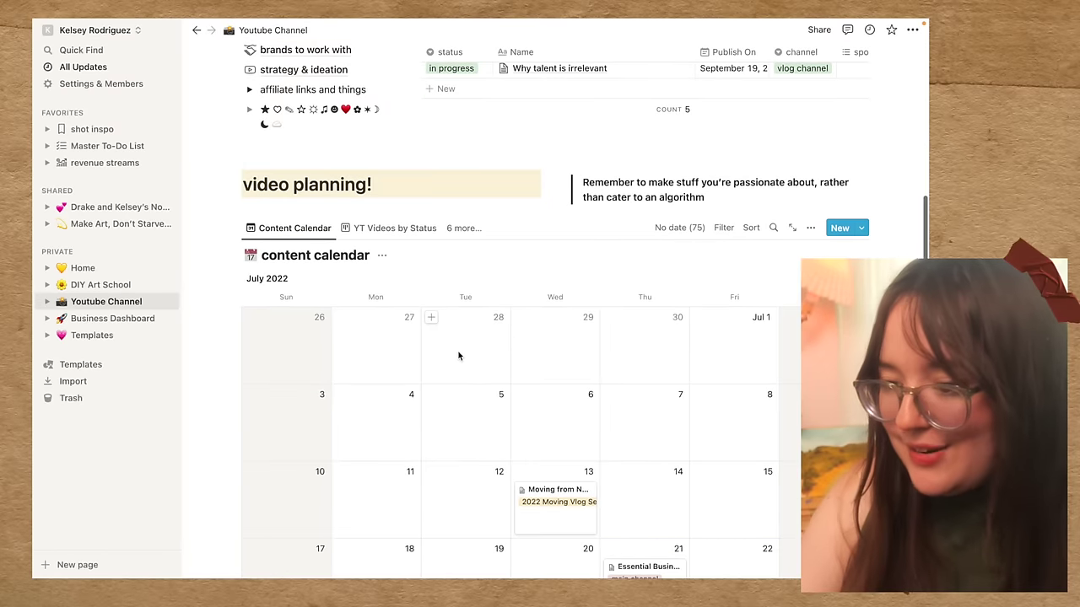
{"action": "scroll", "coordinate": [458, 354], "scroll_direction": "down", "scroll_amount": 5}
{"action": "scroll", "coordinate": [458, 354], "scroll_direction": "up", "scroll_amount": 8}
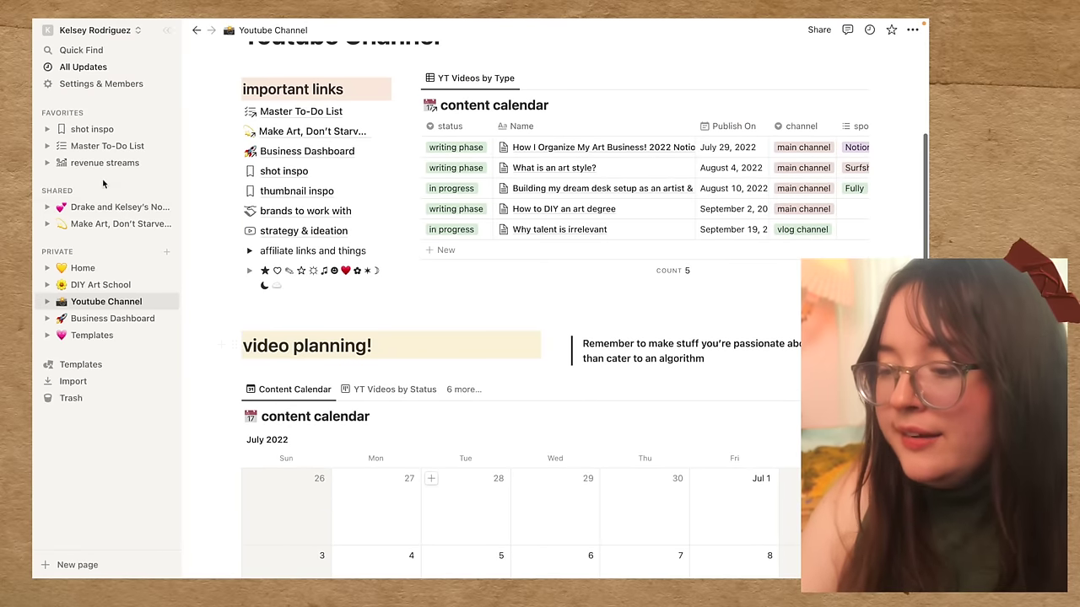
Reopen the shared household page and scroll through its Quick Links, Household Tasks list and July 2022 calendar
{"action": "left_click", "coordinate": [86, 207]}
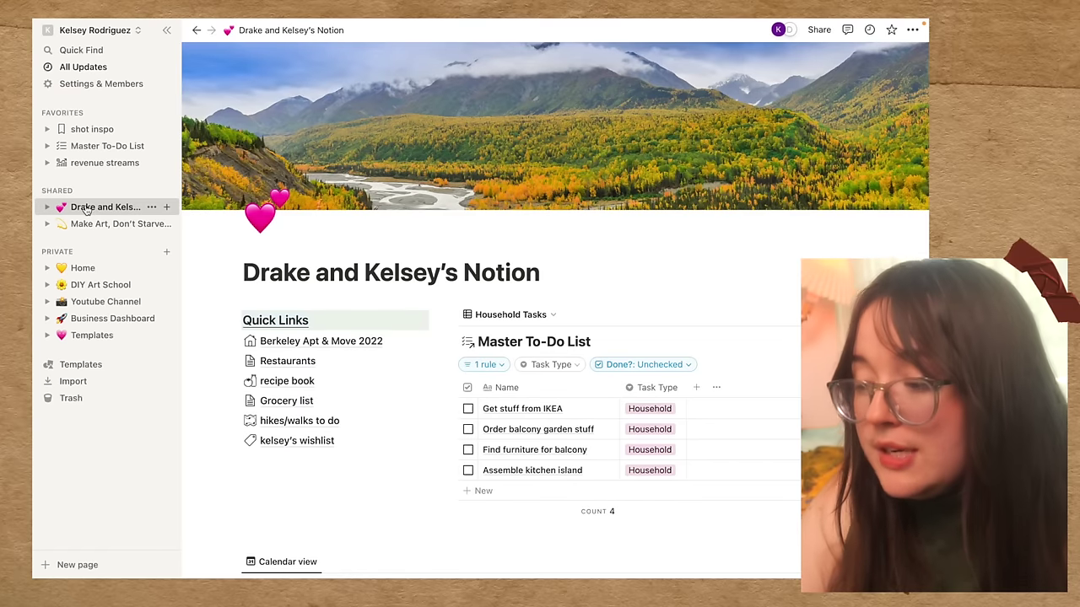
{"action": "scroll", "coordinate": [270, 381], "scroll_direction": "down", "scroll_amount": 3}
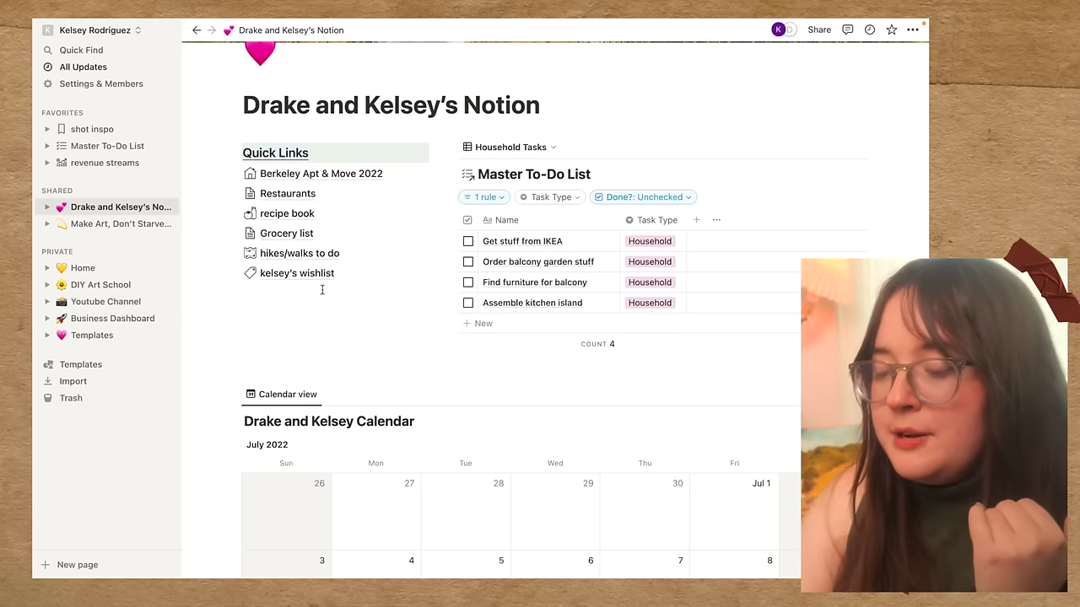
{"action": "scroll", "coordinate": [322, 289], "scroll_direction": "up", "scroll_amount": 2}
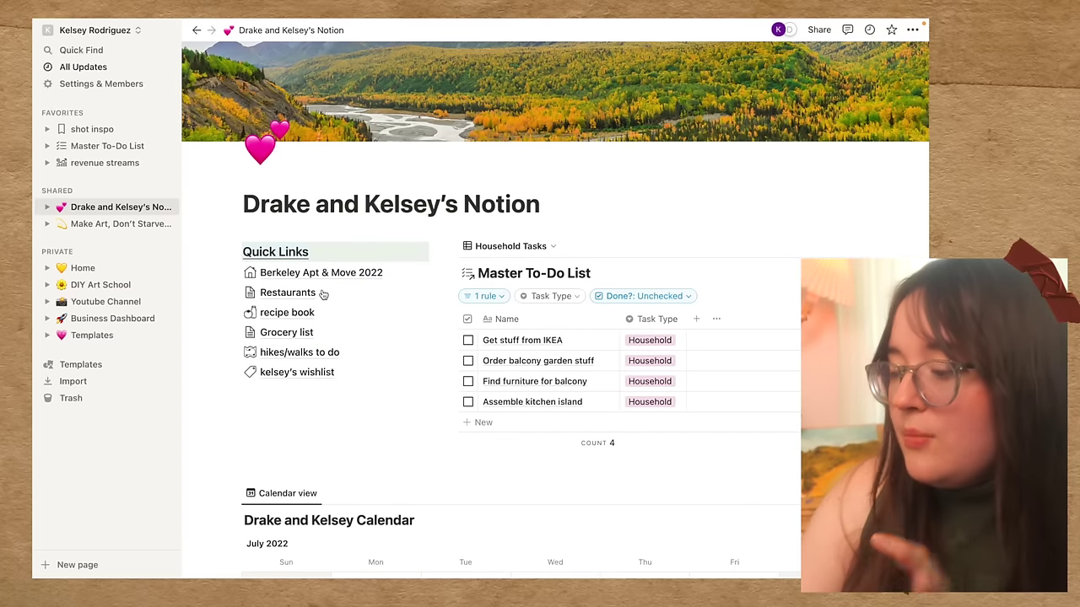
{"action": "scroll", "coordinate": [321, 293], "scroll_direction": "down", "scroll_amount": 2}
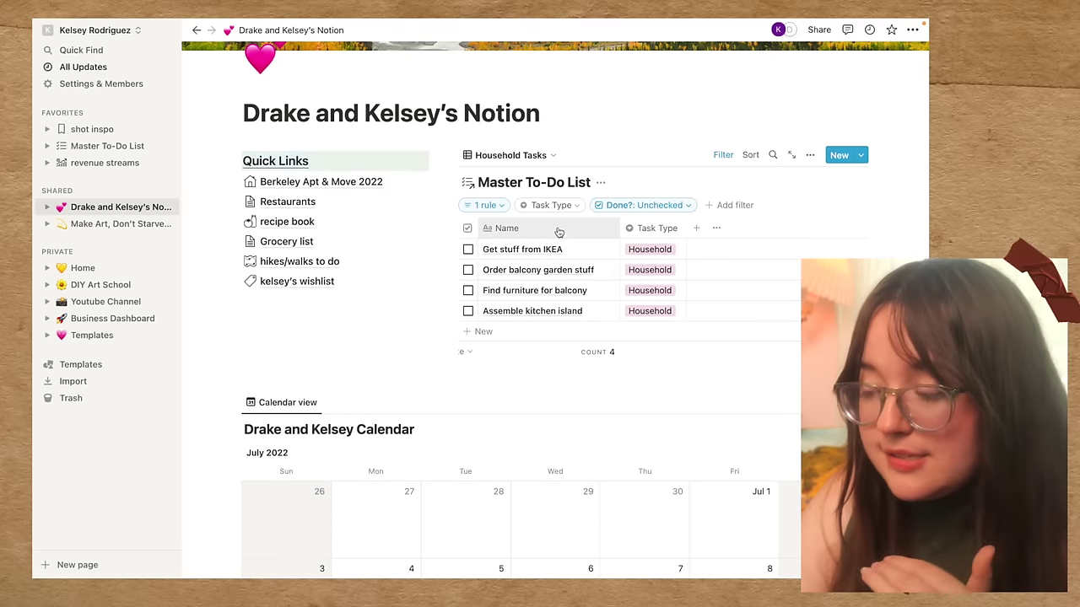